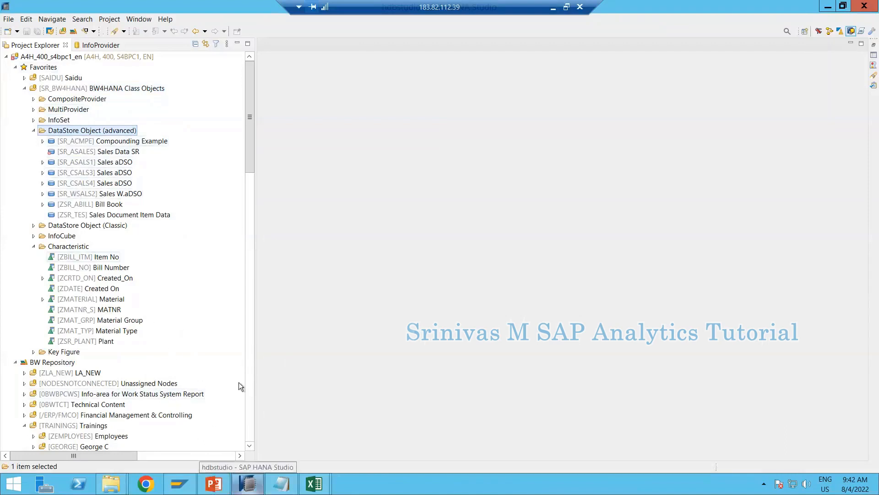
{"action": "left_click", "coordinate": [179, 483]}
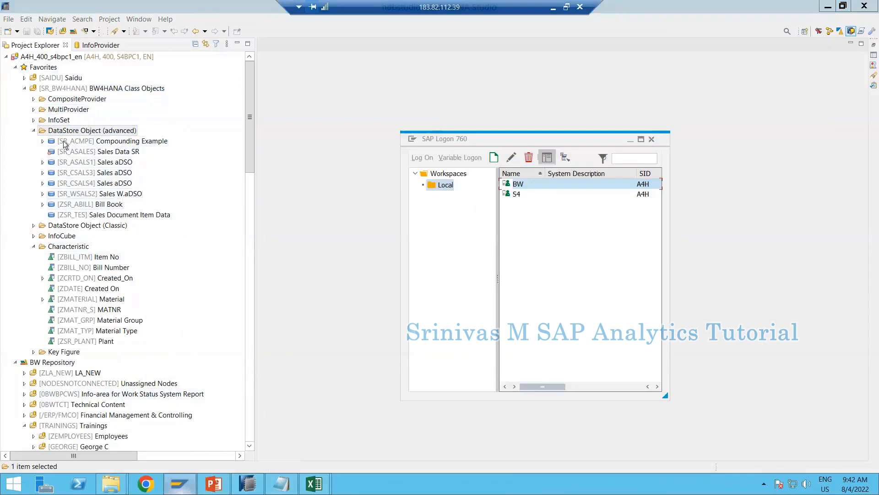
{"action": "left_click", "coordinate": [278, 174]}
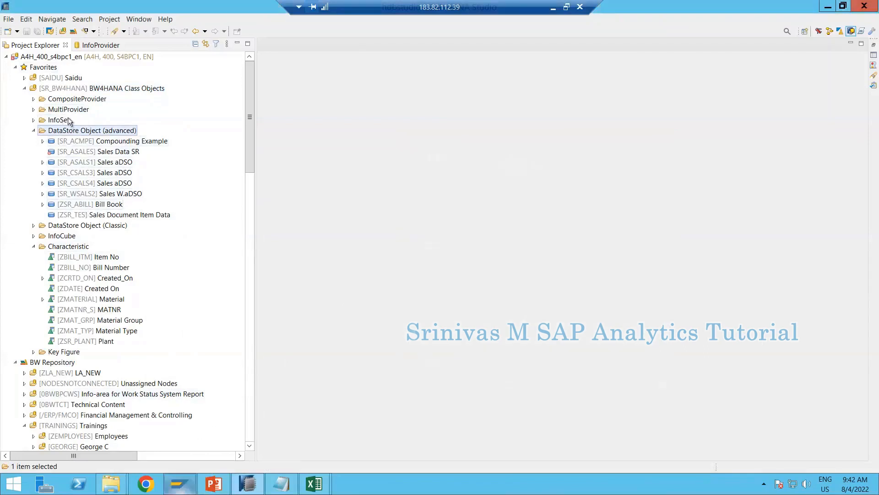
Start a new Open Hub Destination in the BW4HANA Class Objects InfoArea and name it SR_OHSAL
{"action": "right_click", "coordinate": [63, 92]}
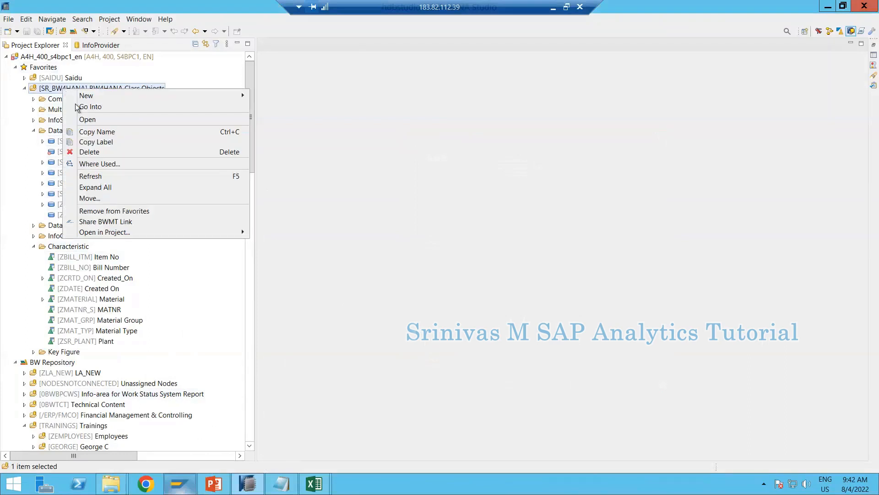
{"action": "mouse_move", "coordinate": [229, 95]}
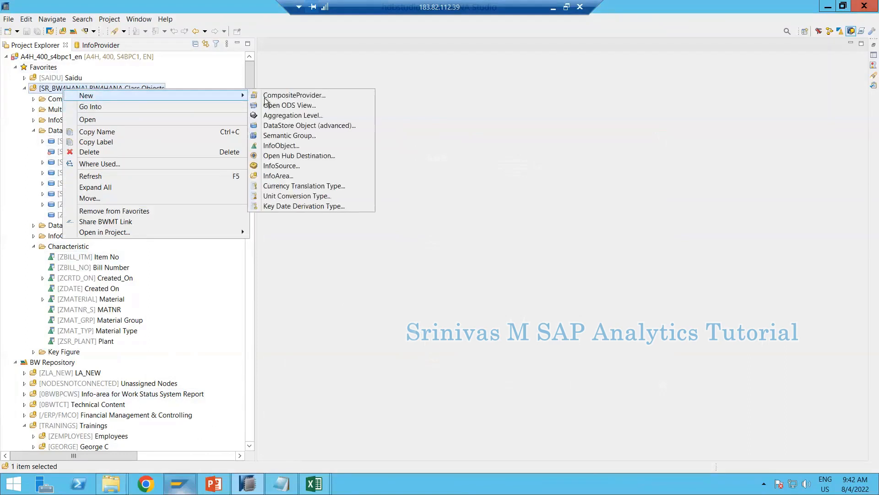
{"action": "left_click", "coordinate": [288, 156]}
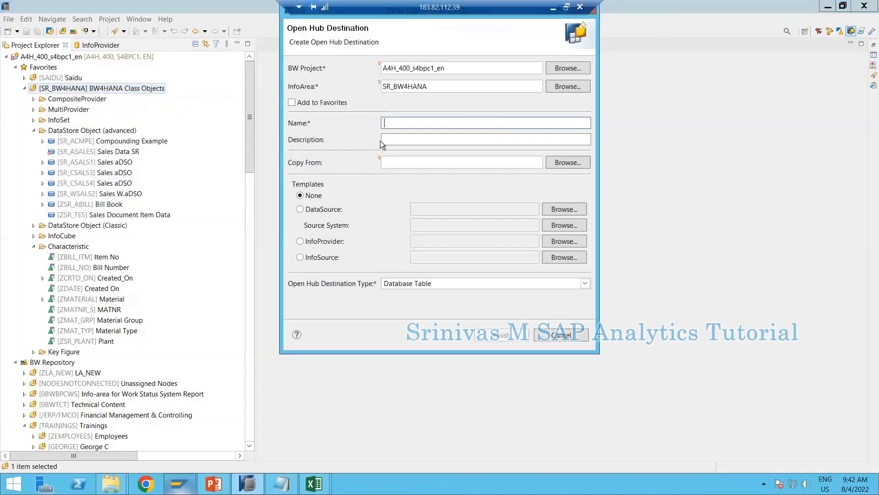
{"action": "type", "text": "SR_"}
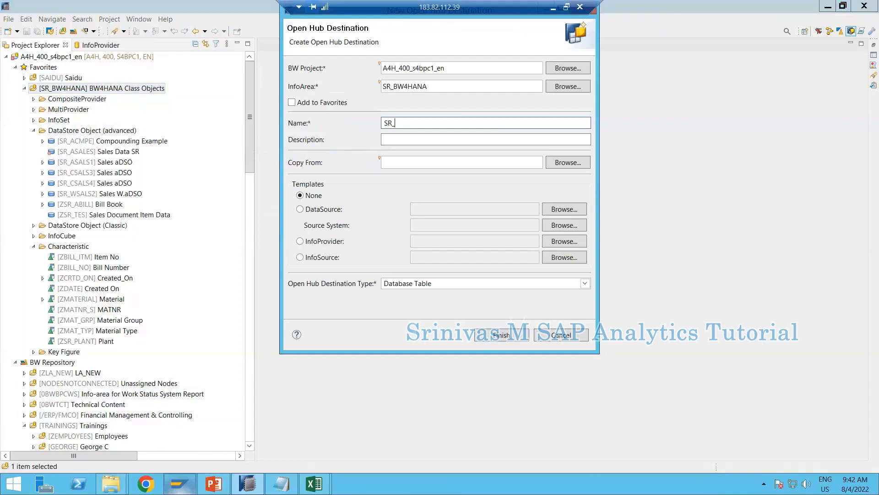
{"action": "type", "text": "O"}
{"action": "type", "text": "H"}
{"action": "type", "text": "_SALE"}
{"action": "key", "text": "BackSpace"}
{"action": "key", "text": "BackSpace"}
{"action": "key", "text": "BackSpace"}
{"action": "key", "text": "BackSpace"}
{"action": "key", "text": "BackSpace"}
{"action": "type", "text": "SA"}
{"action": "key", "text": "BackSpace"}
{"action": "type", "text": "AL"}
{"action": "key", "text": "Tab"}
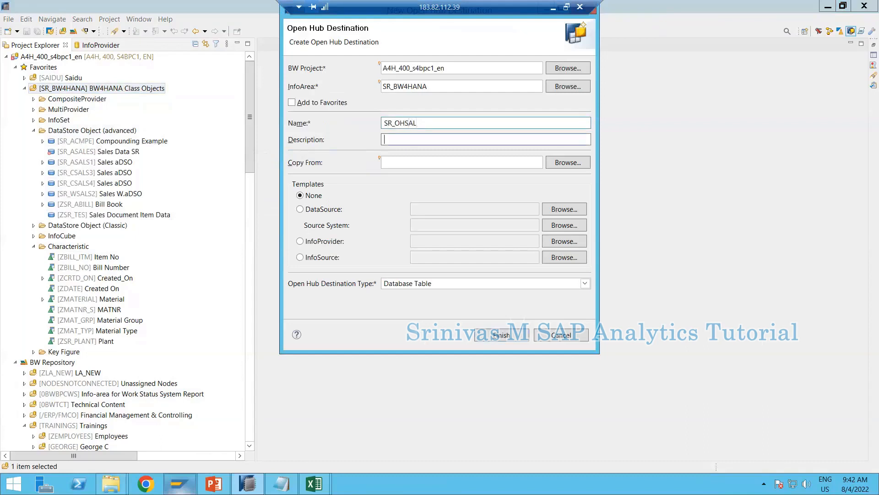
Enter the description Sales Open Hub, set the destination type to File and create the Open Hub Destination
{"action": "type", "text": "Sales Open Hub"}
{"action": "left_click", "coordinate": [405, 283]}
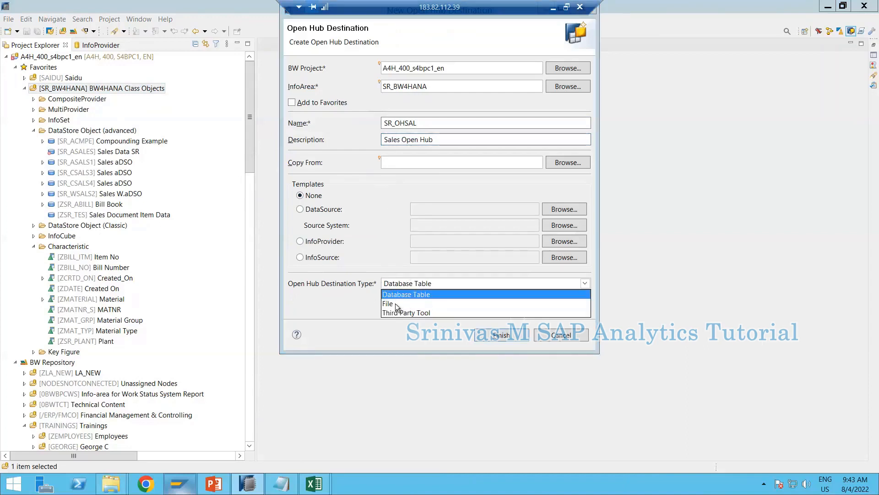
{"action": "left_click", "coordinate": [396, 304]}
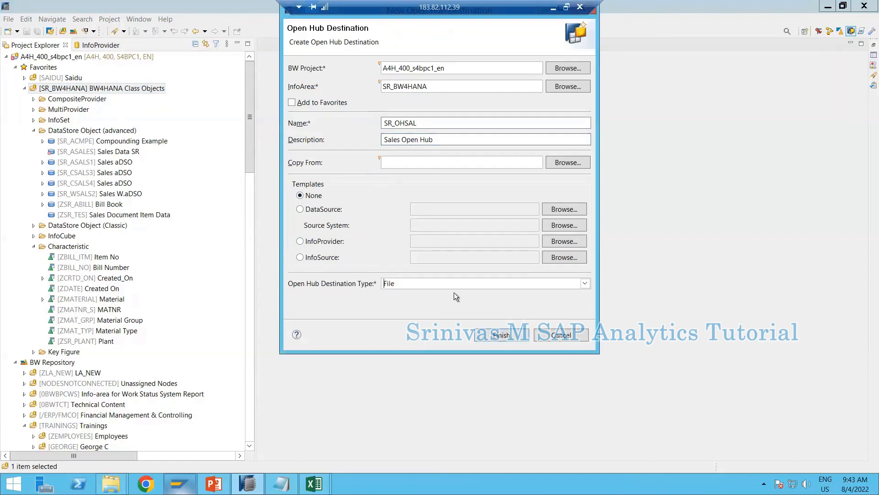
{"action": "left_click", "coordinate": [502, 336]}
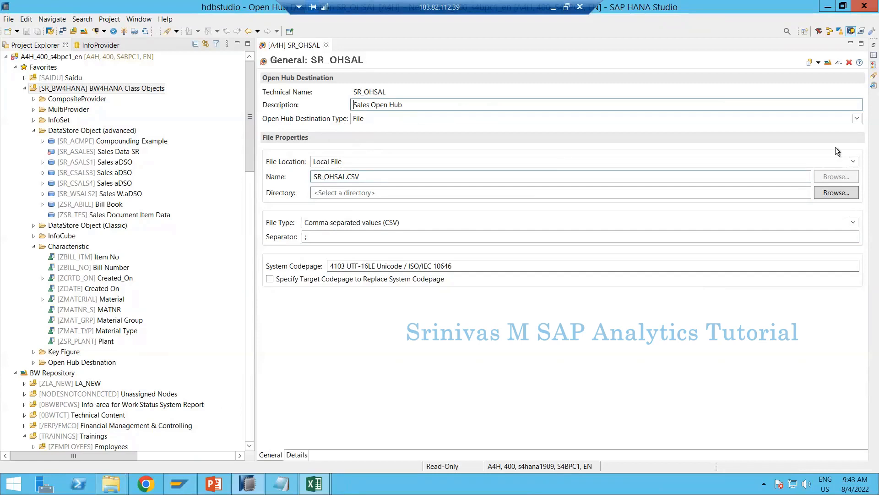
Choose Local File as the file location of the Open Hub Destination
{"action": "left_click", "coordinate": [854, 162]}
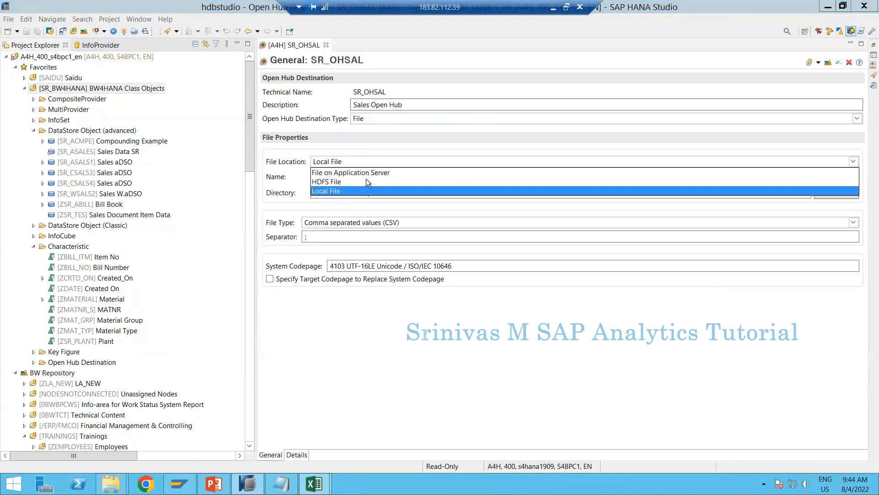
{"action": "left_click", "coordinate": [326, 192]}
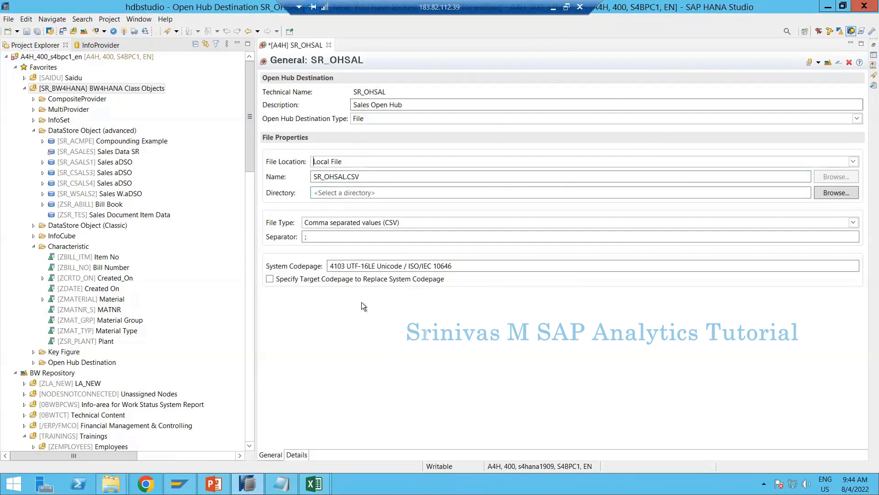
{"action": "left_click", "coordinate": [415, 196]}
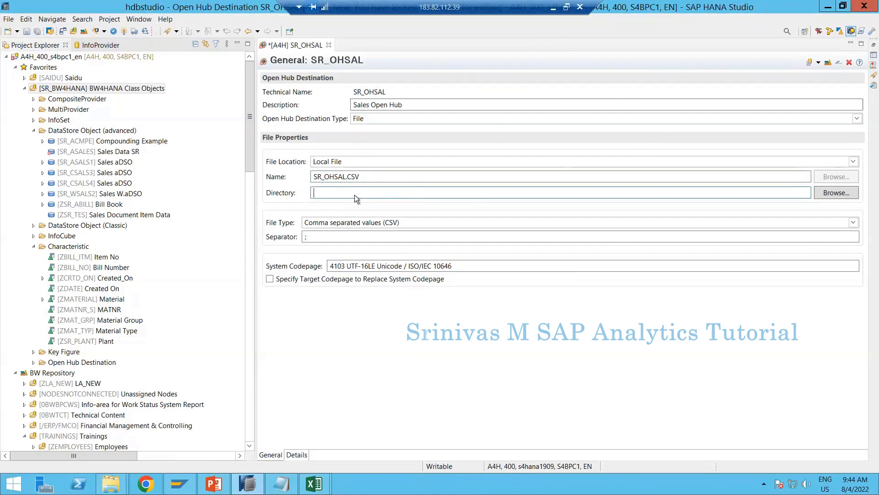
{"action": "left_click", "coordinate": [332, 163]}
{"action": "left_click", "coordinate": [313, 196]}
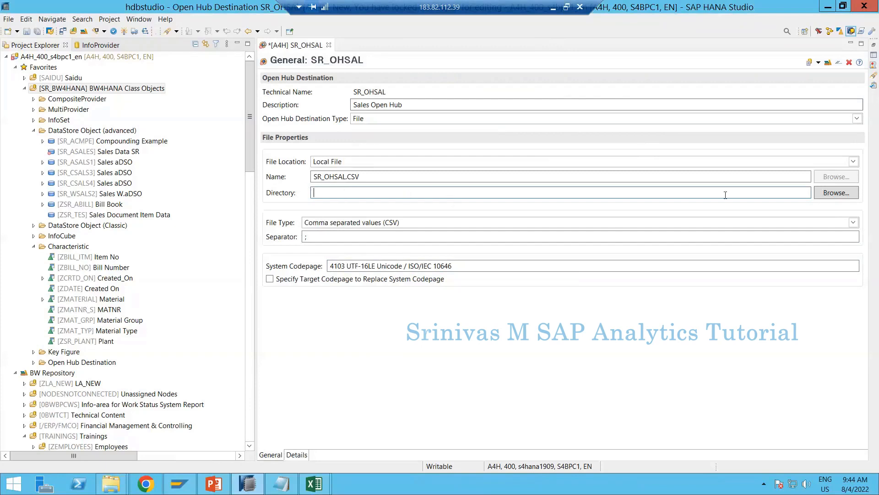
Create a folder named SAP Open Hub File in Documents and assign it as the destination's directory
{"action": "left_click", "coordinate": [837, 194]}
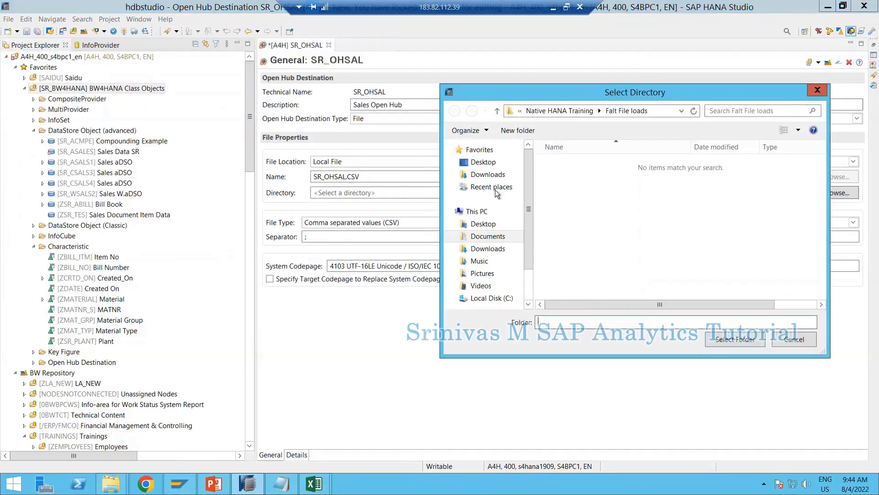
{"action": "left_click", "coordinate": [487, 237]}
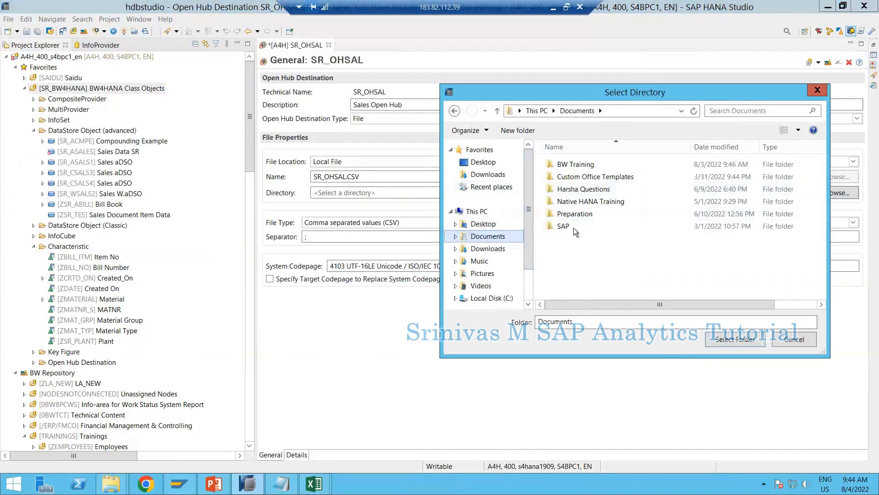
{"action": "left_click", "coordinate": [509, 132]}
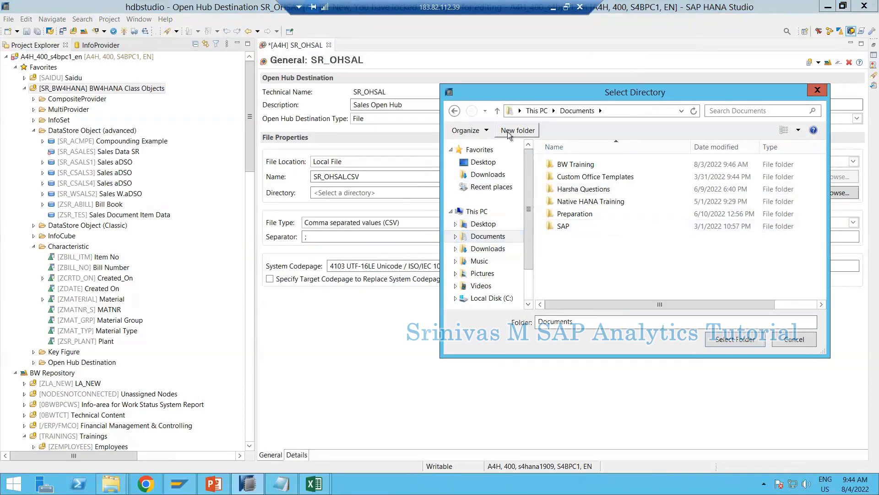
{"action": "type", "text": "SAP "}
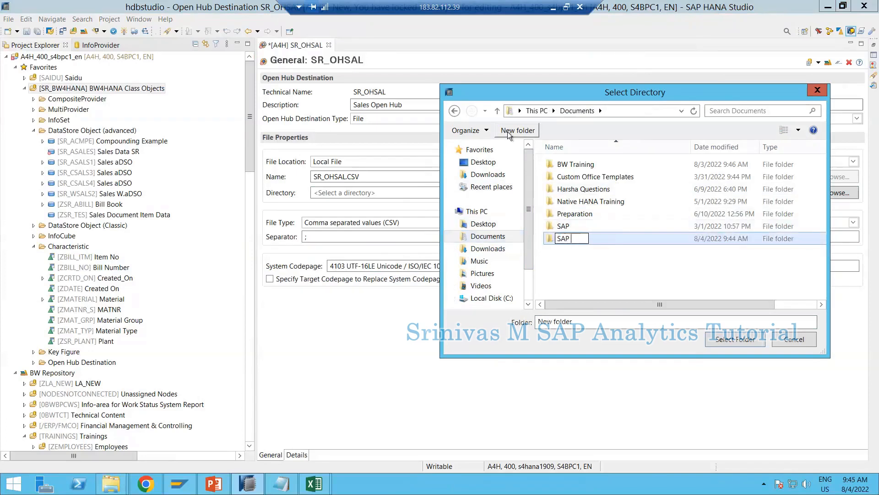
{"action": "type", "text": "Open Jin"}
{"action": "key", "text": "BackSpace"}
{"action": "key", "text": "BackSpace"}
{"action": "key", "text": "BackSpace"}
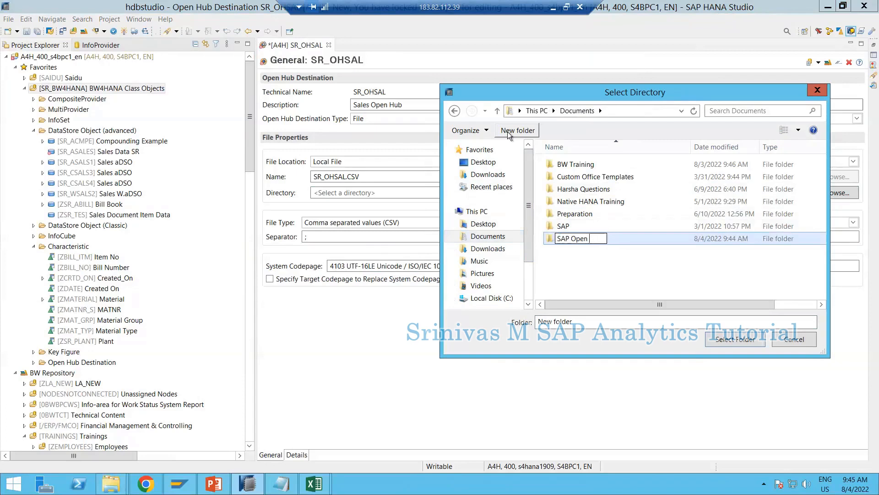
{"action": "type", "text": "Hub File"}
{"action": "key", "text": "Return"}
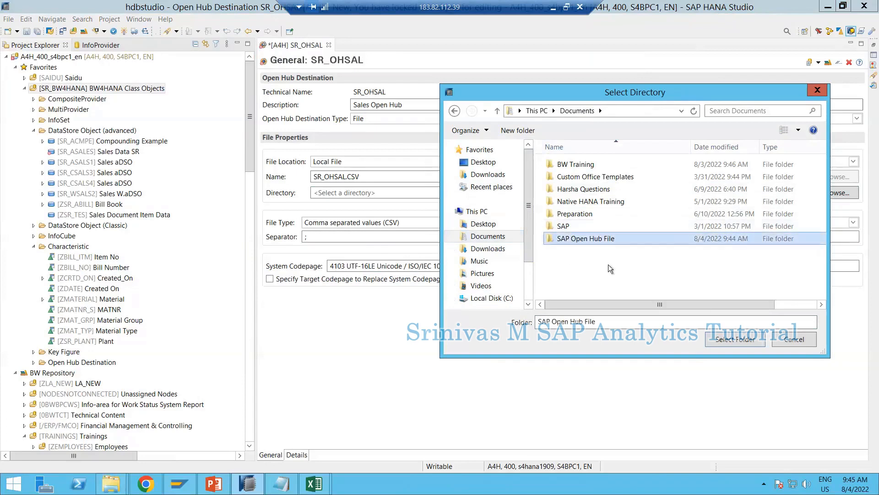
{"action": "left_click", "coordinate": [738, 340]}
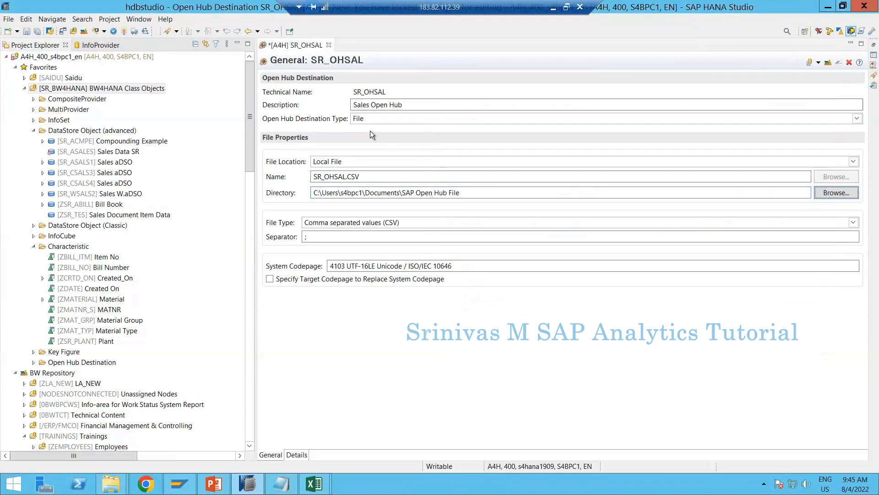
Choose Comma separated values (CSV) as the file type and set the separator to a semicolon
{"action": "left_click", "coordinate": [339, 224]}
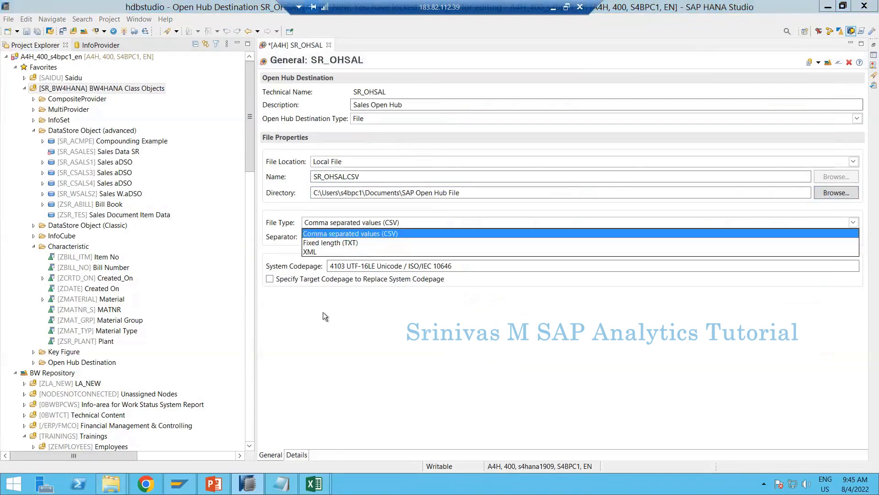
{"action": "left_click", "coordinate": [398, 233]}
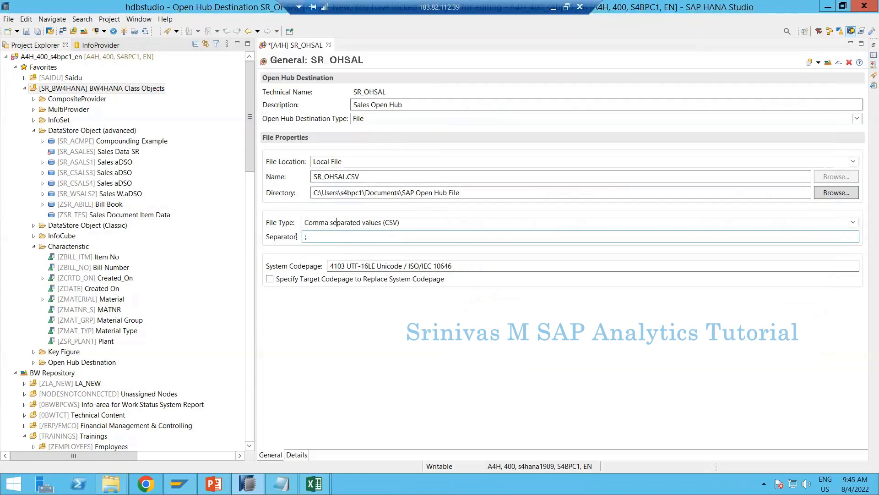
{"action": "left_click_drag", "start_coordinate": [296, 236], "coordinate": [241, 237]}
{"action": "type", "text": ","}
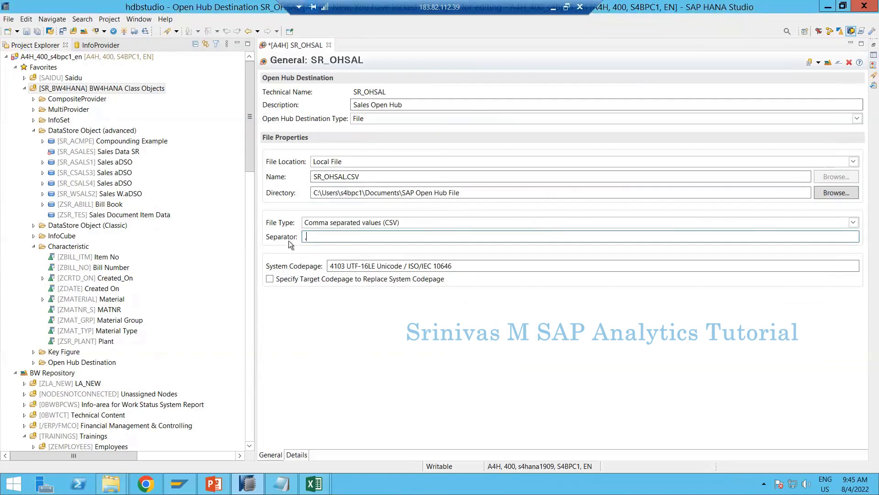
{"action": "key", "text": "BackSpace"}
{"action": "type", "text": ";"}
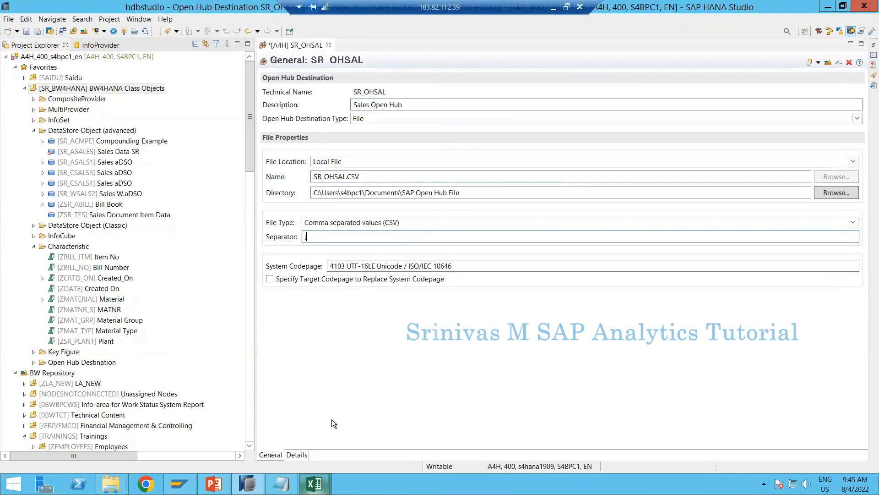
Display the field details of SR_OHSAL and select the SR_CSALS4 Sales aDSO in the project tree
{"action": "left_click", "coordinate": [296, 455]}
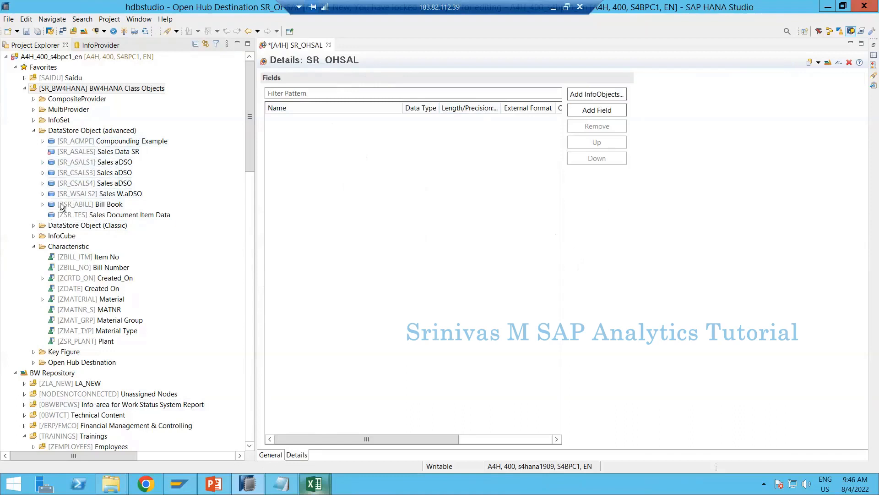
{"action": "left_click", "coordinate": [74, 184]}
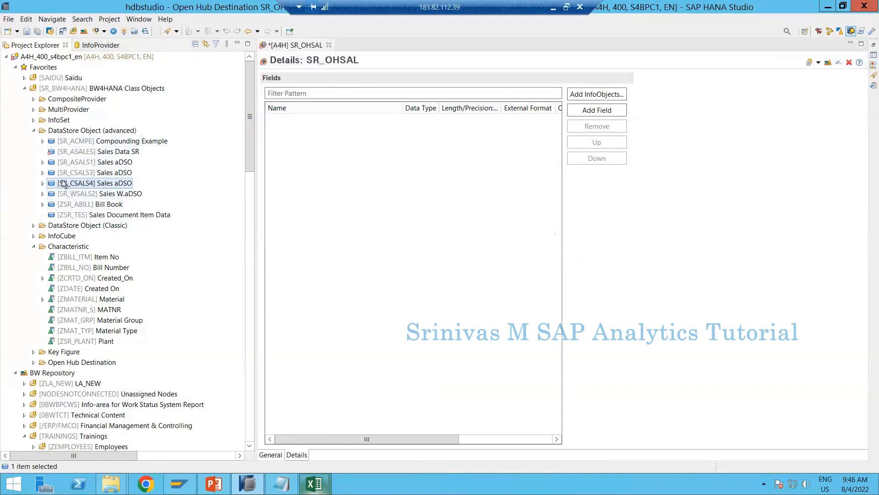
Switch to SAP Logon and log on to the BW system with the remembered user name and the account password
{"action": "left_click", "coordinate": [179, 484]}
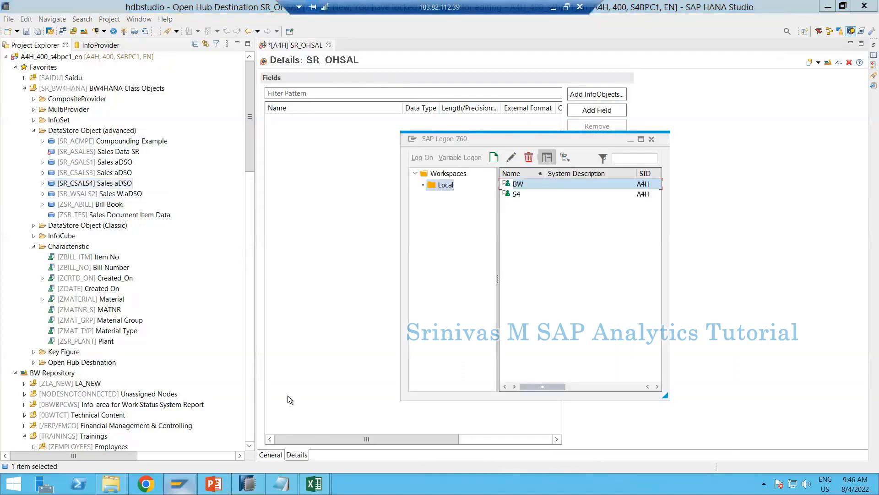
{"action": "double_click", "coordinate": [534, 179]}
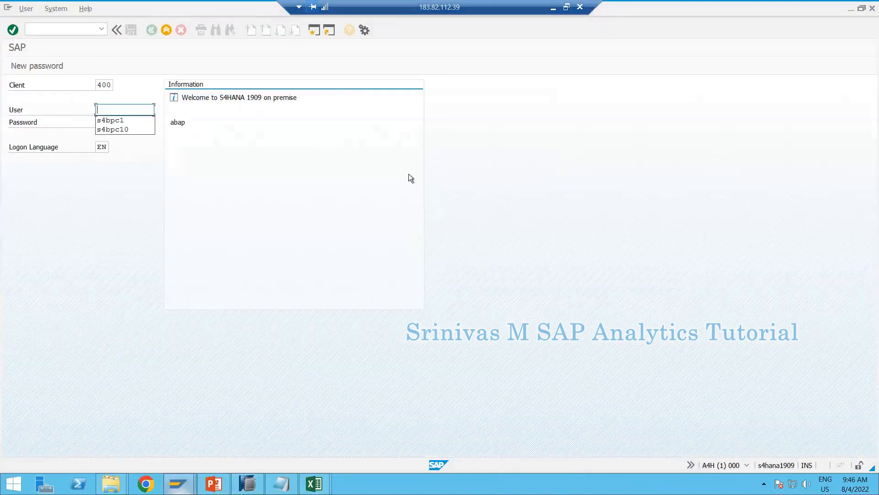
{"action": "key", "text": "Down"}
{"action": "key", "text": "Tab"}
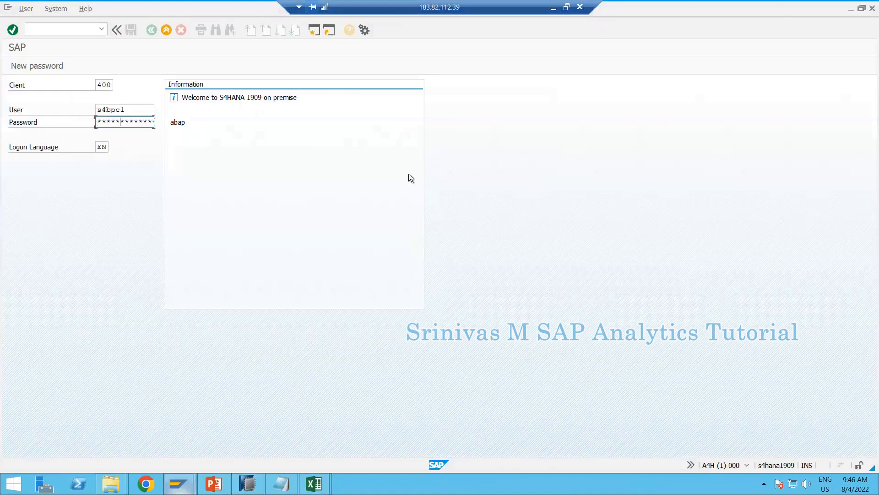
{"action": "key", "text": "Return"}
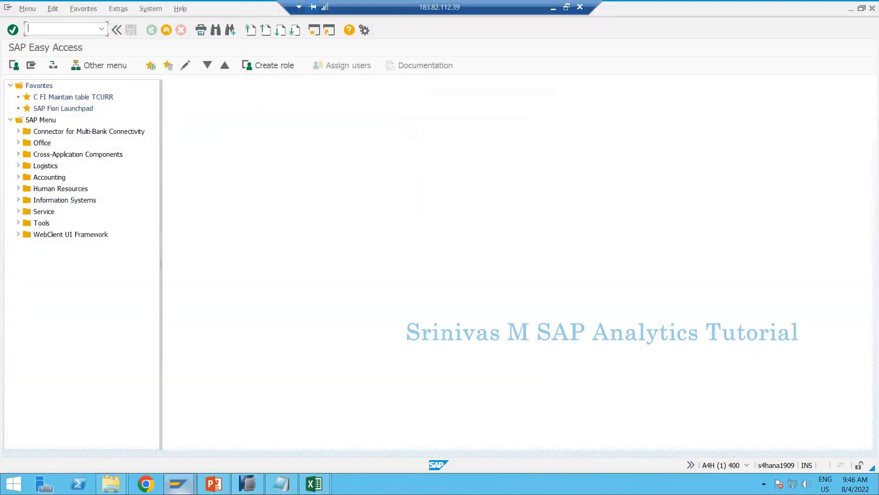
Open the Data Warehousing Workbench modeling view, dismissing the information message, and bring its InfoProvider tree to the front
{"action": "type", "text": "sm37"}
{"action": "key", "text": "Return"}
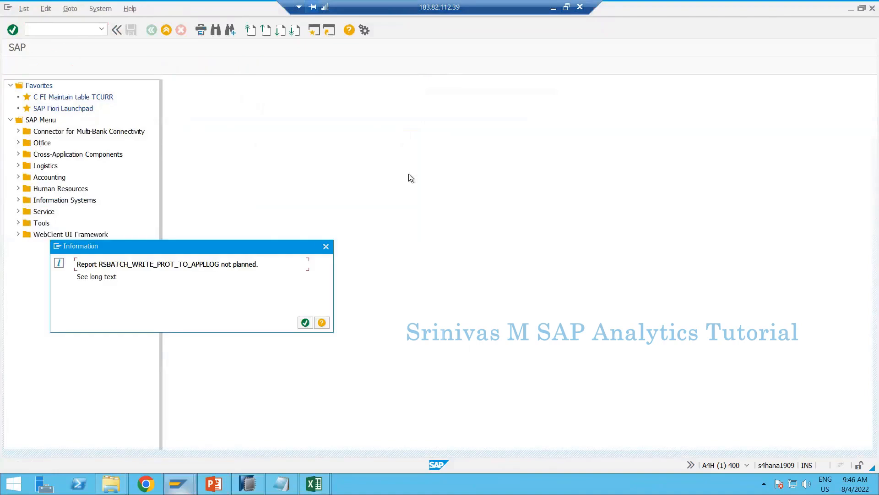
{"action": "key", "text": "Return"}
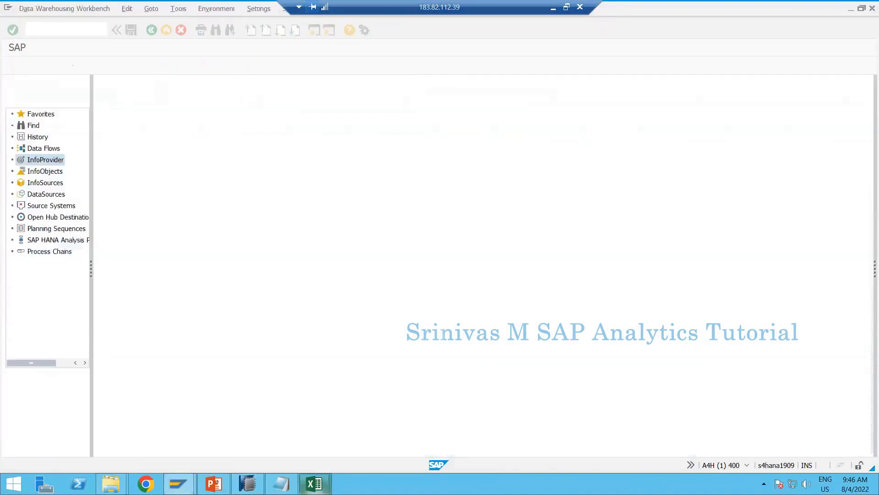
{"action": "key", "text": "alt+Tab"}
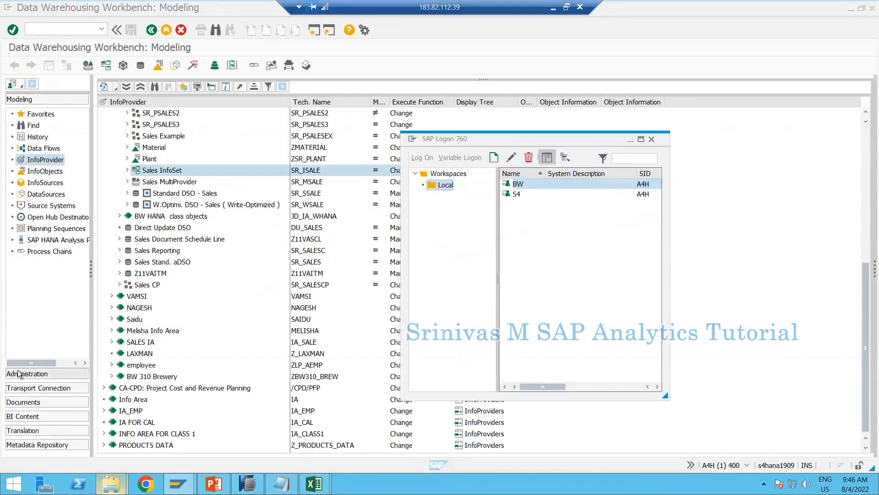
{"action": "key", "text": "alt+Tab"}
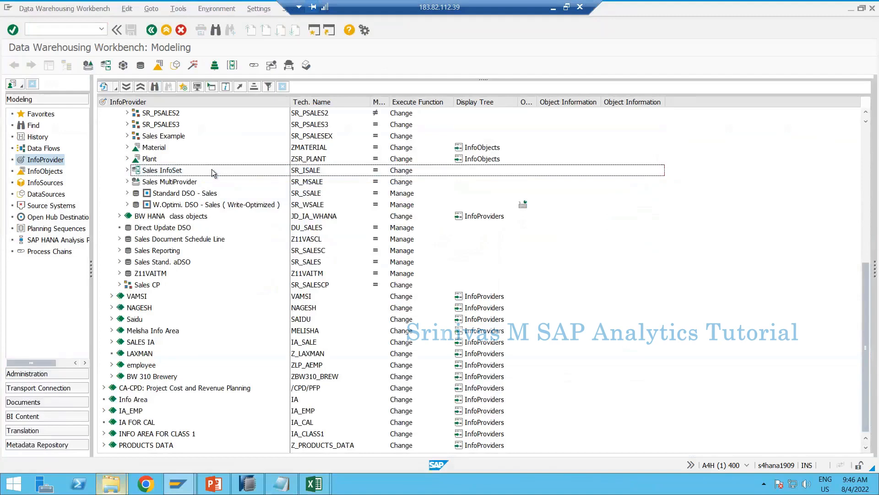
Open the request management of the SR_CSALS4 Sales aDSO and dismiss the Internet Explorer security message
{"action": "scroll", "coordinate": [215, 176], "scroll_direction": "up", "scroll_amount": 3}
{"action": "scroll", "coordinate": [213, 252], "scroll_direction": "up", "scroll_amount": 2}
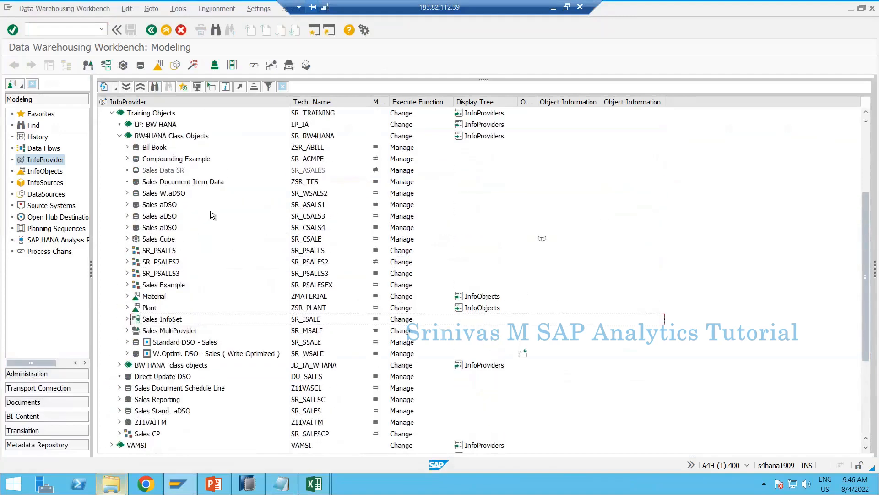
{"action": "left_click", "coordinate": [320, 228]}
{"action": "left_click", "coordinate": [409, 229]}
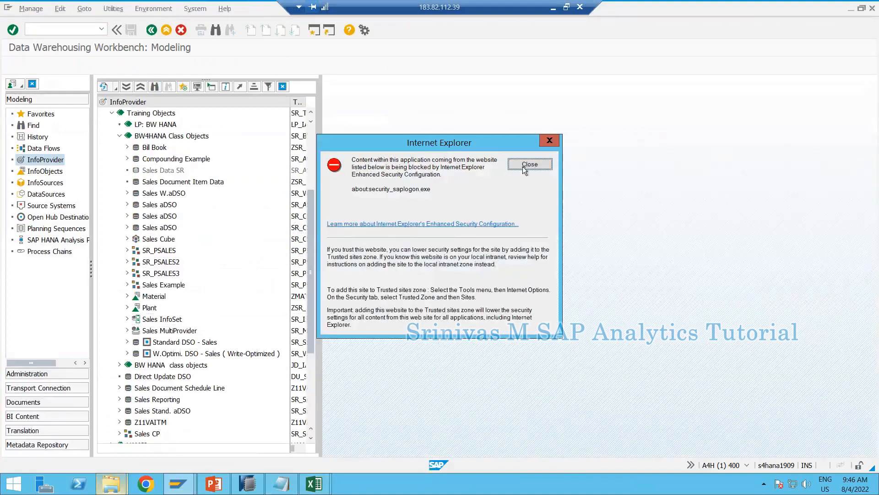
{"action": "left_click", "coordinate": [526, 112]}
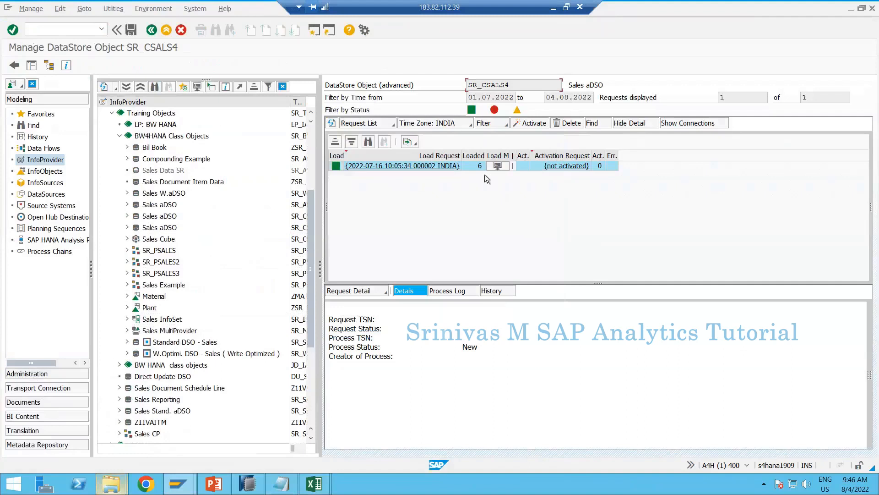
Open the request management of the SR_CSALS3 Sales aDSO, dismissing the security message
{"action": "right_click", "coordinate": [161, 219]}
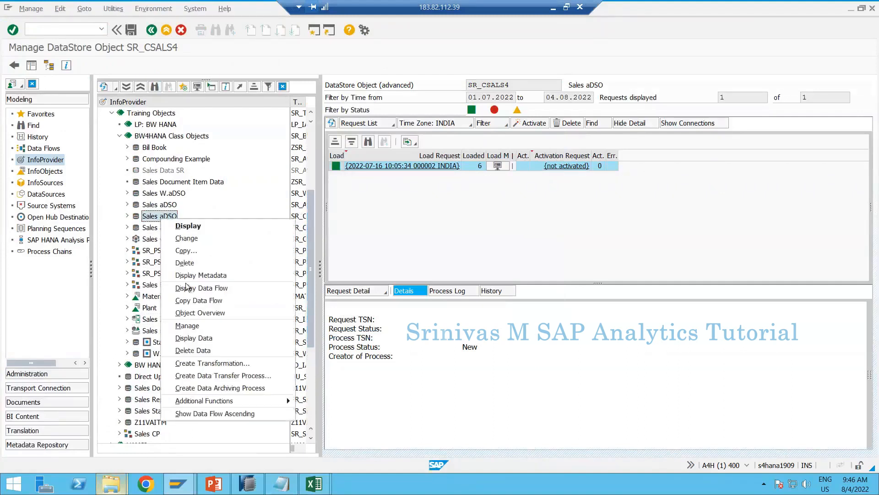
{"action": "left_click", "coordinate": [193, 326]}
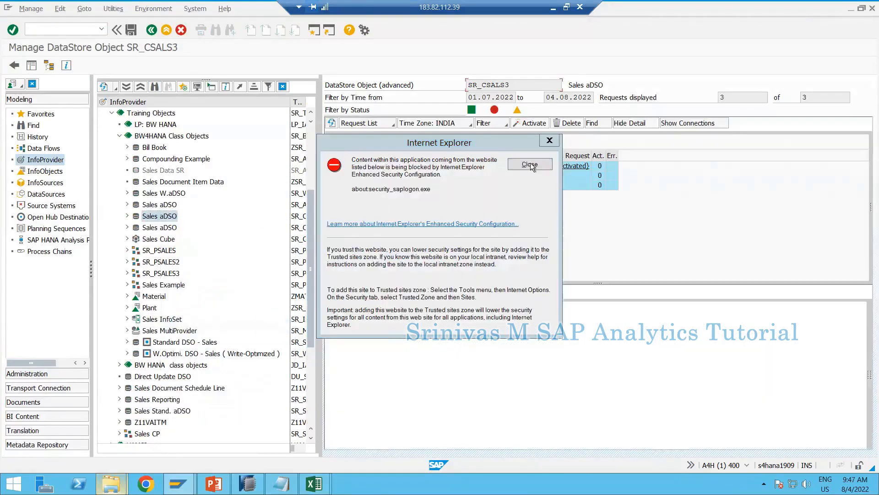
{"action": "left_click", "coordinate": [530, 164]}
Open the request management of the SR_ASALS1 Sales aDSO and close the security message
{"action": "right_click", "coordinate": [165, 206]}
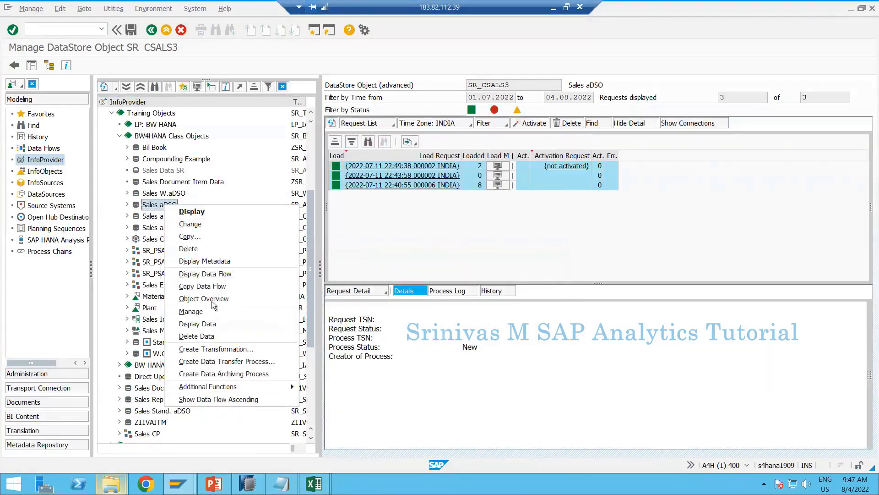
{"action": "left_click", "coordinate": [214, 310]}
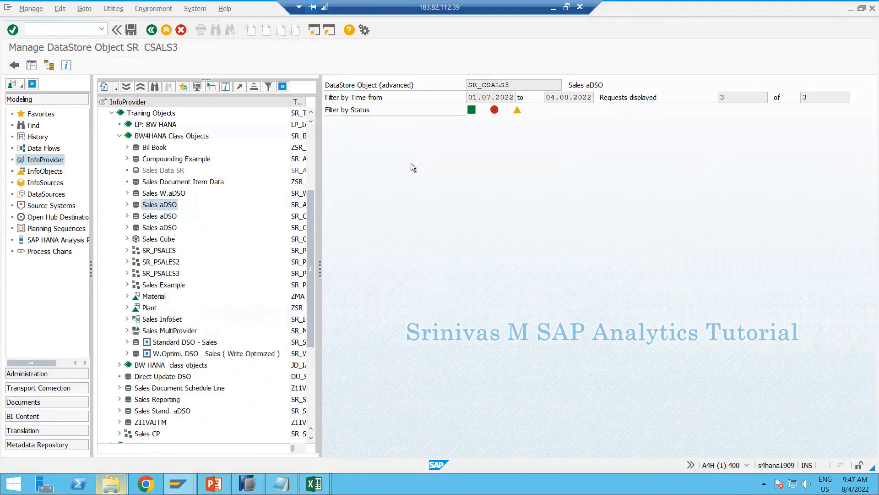
{"action": "left_click", "coordinate": [515, 164]}
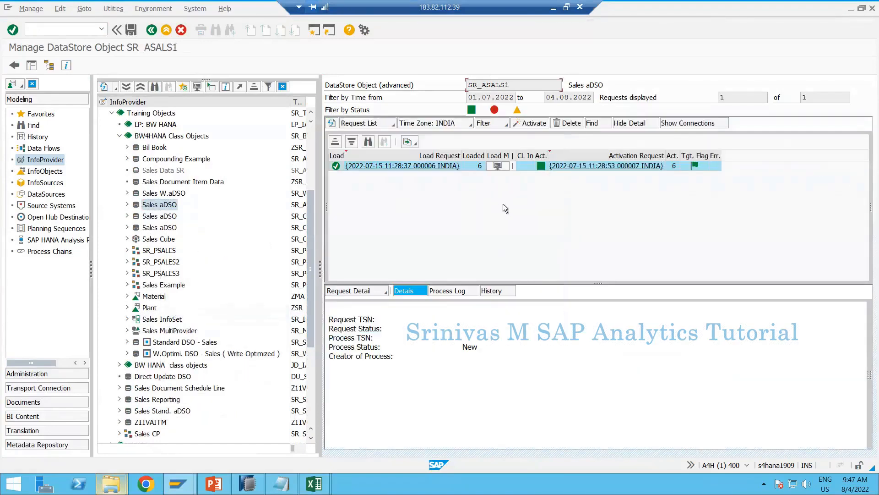
Display the active data of SR_ASALS1 without selection restrictions and examine all columns from DOC_NUM to CURRENCY
{"action": "left_click", "coordinate": [120, 12]}
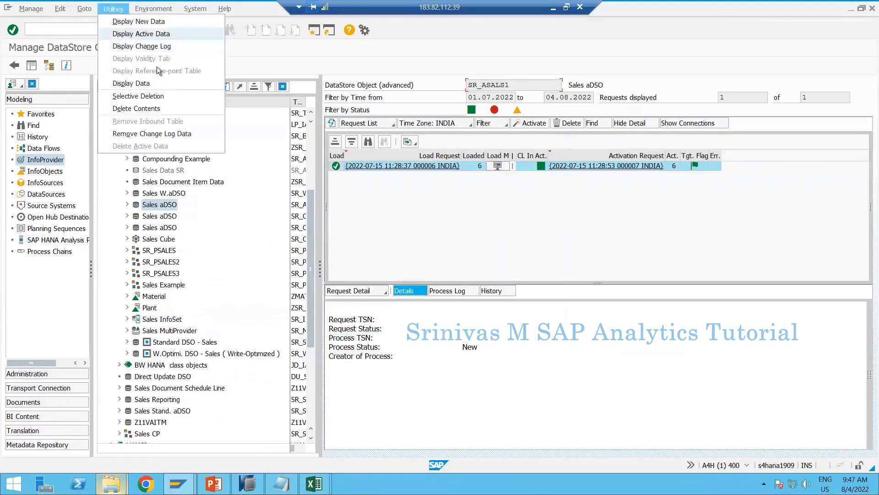
{"action": "left_click", "coordinate": [137, 33]}
{"action": "left_click", "coordinate": [14, 66]}
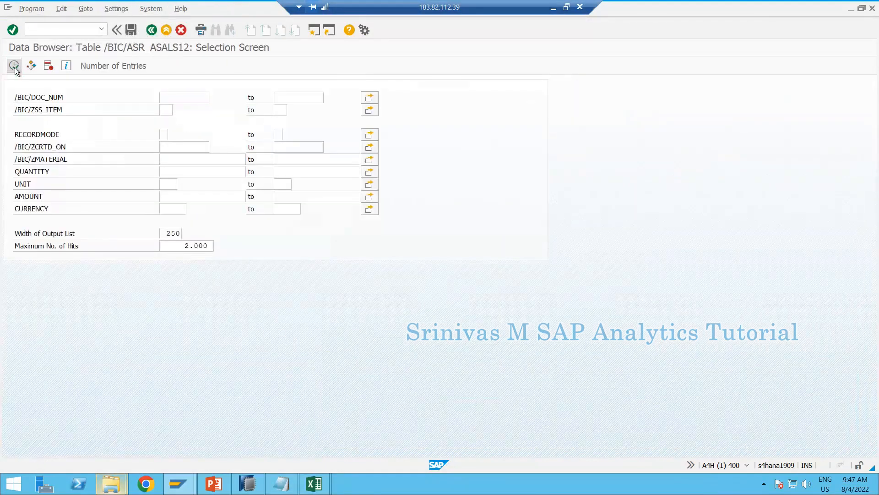
{"action": "left_click", "coordinate": [17, 69]}
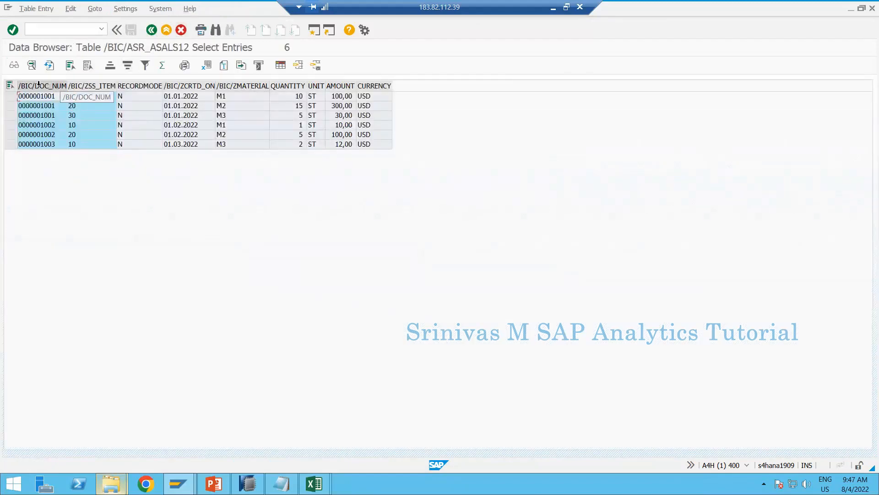
{"action": "left_click_drag", "start_coordinate": [42, 85], "coordinate": [384, 98]}
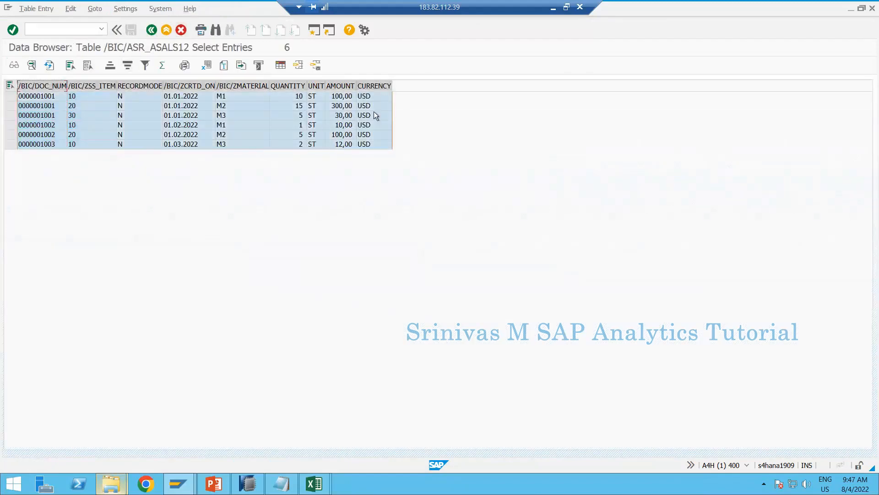
{"action": "left_click", "coordinate": [374, 115]}
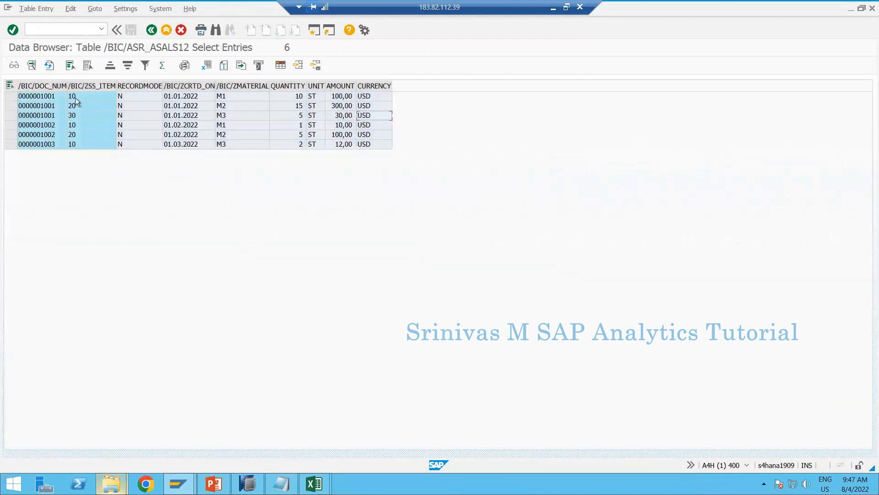
Switch to SAP HANA Studio and open the SR_ASALS1 Sales aDSO from the project tree
{"action": "key", "text": "alt+Tab"}
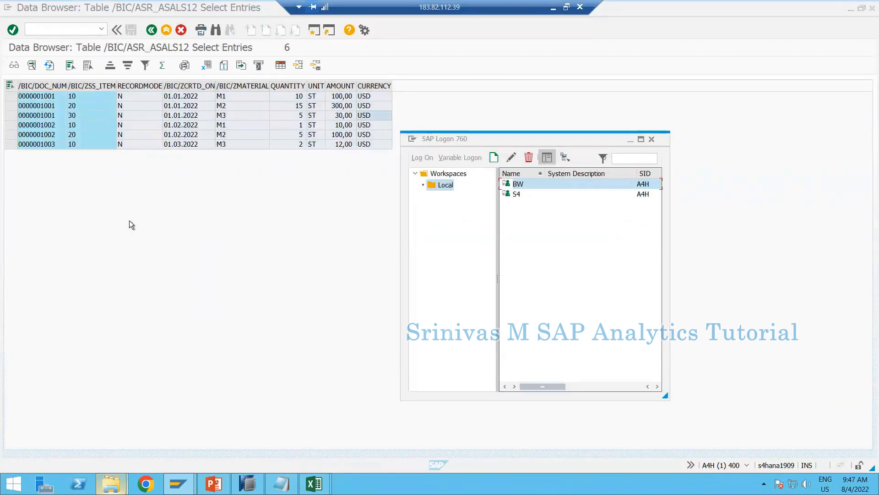
{"action": "key", "text": "alt+Tab"}
{"action": "key", "text": "alt+Tab"}
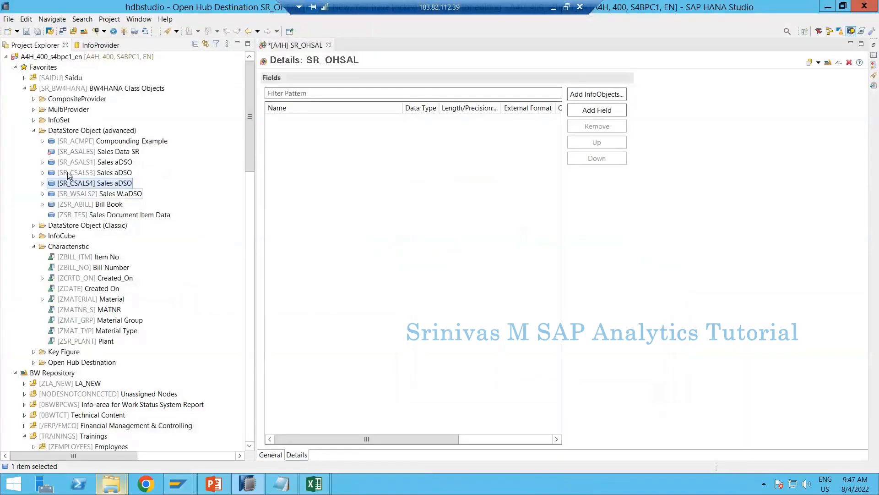
{"action": "left_click", "coordinate": [85, 162]}
{"action": "double_click", "coordinate": [84, 162]}
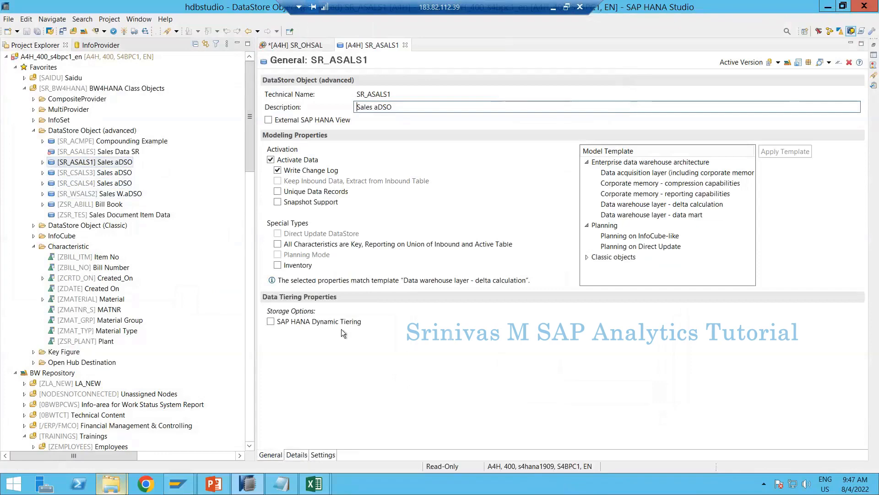
Display the field details of SR_ASALS1 and examine its document number, item and Created_On fields
{"action": "left_click", "coordinate": [297, 454]}
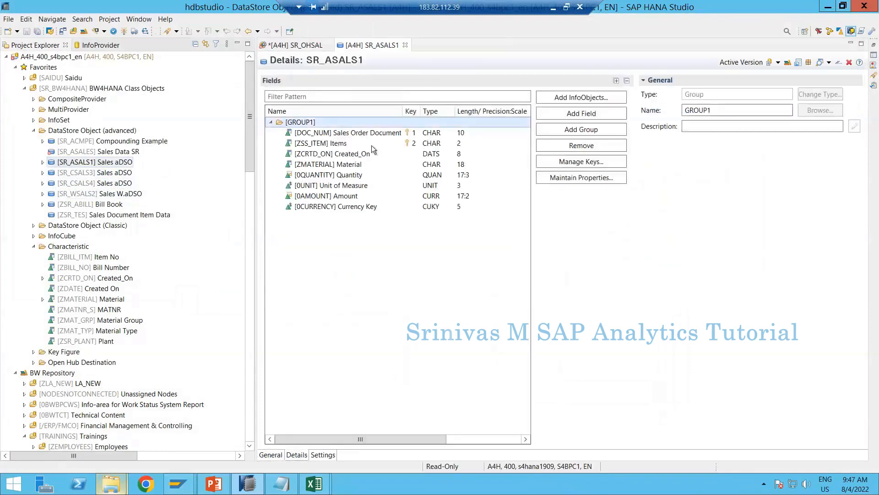
{"action": "left_click", "coordinate": [320, 134]}
{"action": "left_click", "coordinate": [320, 145]}
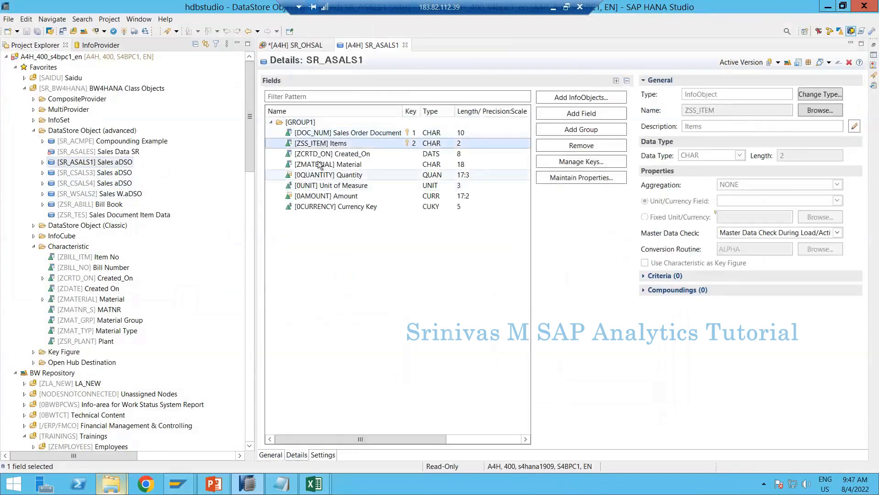
{"action": "left_click", "coordinate": [315, 155]}
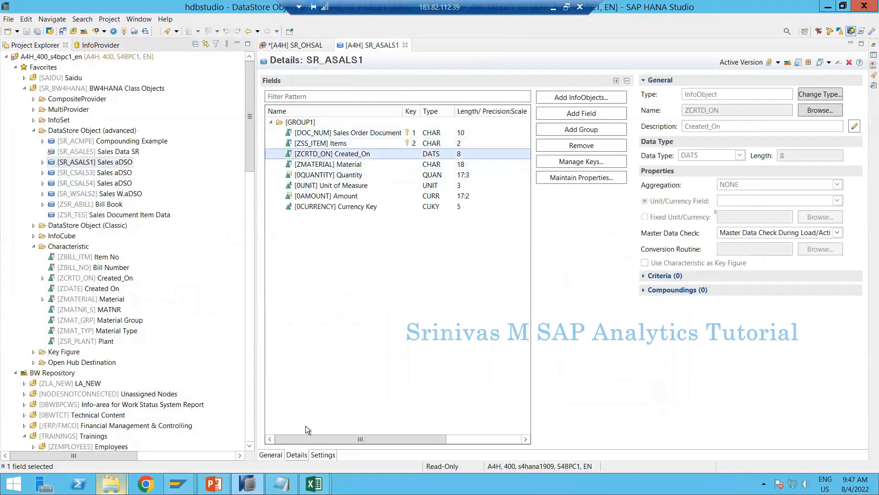
Switch to Notepad, move its window off the field list, change 0doc_num to doc_num and add zss_item on a new line below it
{"action": "left_click", "coordinate": [281, 483]}
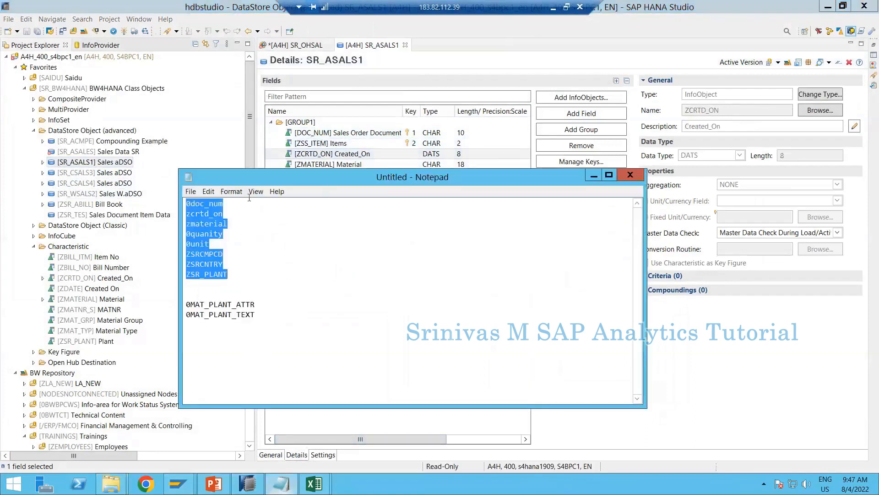
{"action": "left_click_drag", "start_coordinate": [402, 178], "coordinate": [626, 193]}
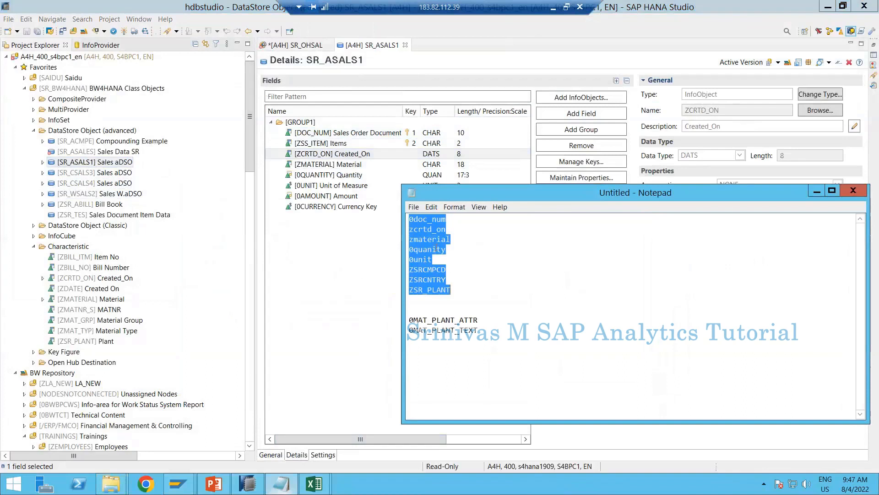
{"action": "left_click", "coordinate": [415, 216]}
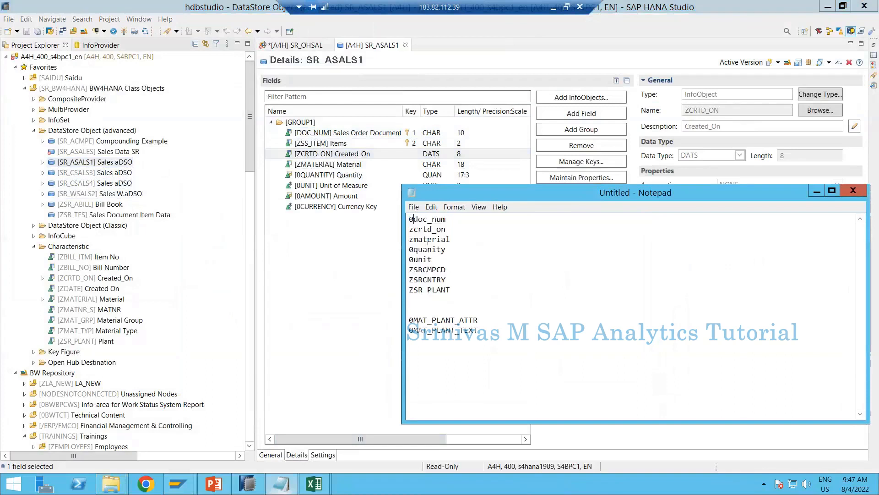
{"action": "key", "text": "BackSpace"}
{"action": "key", "text": "Return"}
{"action": "type", "text": "z"}
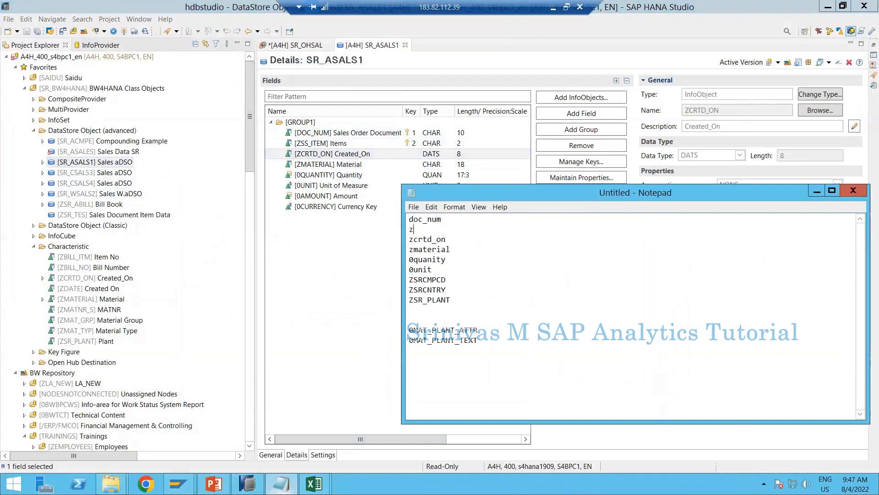
{"action": "type", "text": "ss_item"}
Delete the entries ZSRCMPCD, ZSRCNTRY, ZSR_PLANT, 0MAT_PLANT_ATTR and 0MAT_PLANT_TEXT below 0unit in the Notepad list
{"action": "key", "text": "Down"}
{"action": "key", "text": "Down"}
{"action": "key", "text": "Down"}
{"action": "key", "text": "Return"}
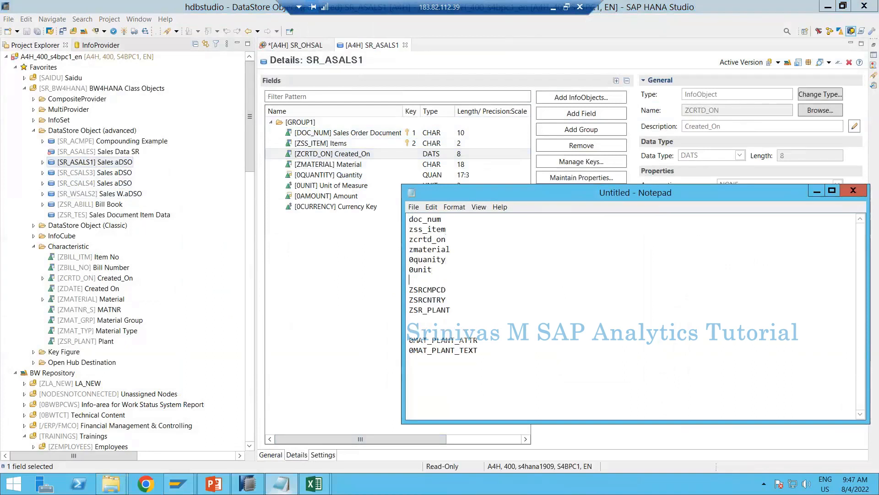
{"action": "key", "text": "Down"}
{"action": "key", "text": "shift+Down"}
{"action": "key", "text": "shift+Down"}
{"action": "key", "text": "shift+Down"}
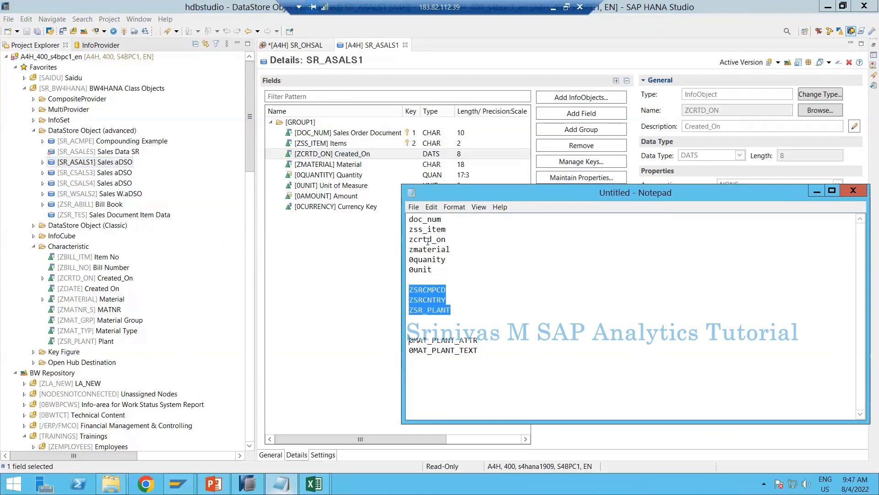
{"action": "key", "text": "Delete"}
{"action": "key", "text": "Down"}
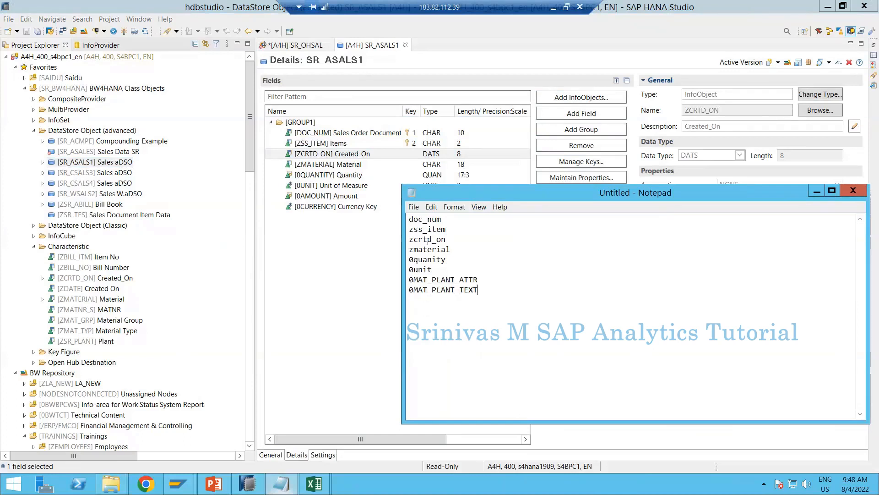
{"action": "key", "text": "shift+Home"}
{"action": "key", "text": "shift+Up"}
{"action": "key", "text": "Delete"}
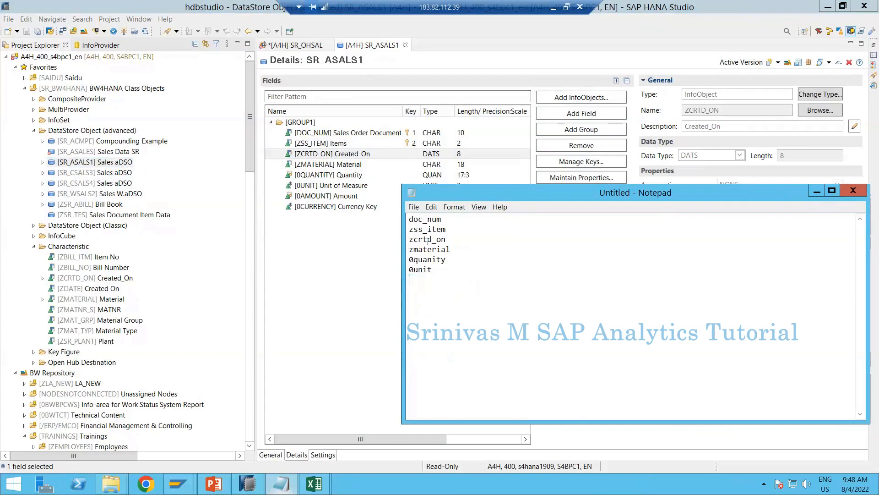
Add 0amount and 0currency on separate lines at the end of the Notepad list
{"action": "type", "text": "0amo"}
{"action": "key", "text": "BackSpace"}
{"action": "key", "text": "BackSpace"}
{"action": "key", "text": "BackSpace"}
{"action": "type", "text": "amount"}
{"action": "key", "text": "Return"}
{"action": "type", "text": "0currency"}
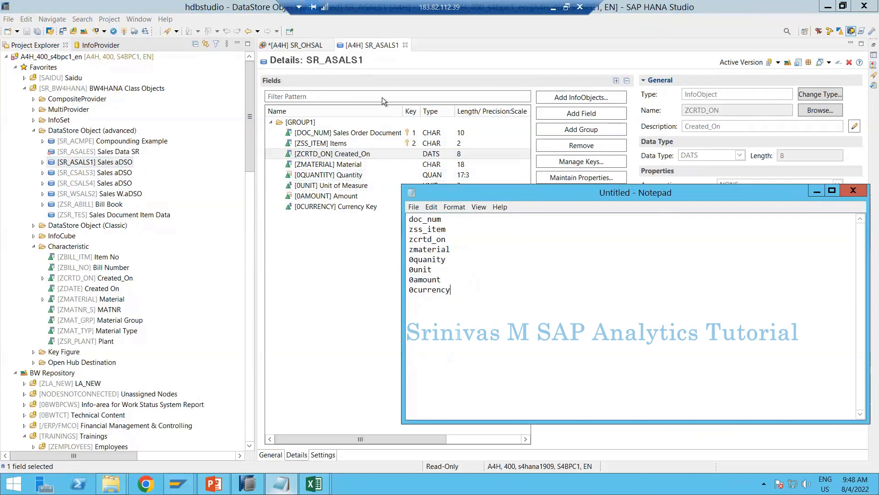
Return to the SR_OHSAL field details, start adding InfoObjects and bring the Notepad field list to the front
{"action": "left_click", "coordinate": [298, 45]}
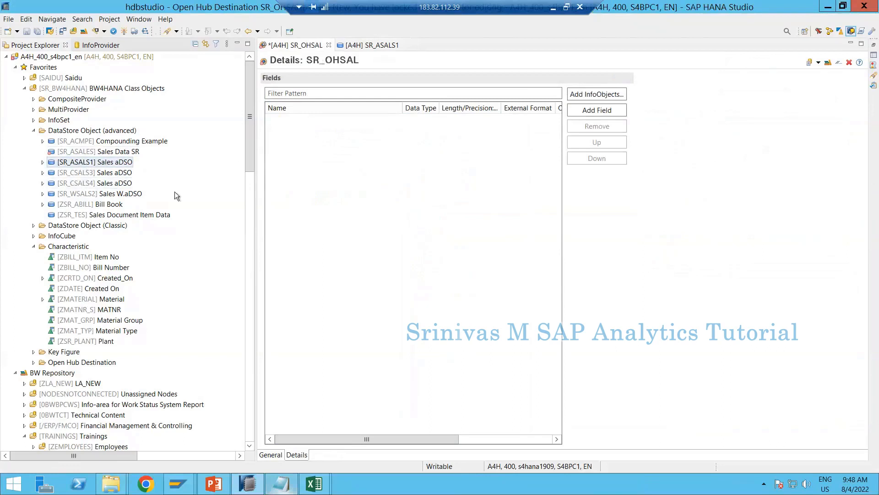
{"action": "left_click", "coordinate": [67, 163]}
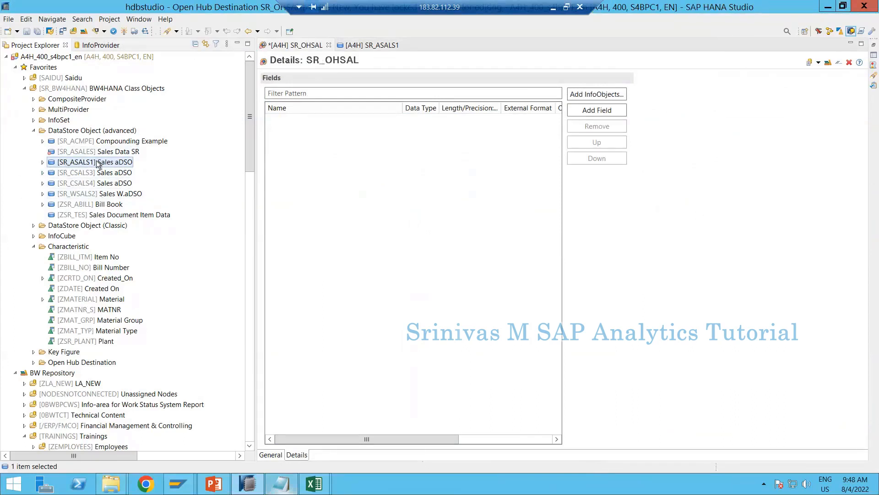
{"action": "key", "text": "alt+Tab"}
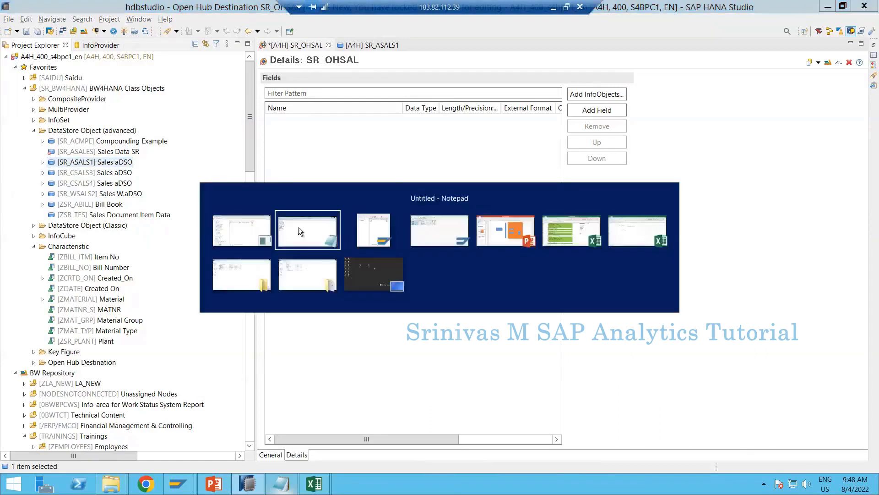
{"action": "left_click", "coordinate": [298, 227]}
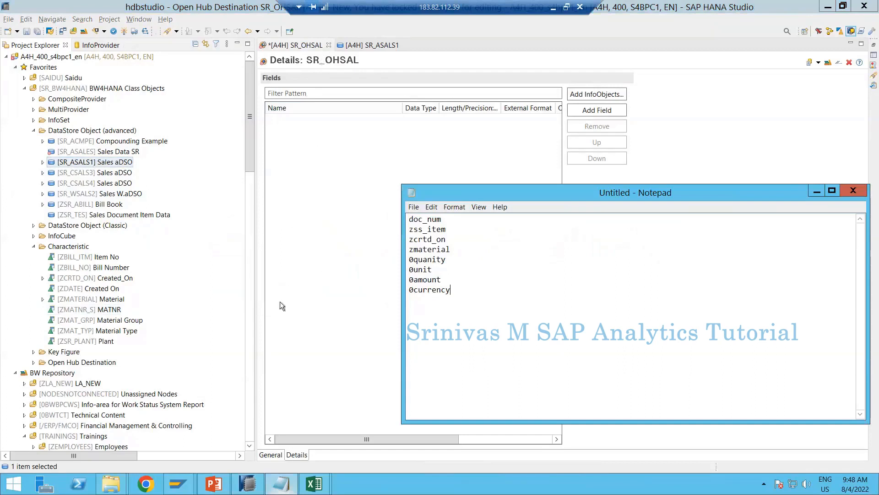
{"action": "left_click", "coordinate": [605, 95]}
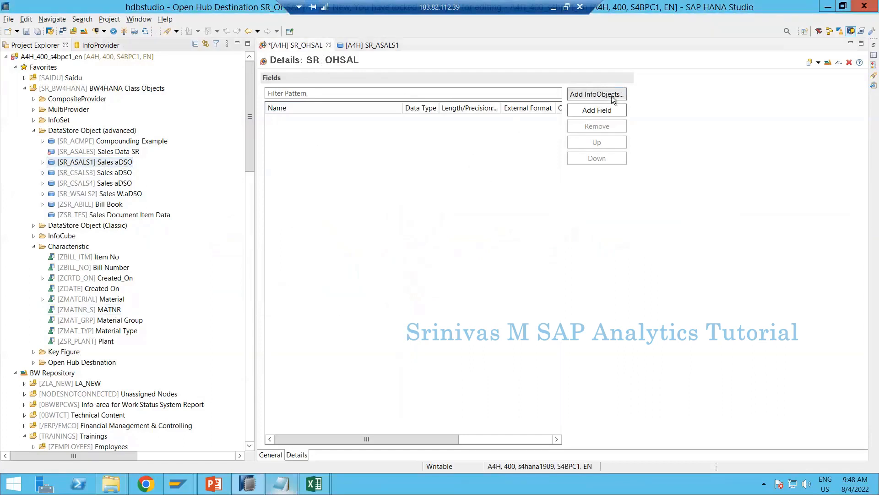
{"action": "left_click", "coordinate": [609, 97]}
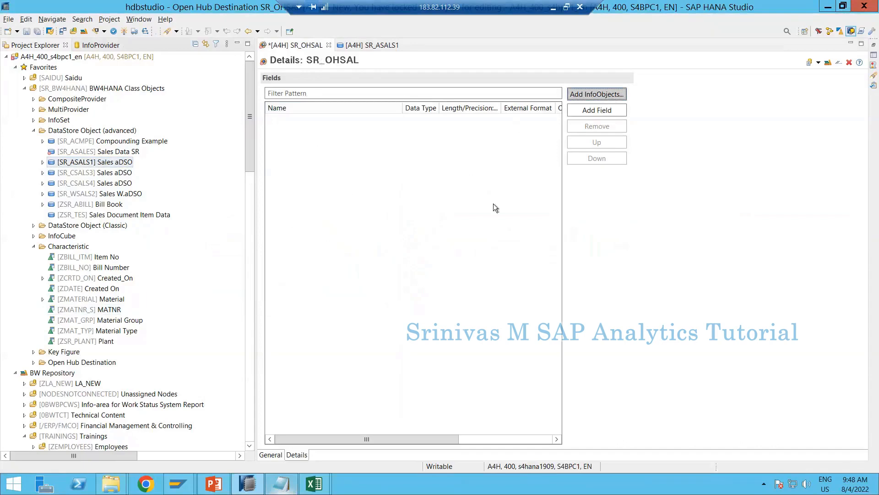
{"action": "key", "text": "alt+Tab"}
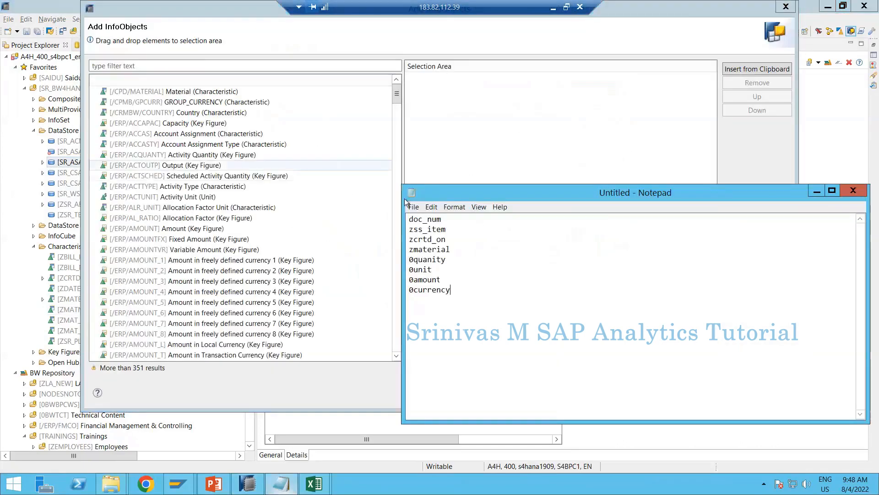
Copy doc_num from the Notepad list, filter the InfoObjects by it and add DOC_NUM to the selection area
{"action": "left_click_drag", "start_coordinate": [443, 220], "coordinate": [395, 217]}
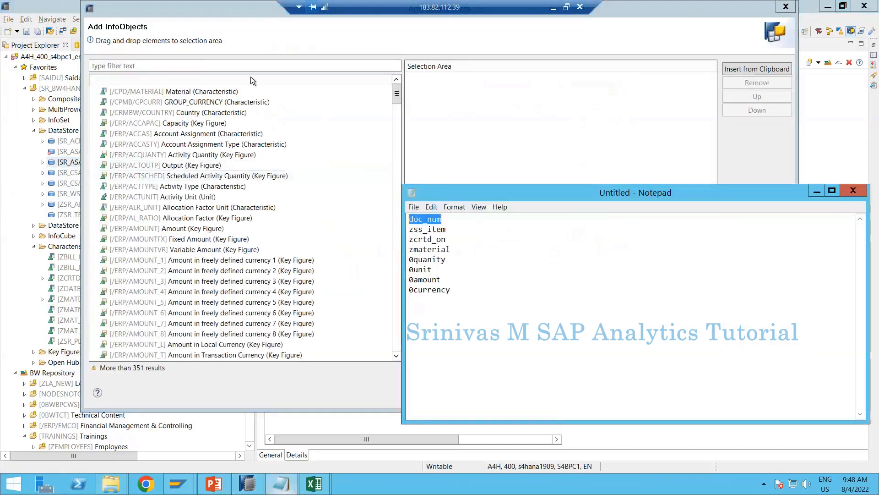
{"action": "key", "text": "ctrl+c"}
{"action": "key", "text": "alt+Tab"}
{"action": "key", "text": "ctrl+v"}
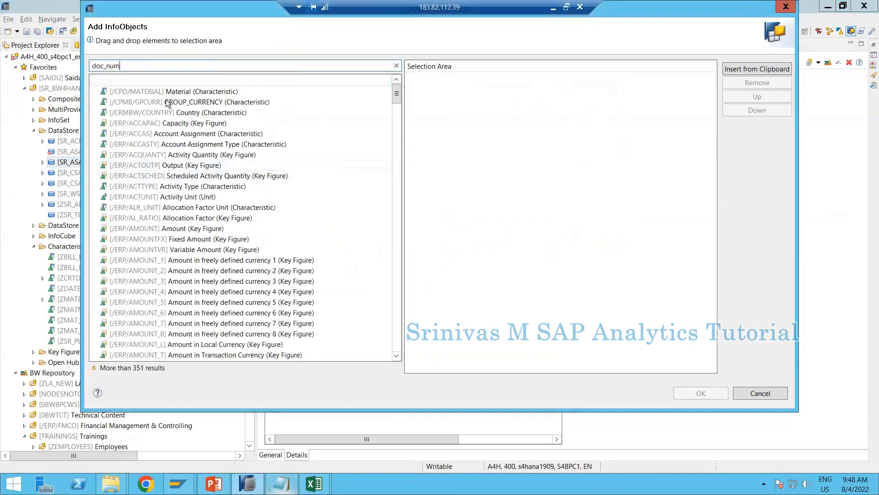
{"action": "double_click", "coordinate": [164, 90]}
Filter the InfoObjects by zss_item, copied from the Notepad list, and add ZSS_ITEM to the selection area
{"action": "key", "text": "alt+Tab"}
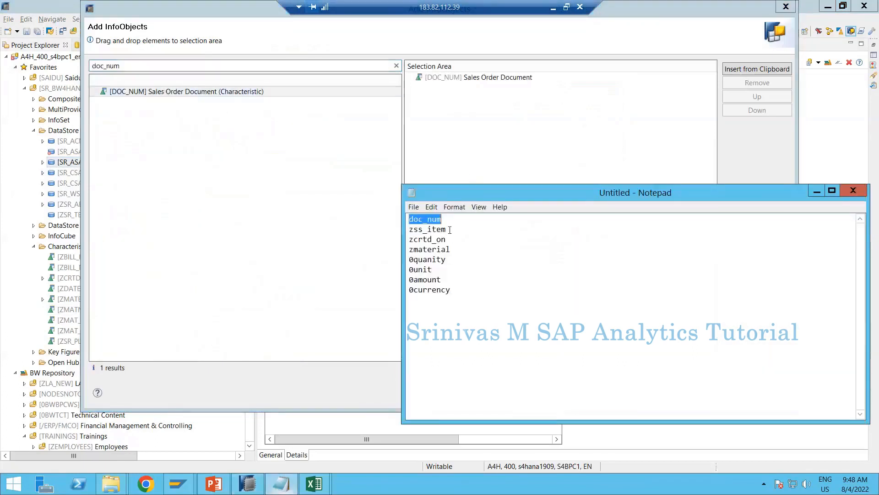
{"action": "left_click_drag", "start_coordinate": [448, 230], "coordinate": [395, 232]}
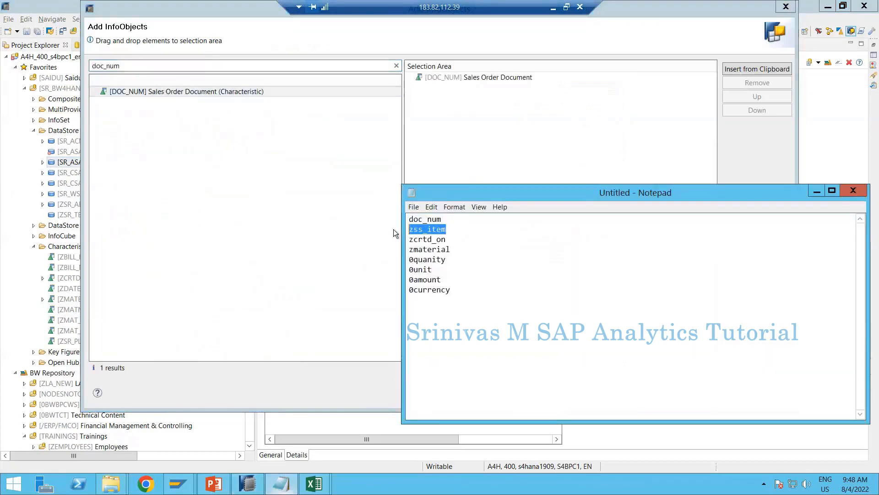
{"action": "left_click", "coordinate": [284, 65]}
{"action": "key", "text": "ctrl+a"}
{"action": "key", "text": "ctrl+v"}
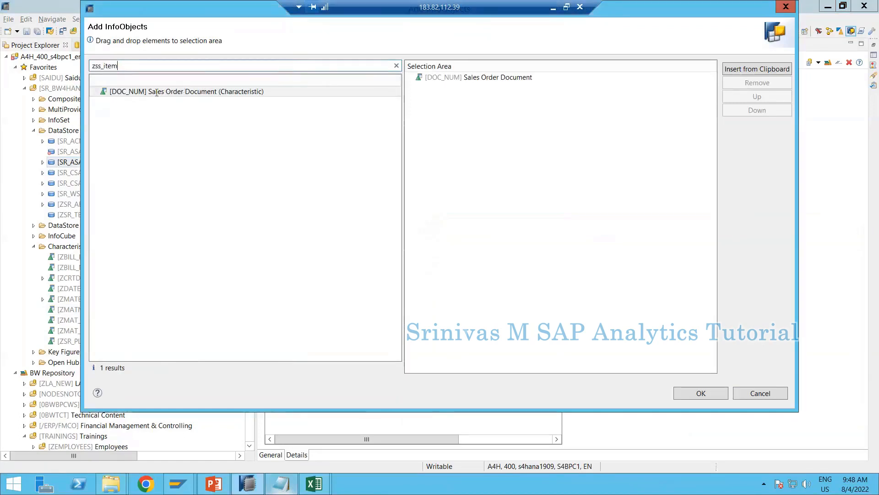
{"action": "left_click", "coordinate": [160, 93]}
Filter the InfoObjects by zcrtd_on, copied from the Notepad list, and add ZCRTD_ON to the selection area
{"action": "key", "text": "alt+Tab"}
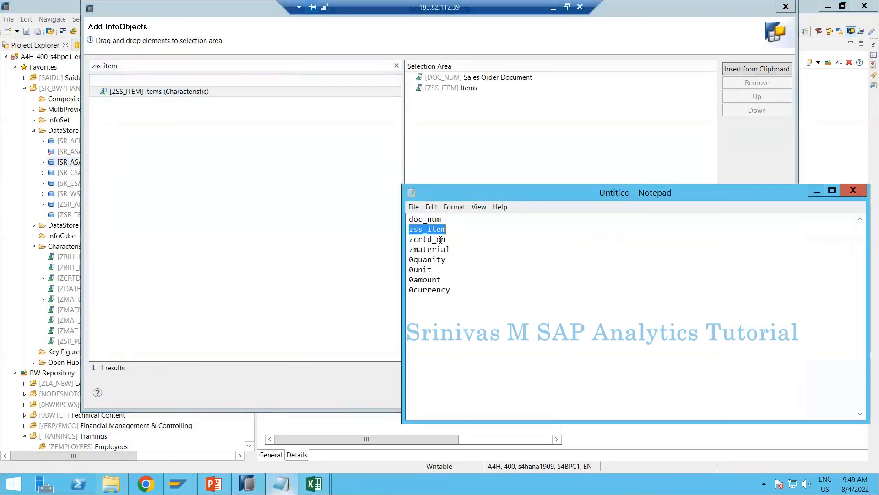
{"action": "left_click_drag", "start_coordinate": [442, 240], "coordinate": [404, 242]}
{"action": "left_click", "coordinate": [259, 64]}
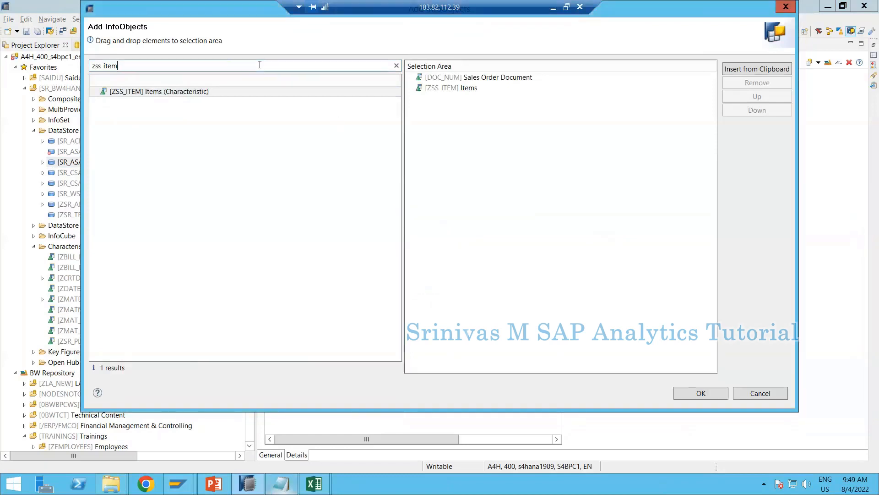
{"action": "key", "text": "ctrl+a"}
{"action": "key", "text": "ctrl+v"}
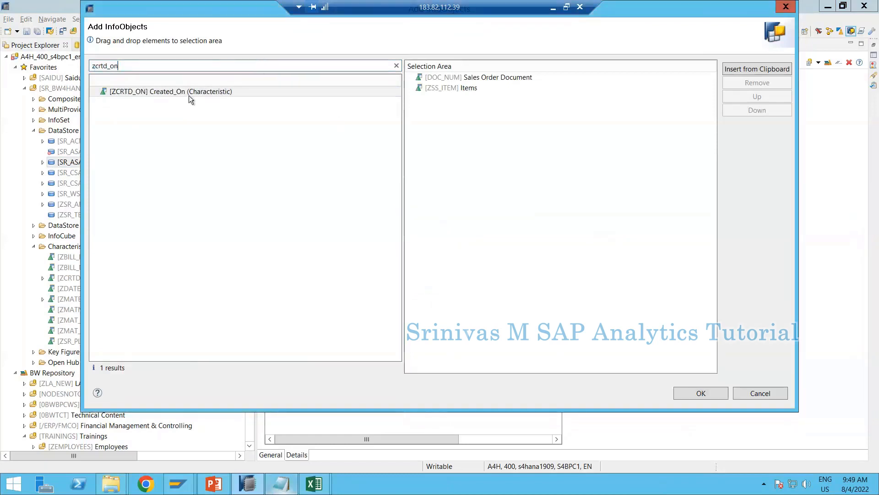
{"action": "double_click", "coordinate": [190, 95]}
Filter the InfoObjects by zmaterial, copied from the Notepad list, and add ZMATERIAL to the selection area
{"action": "key", "text": "alt+Tab"}
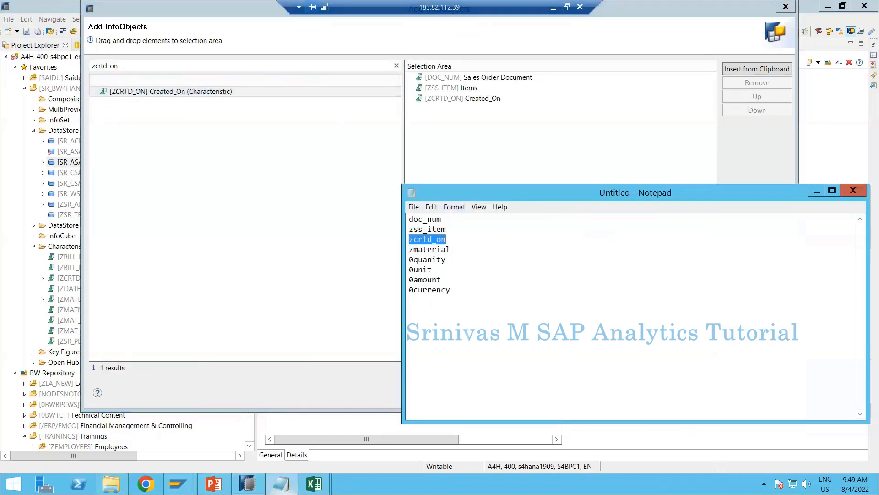
{"action": "double_click", "coordinate": [418, 250]}
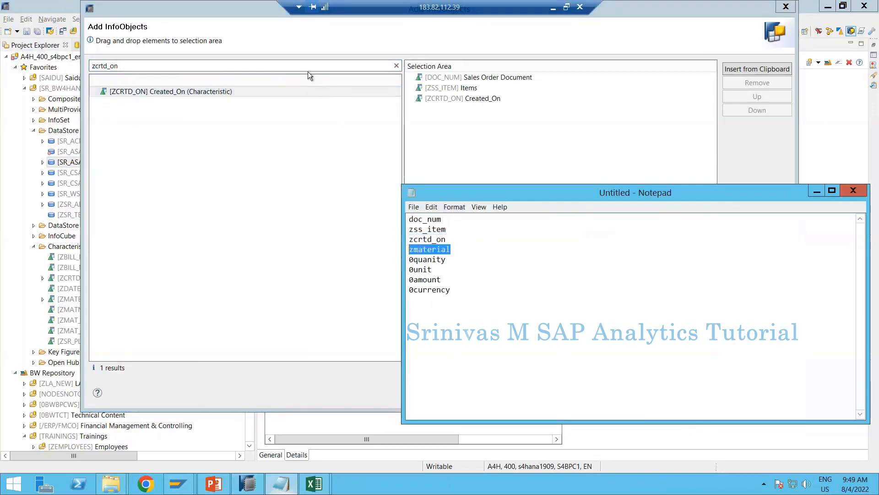
{"action": "left_click", "coordinate": [306, 66]}
{"action": "key", "text": "ctrl+a"}
{"action": "key", "text": "ctrl+v"}
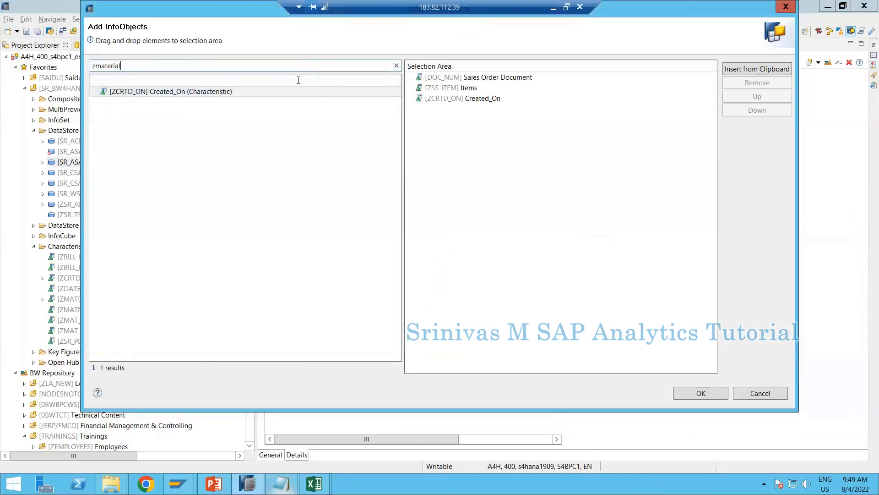
{"action": "double_click", "coordinate": [268, 93]}
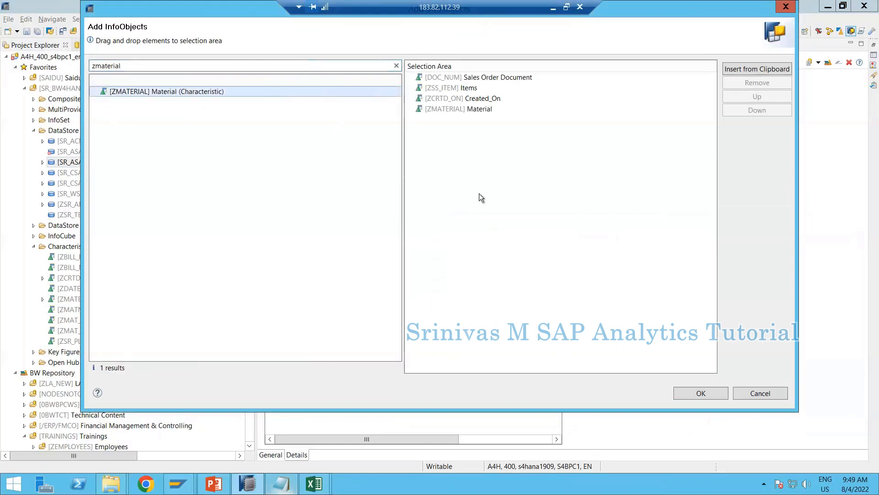
Filter the InfoObjects by 0quan and add the key figure 0QUANTITY to the selection area
{"action": "key", "text": "alt+Tab"}
{"action": "left_click_drag", "start_coordinate": [446, 262], "coordinate": [402, 260]}
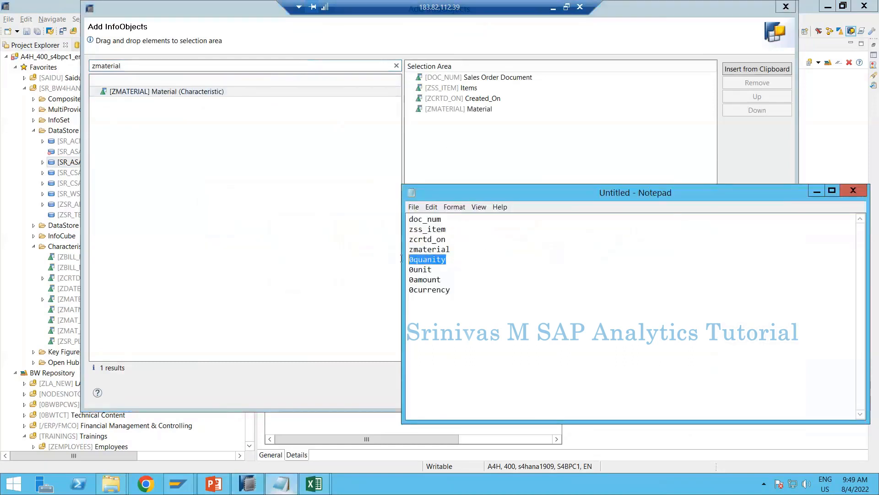
{"action": "left_click", "coordinate": [268, 65]}
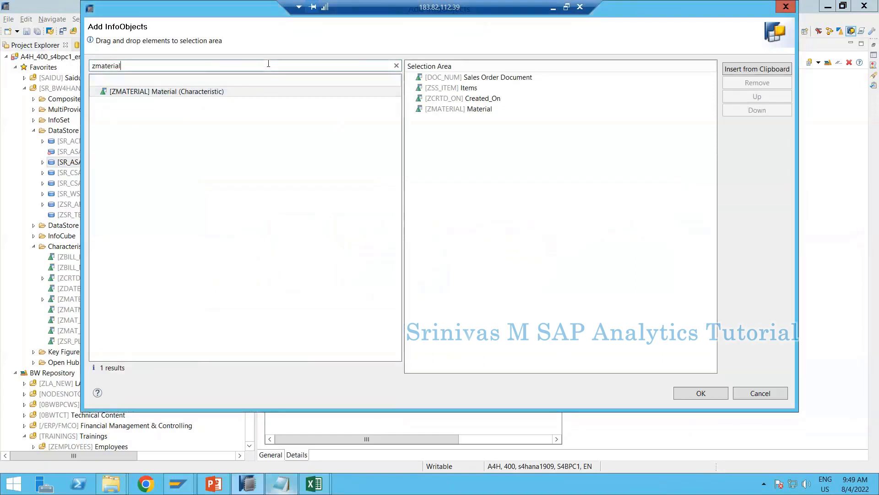
{"action": "key", "text": "ctrl+a"}
{"action": "key", "text": "ctrl+v"}
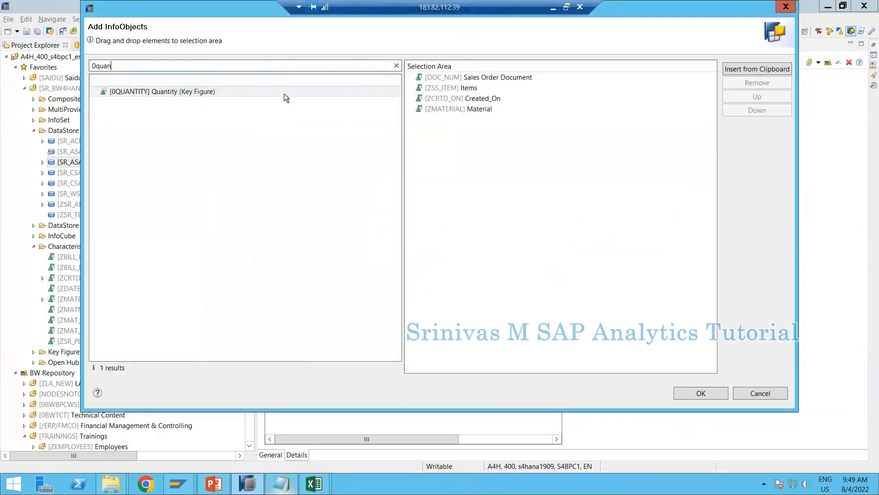
{"action": "double_click", "coordinate": [285, 93]}
Filter the InfoObjects by 0unit, copied from the Notepad list, and add 0UNIT to the selection area
{"action": "key", "text": "alt+Tab"}
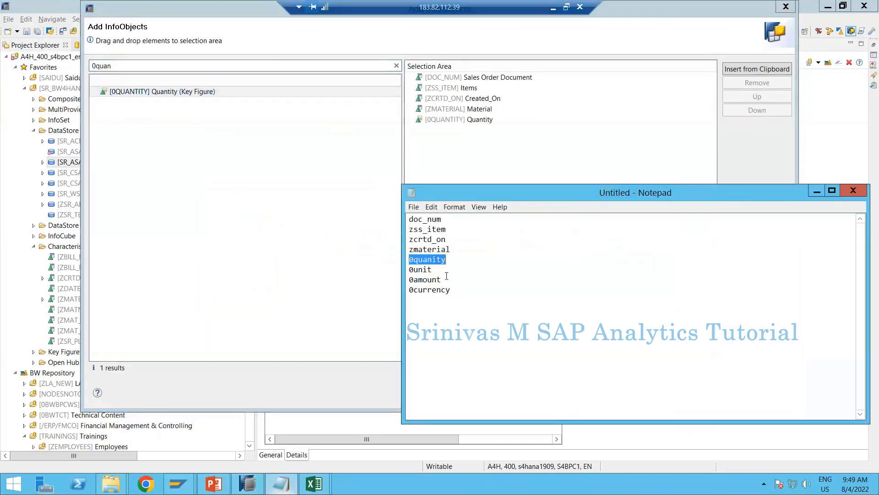
{"action": "double_click", "coordinate": [409, 270]}
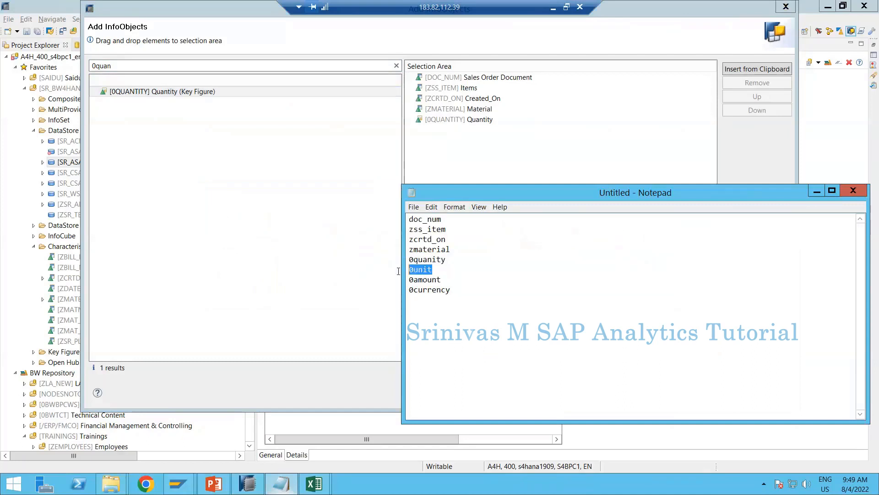
{"action": "left_click", "coordinate": [223, 65]}
{"action": "key", "text": "ctrl+a"}
{"action": "key", "text": "ctrl+v"}
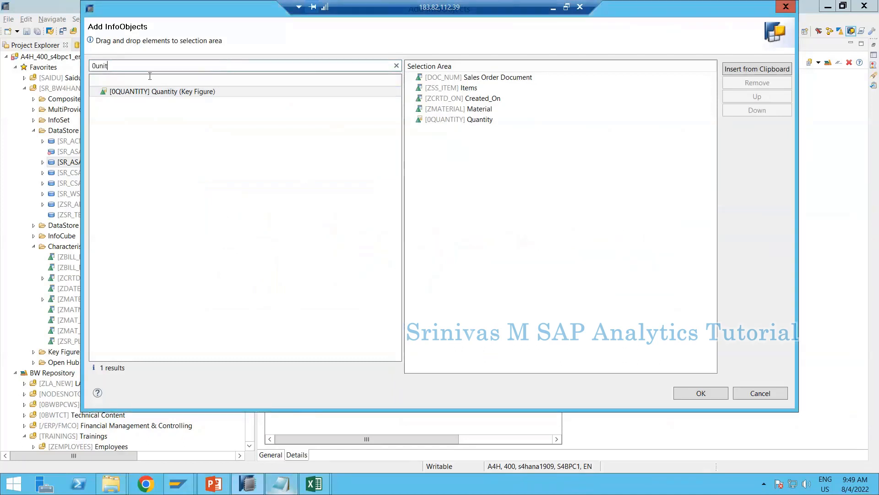
{"action": "double_click", "coordinate": [155, 92]}
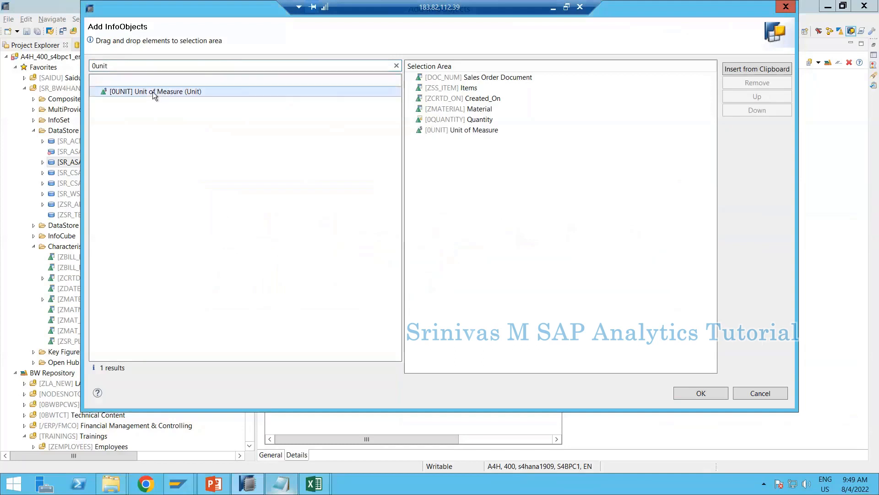
Filter the InfoObjects by 0amount, copied from the Notepad list, and add the key figure 0AMOUNT to the selection area
{"action": "key", "text": "alt+Tab"}
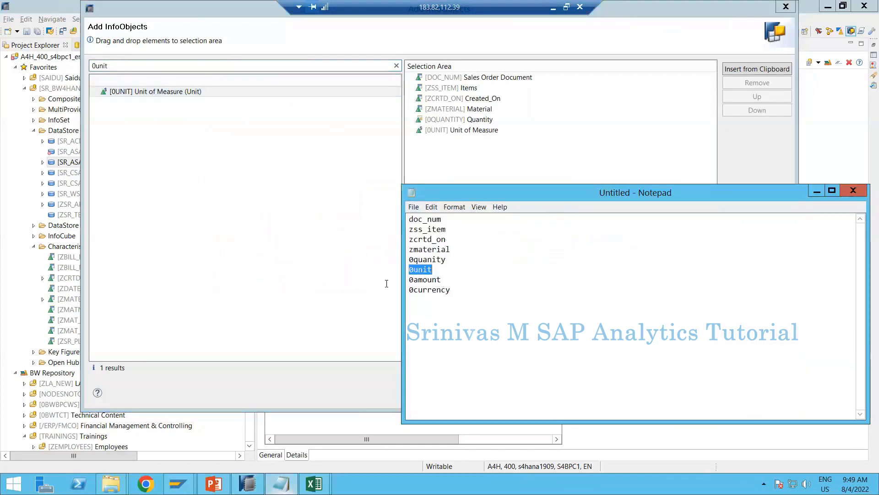
{"action": "key", "text": "Down"}
{"action": "key", "text": "Home"}
{"action": "key", "text": "shift+End"}
{"action": "key", "text": "ctrl+c"}
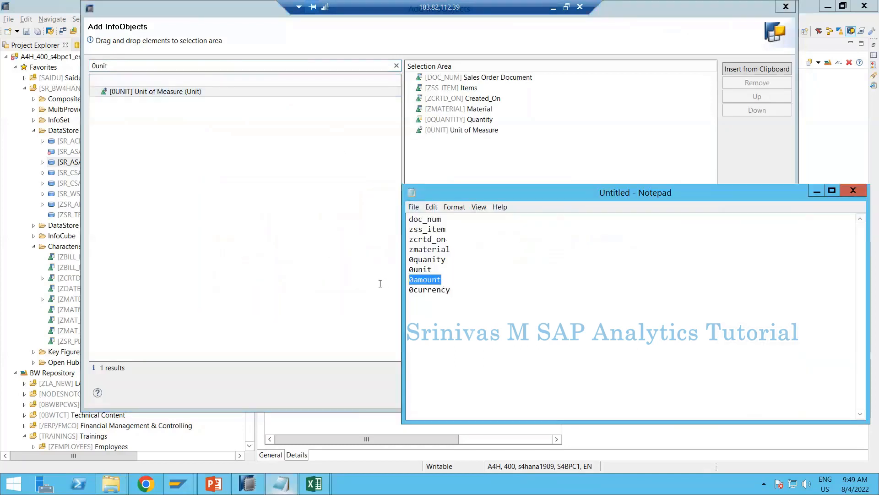
{"action": "left_click", "coordinate": [224, 68]}
{"action": "key", "text": "ctrl+a"}
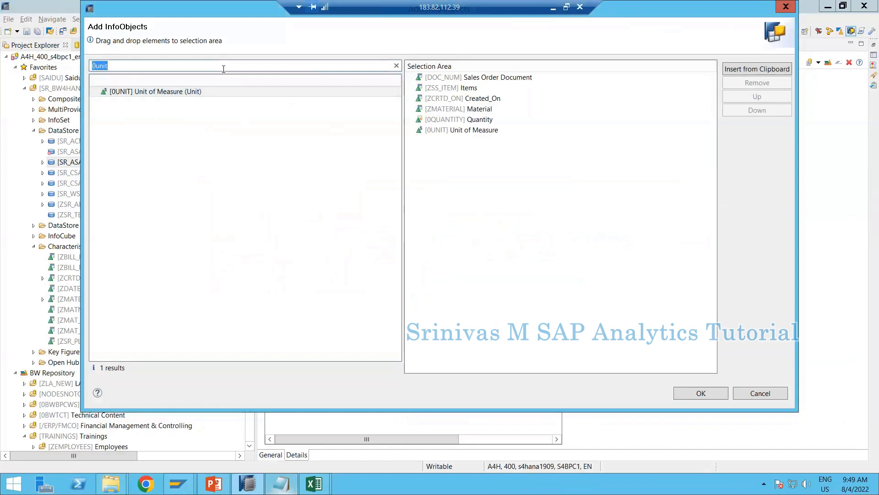
{"action": "key", "text": "ctrl+v"}
{"action": "double_click", "coordinate": [154, 92]}
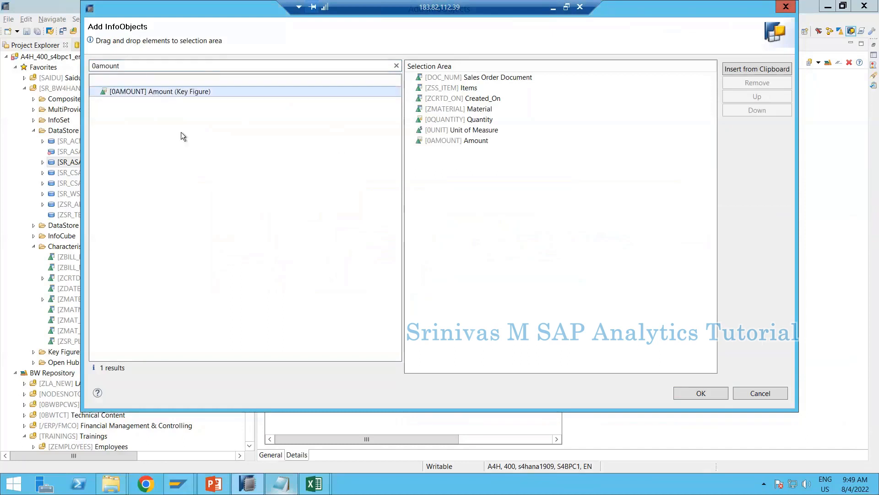
Filter by 0currency from the Notepad list, add 0CURRENCY to the selection area and accept the chosen InfoObjects
{"action": "key", "text": "alt+Tab"}
{"action": "double_click", "coordinate": [411, 292]}
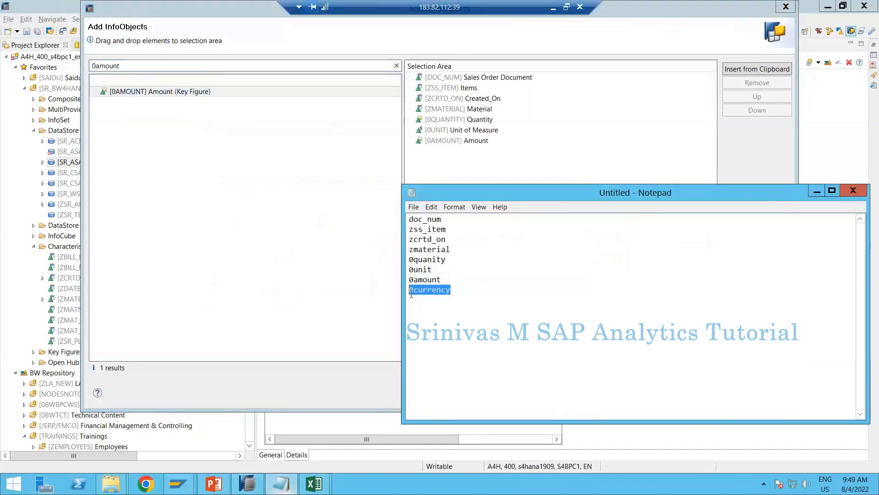
{"action": "key", "text": "ctrl+c"}
{"action": "left_click", "coordinate": [159, 67]}
{"action": "key", "text": "ctrl+a"}
{"action": "key", "text": "ctrl+v"}
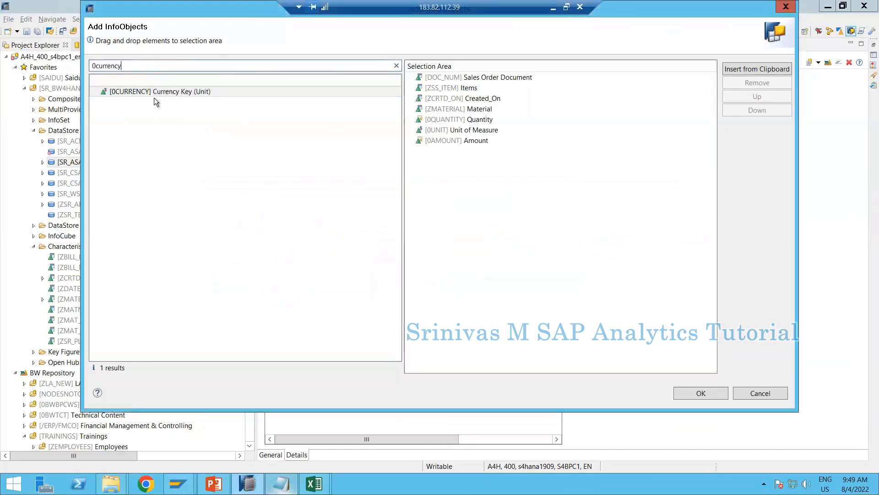
{"action": "double_click", "coordinate": [155, 96]}
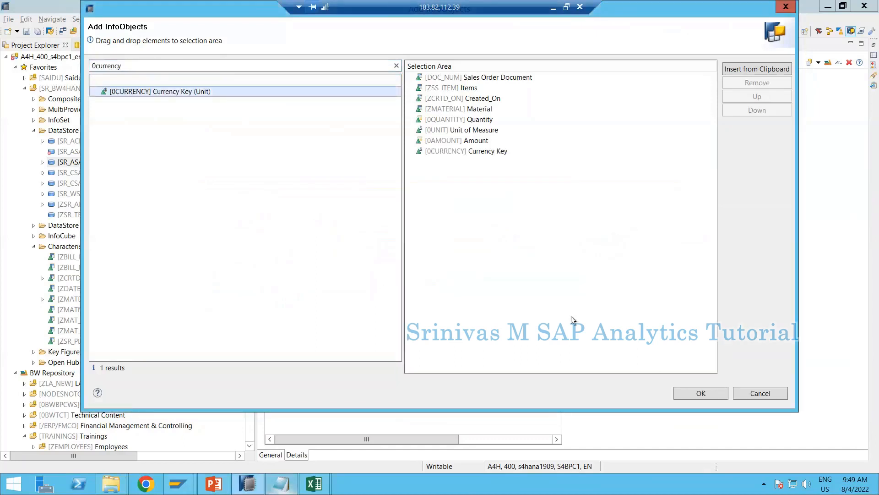
{"action": "left_click", "coordinate": [710, 391]}
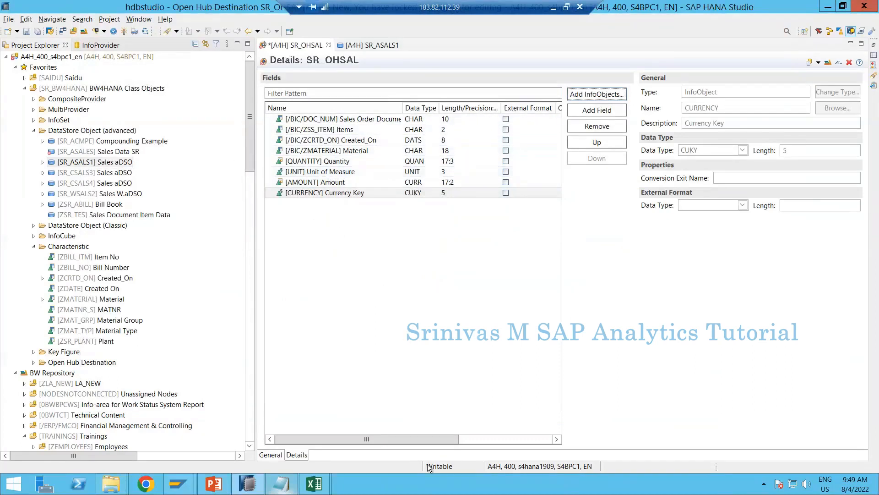
Activate the Open Hub Destination SR_OHSAL, dismiss the problems list and return to its field details
{"action": "mouse_move", "coordinate": [431, 441]}
{"action": "left_mouse_down"}
{"action": "mouse_move", "coordinate": [481, 441]}
{"action": "mouse_move", "coordinate": [423, 441]}
{"action": "left_mouse_up"}
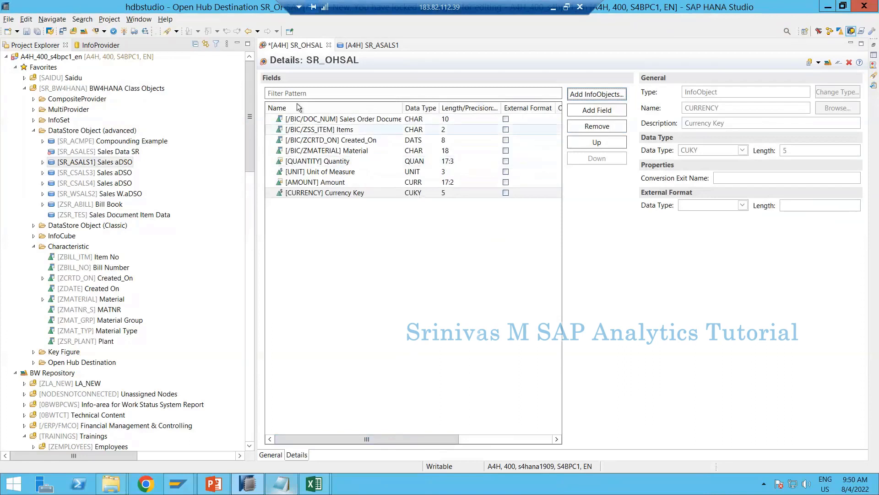
{"action": "left_click", "coordinate": [124, 31]}
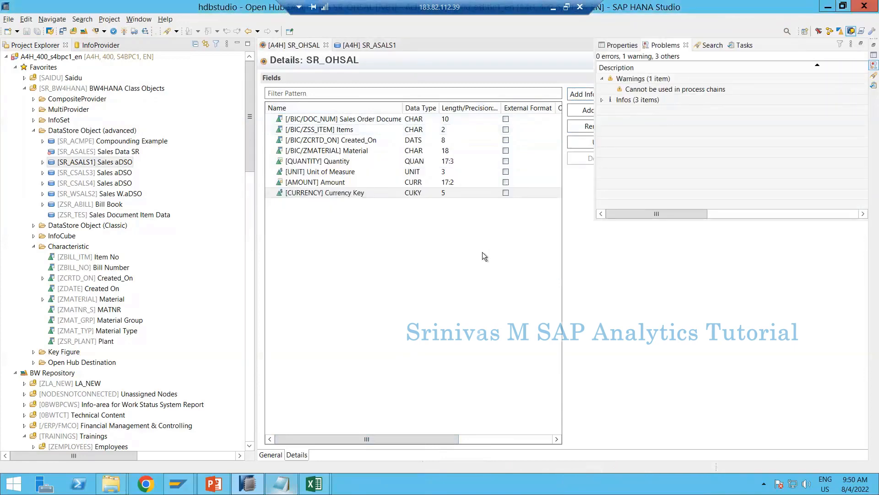
{"action": "left_click", "coordinate": [362, 250]}
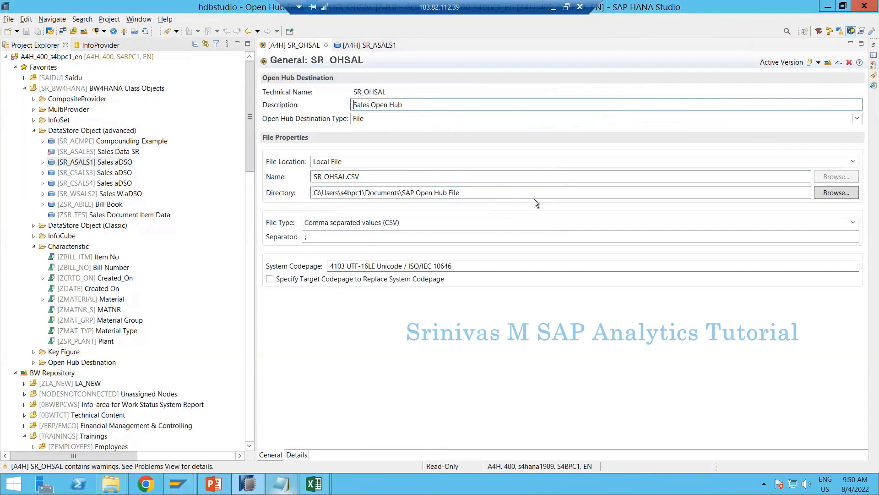
{"action": "left_click", "coordinate": [297, 454]}
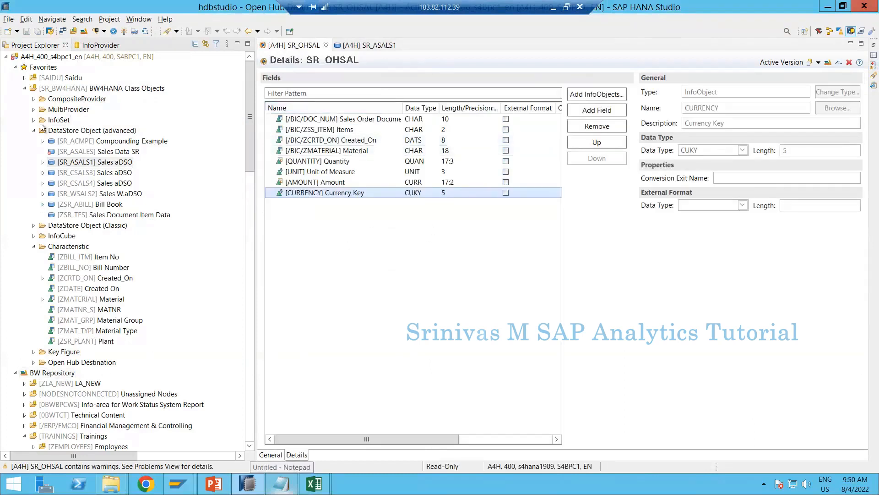
Start a new transformation for SR_OHSAL in the Open Hub Destination folder and dismiss the information message
{"action": "left_click", "coordinate": [34, 363]}
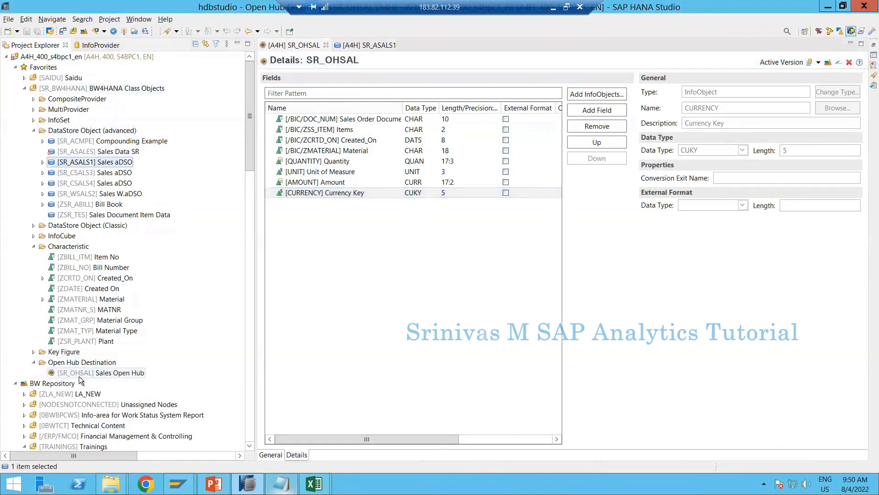
{"action": "left_click", "coordinate": [96, 373]}
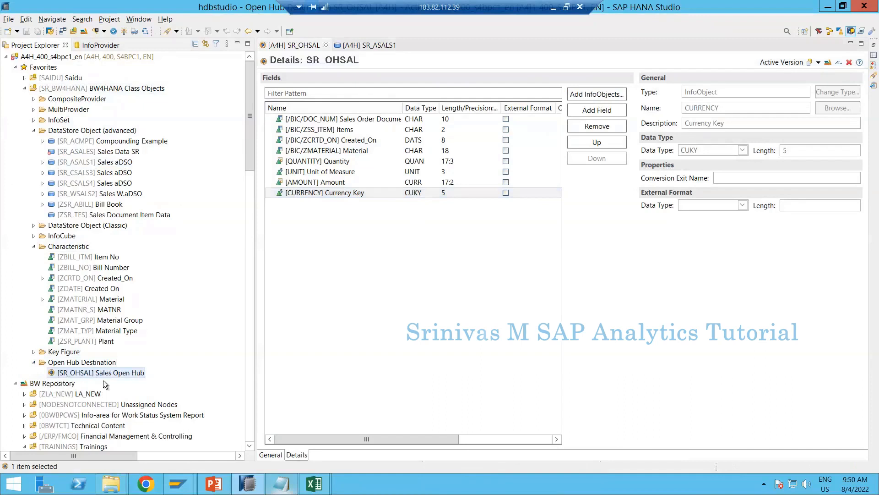
{"action": "right_click", "coordinate": [98, 373]}
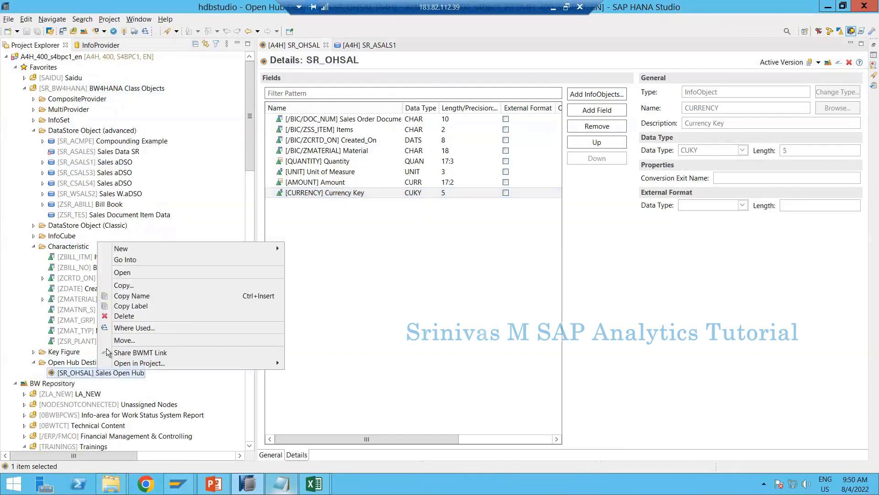
{"action": "mouse_move", "coordinate": [166, 249]}
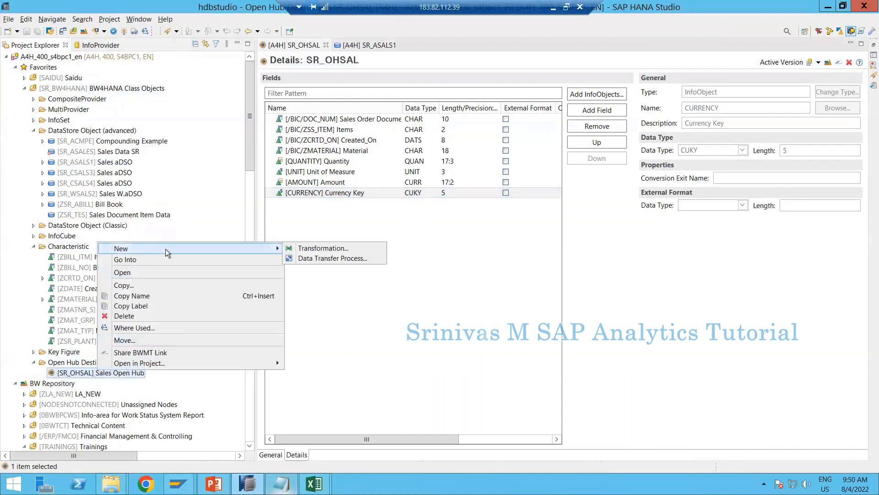
{"action": "left_click", "coordinate": [295, 249]}
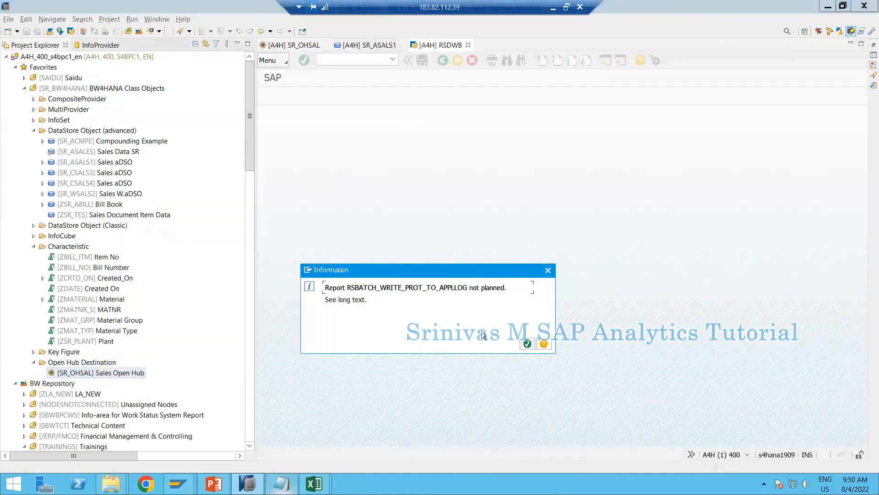
{"action": "key", "text": "Return"}
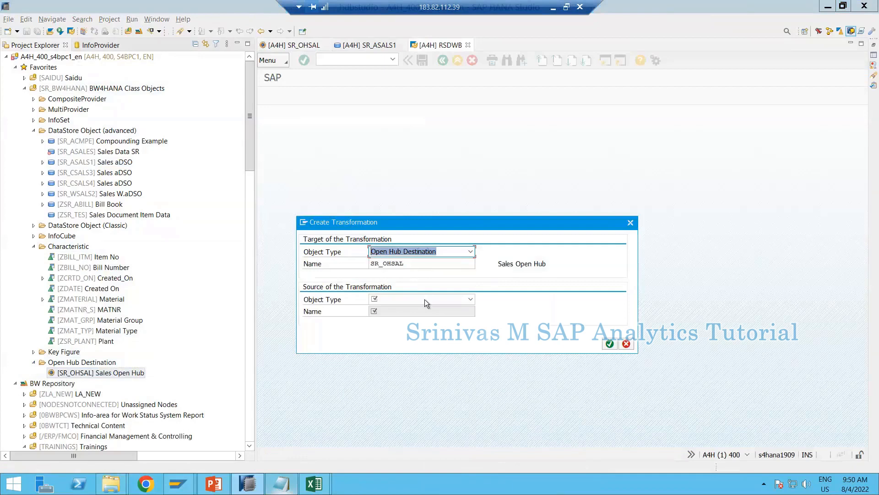
Create the transformation to SR_OHSAL with the DataStore Object (advanced) SR_ASALS1 as its source and activate it
{"action": "left_click", "coordinate": [422, 301]}
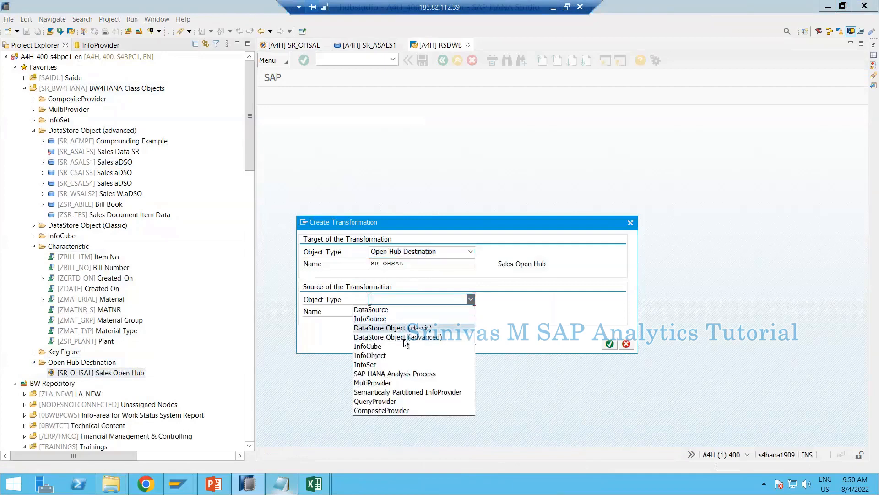
{"action": "left_click", "coordinate": [405, 339]}
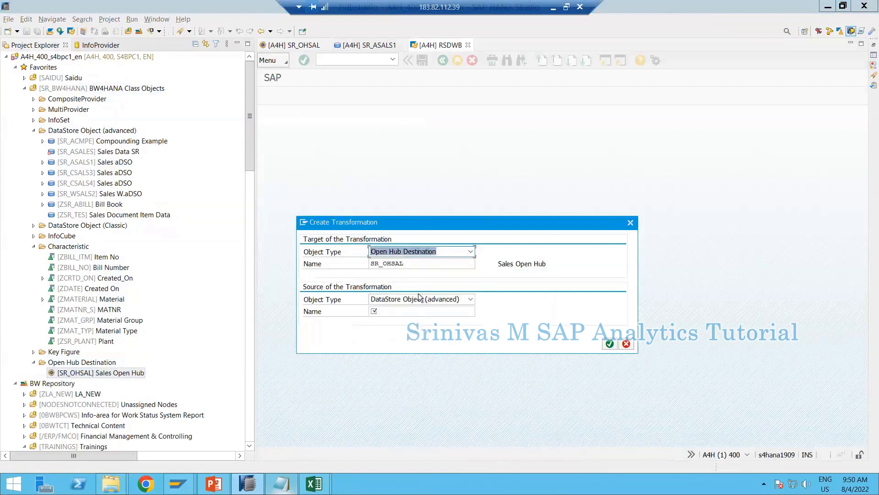
{"action": "left_click", "coordinate": [406, 312]}
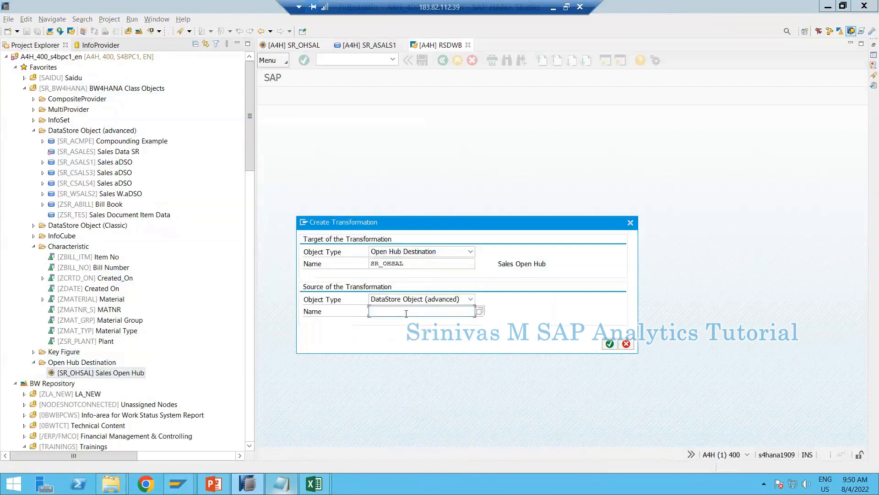
{"action": "type", "text": "SR_"}
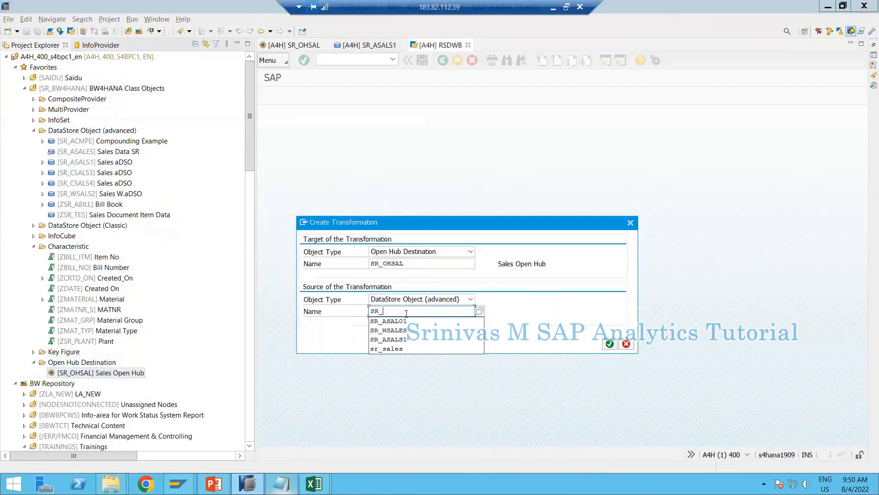
{"action": "type", "text": "A"}
{"action": "key", "text": "Down"}
{"action": "key", "text": "Down"}
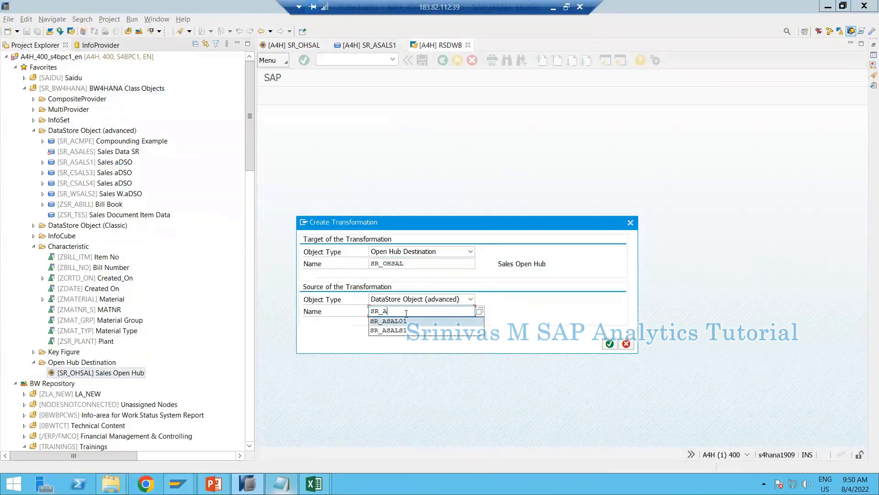
{"action": "key", "text": "Return"}
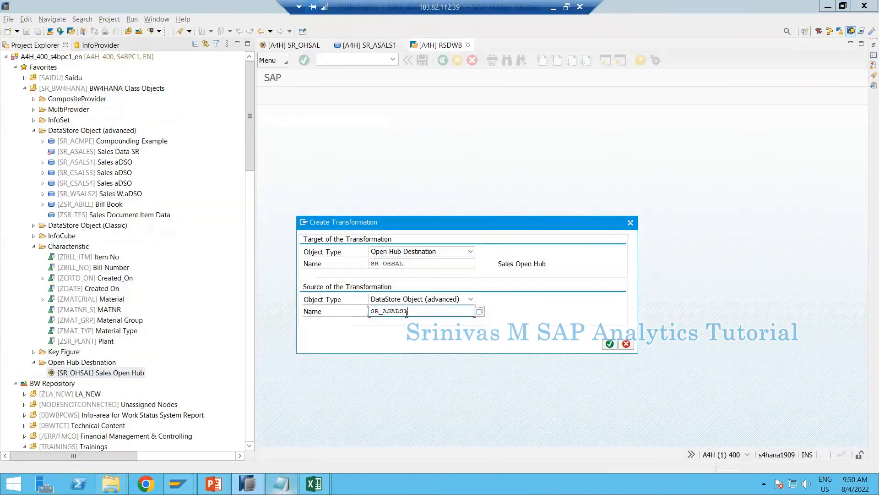
{"action": "left_click", "coordinate": [609, 345]}
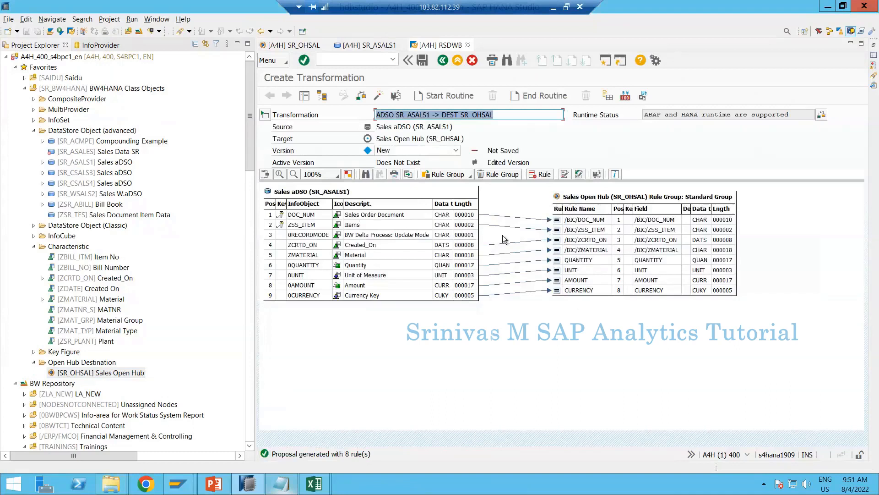
{"action": "left_click", "coordinate": [378, 96]}
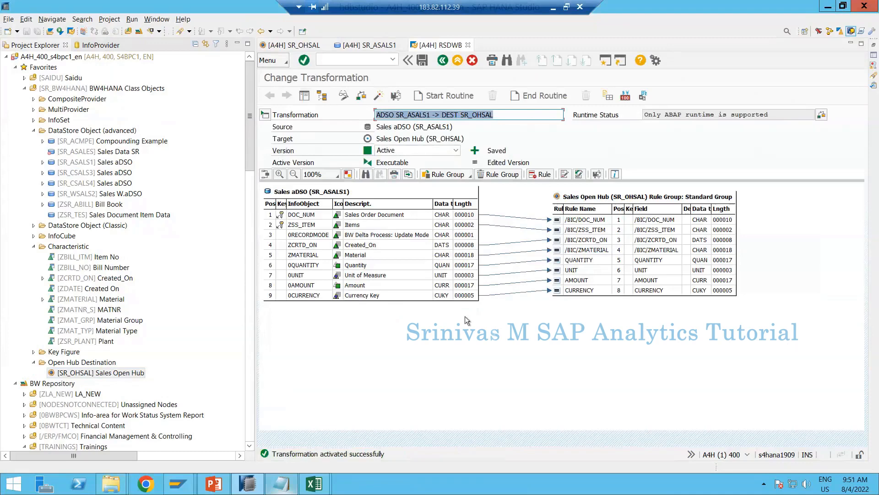
Refresh the Open Hub Destination folder and expand SR_OHSAL down to its transformation
{"action": "right_click", "coordinate": [70, 363]}
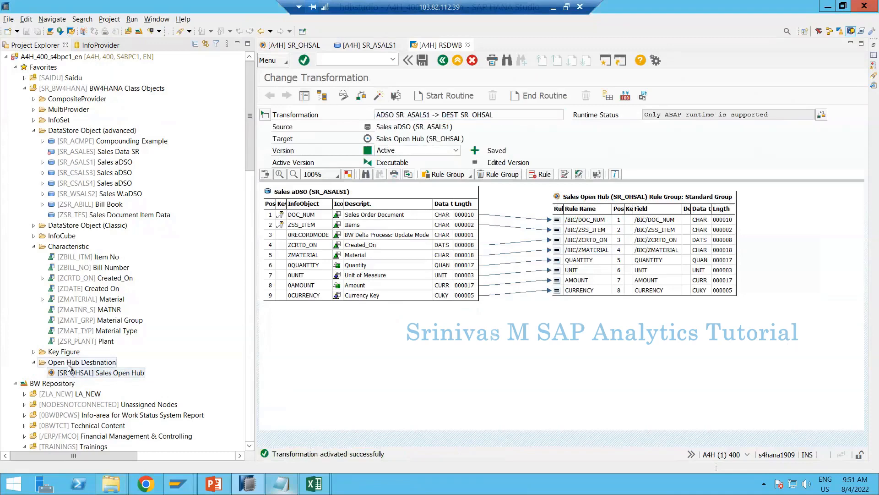
{"action": "left_click", "coordinate": [112, 417]}
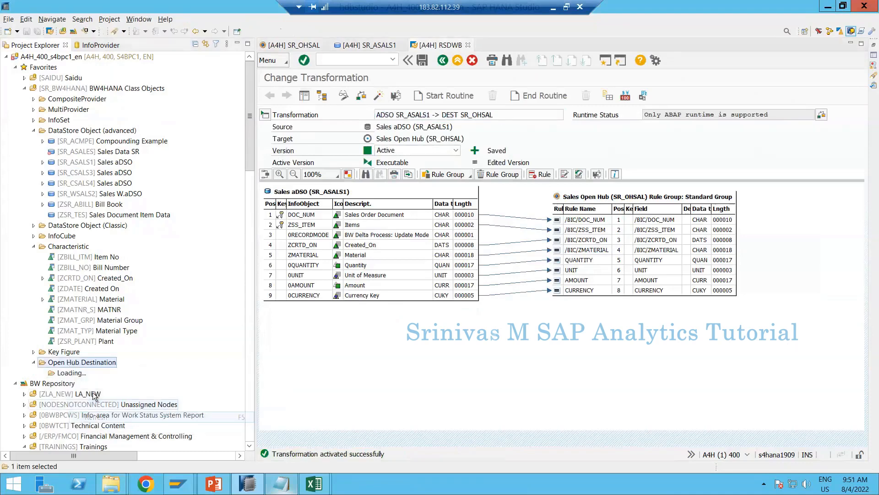
{"action": "left_click", "coordinate": [43, 372]}
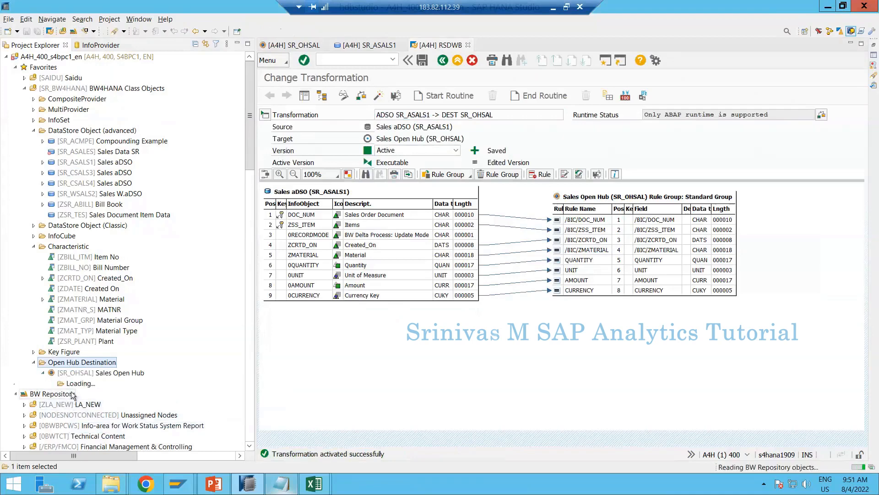
{"action": "left_click", "coordinate": [52, 383]}
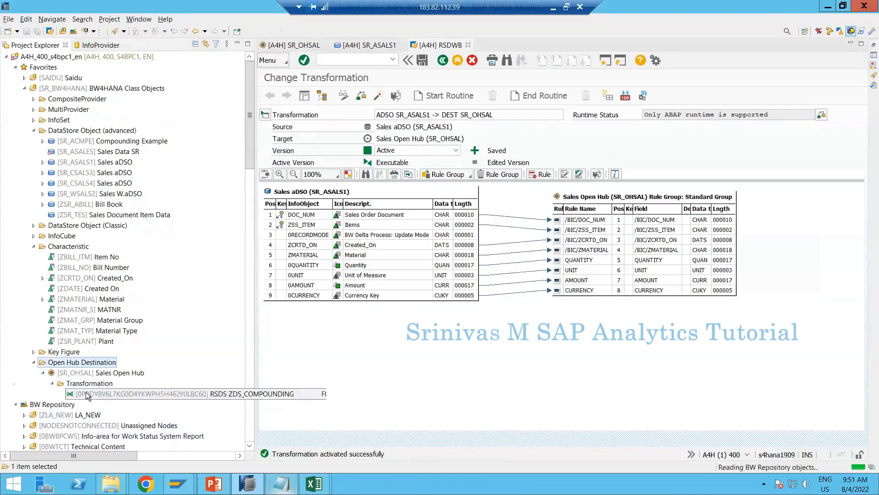
Create a standard data transfer process from SR_ASALS1 to SR_OHSAL on the transformation, dismissing the information message
{"action": "right_click", "coordinate": [87, 394]}
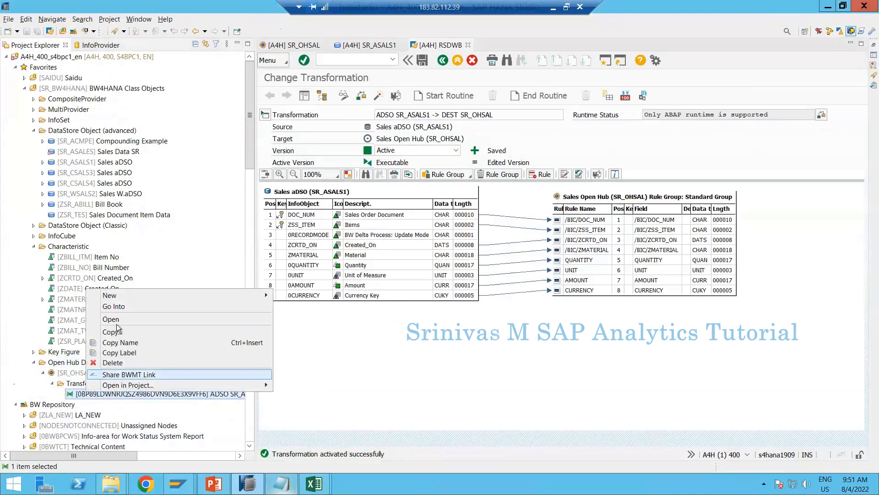
{"action": "mouse_move", "coordinate": [137, 294]}
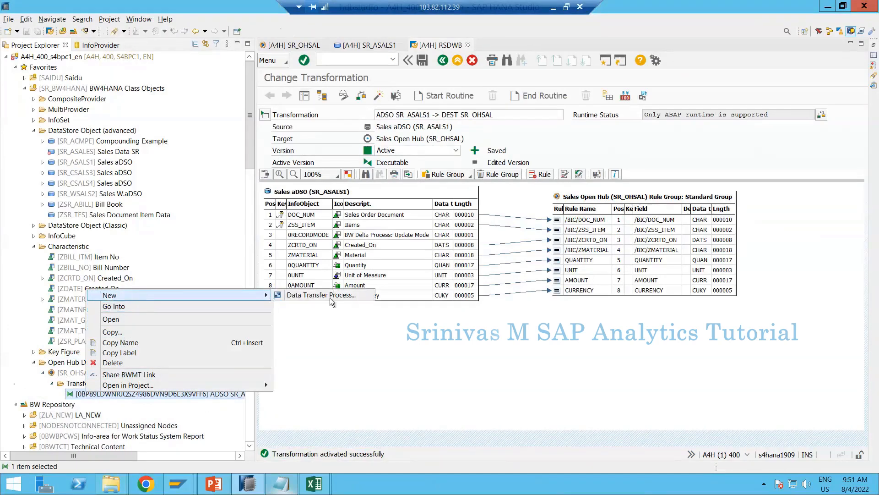
{"action": "left_click", "coordinate": [331, 296]}
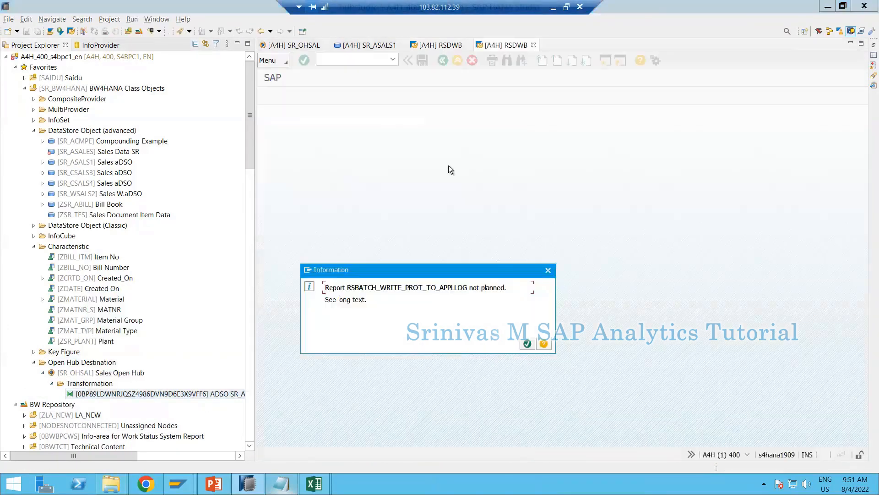
{"action": "left_click", "coordinate": [527, 345]}
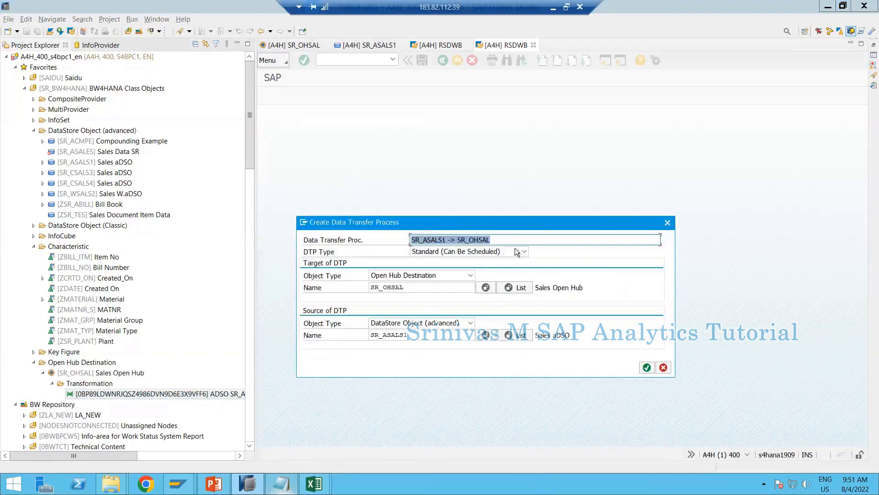
{"action": "left_click", "coordinate": [647, 367]}
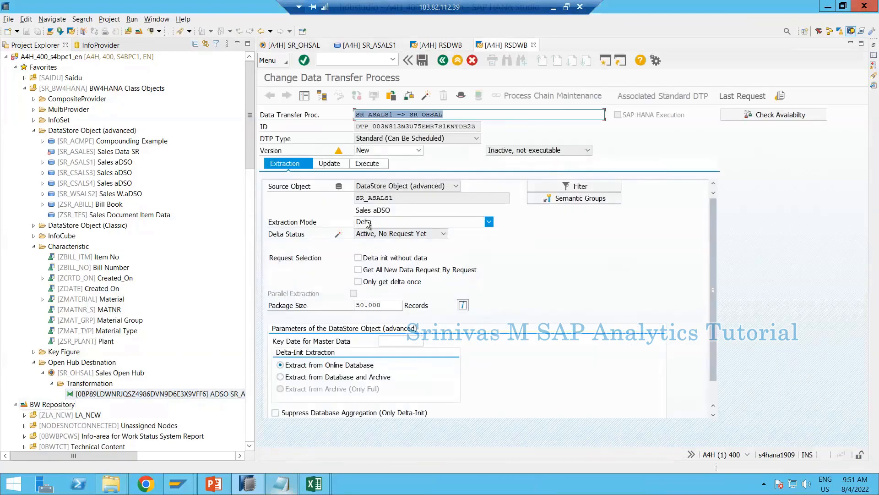
Keep the extraction mode at Delta and activate the data transfer process
{"action": "left_click", "coordinate": [371, 222]}
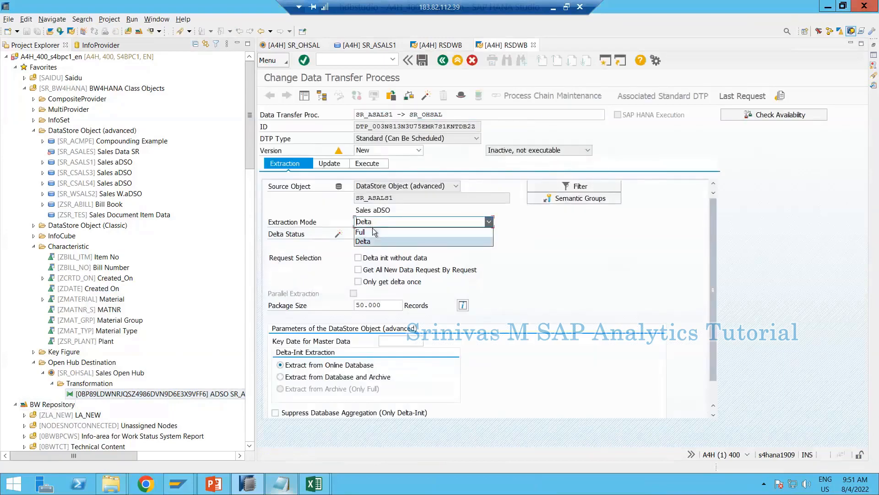
{"action": "left_click", "coordinate": [563, 243]}
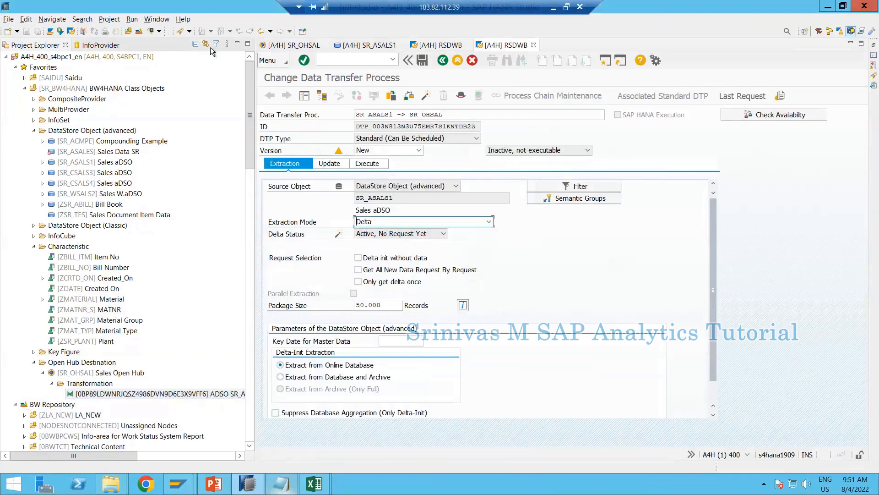
{"action": "left_click", "coordinate": [427, 96]}
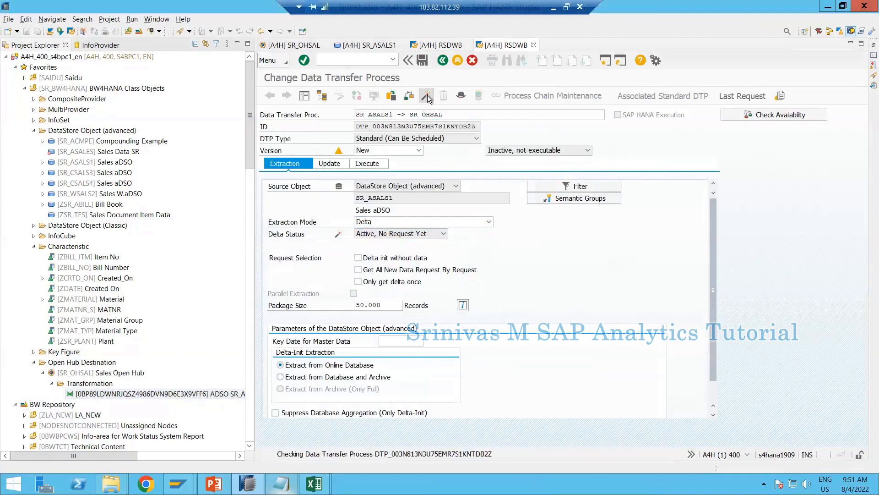
Execute the data transfer process serially in the dialog process and allow the system to create the CSV files
{"action": "left_click", "coordinate": [362, 165]}
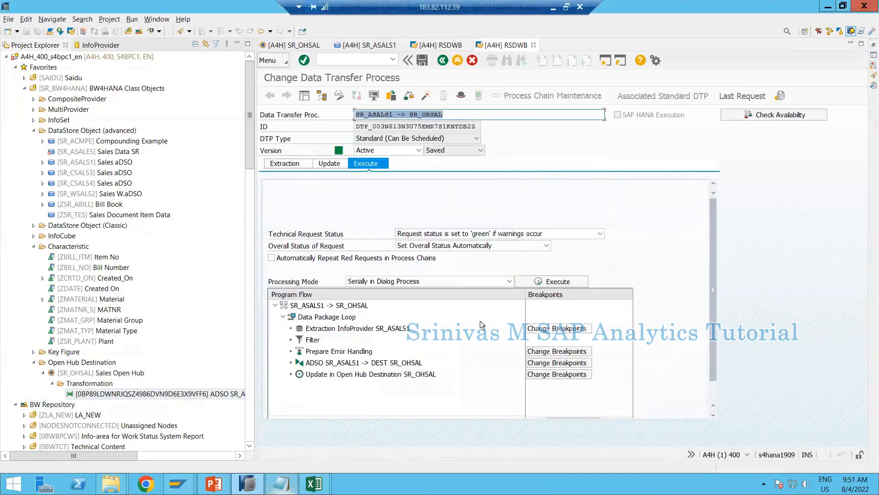
{"action": "left_click", "coordinate": [551, 282]}
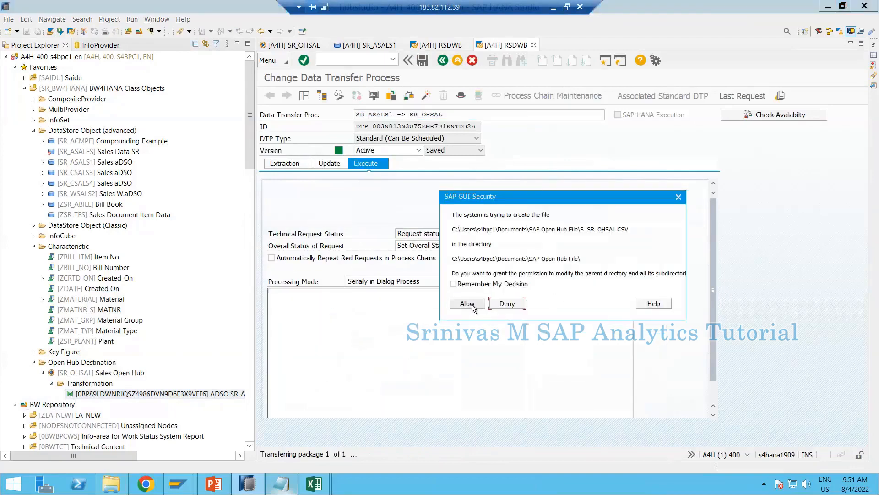
{"action": "left_click", "coordinate": [472, 304]}
{"action": "left_click", "coordinate": [470, 268]}
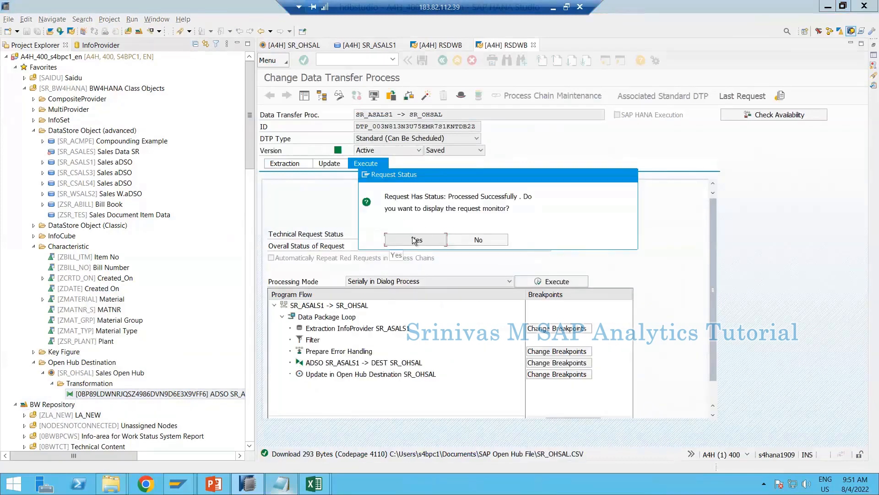
Open the request monitor and examine the data package's processing steps, the Open Hub update messages and the request header
{"action": "left_click", "coordinate": [428, 243]}
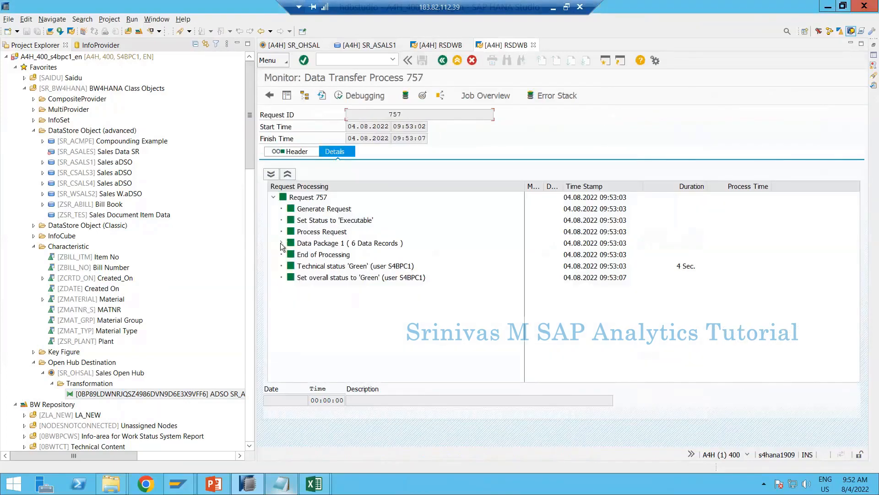
{"action": "left_click", "coordinate": [281, 243]}
{"action": "left_click", "coordinate": [361, 244]}
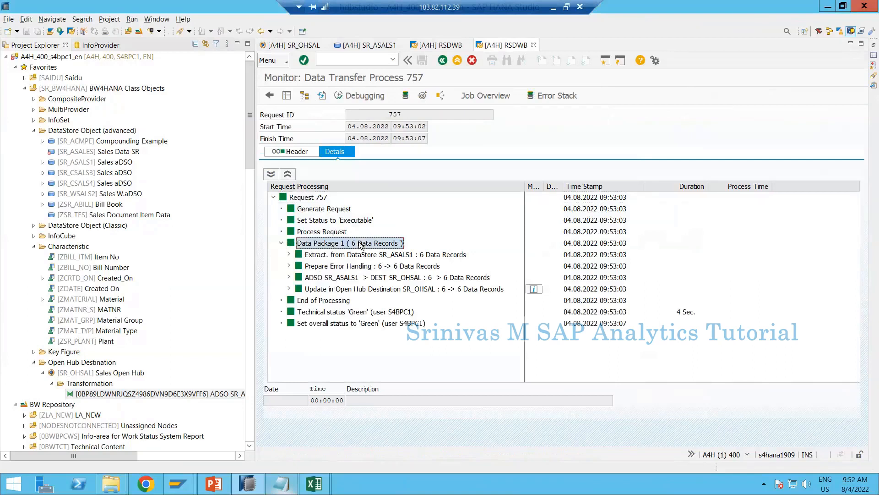
{"action": "double_click", "coordinate": [442, 290]}
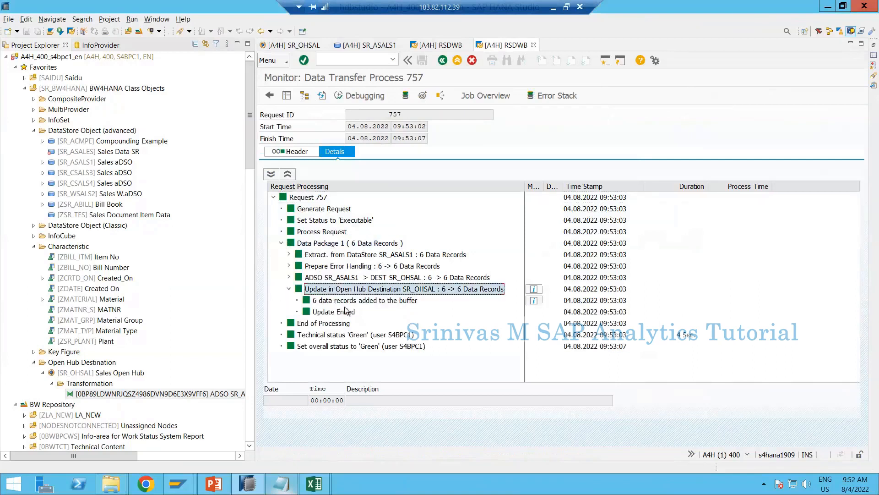
{"action": "left_click", "coordinate": [331, 303]}
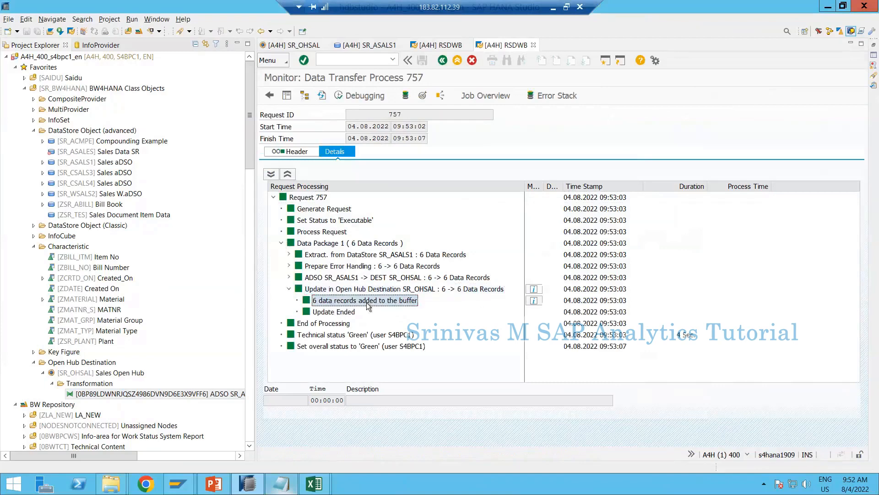
{"action": "left_click", "coordinate": [321, 313]}
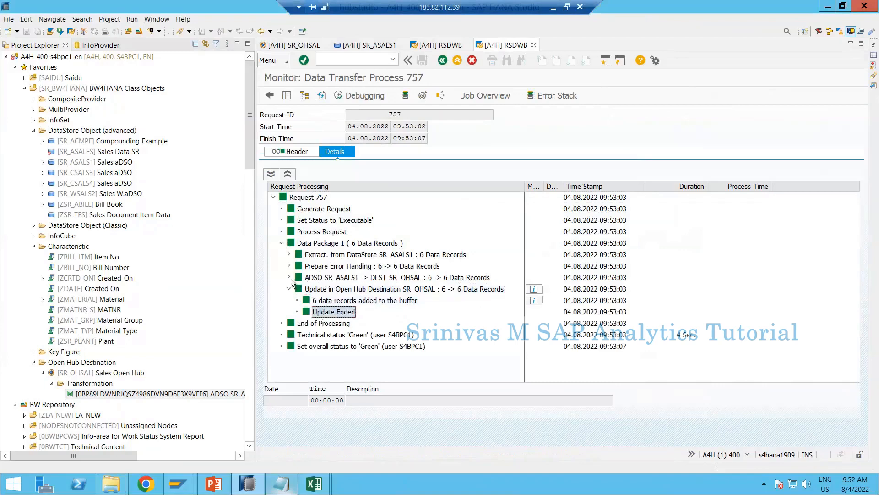
{"action": "left_click", "coordinate": [289, 278]}
{"action": "left_click", "coordinate": [289, 278]}
{"action": "left_click", "coordinate": [302, 151]}
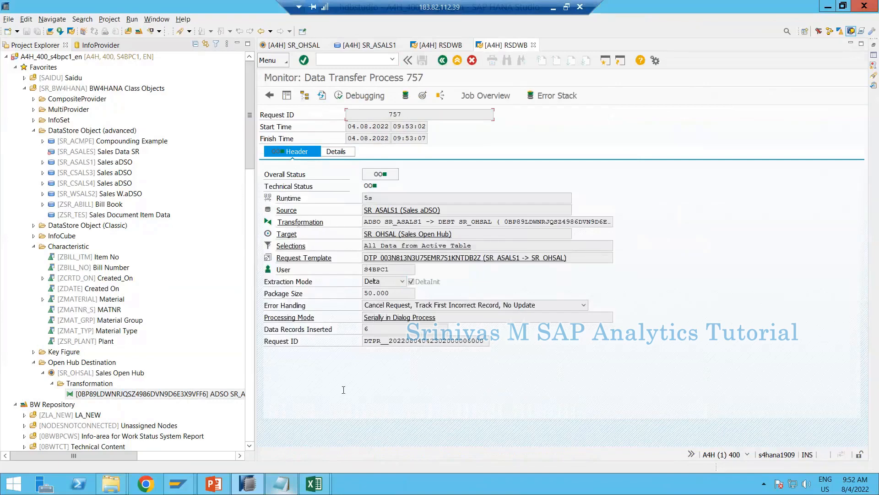
Open S_SR_OHSAL from the SAP Open Hub File folder in Notepad and examine its DTP, time stamp, file path and column definitions
{"action": "mouse_move", "coordinate": [120, 487]}
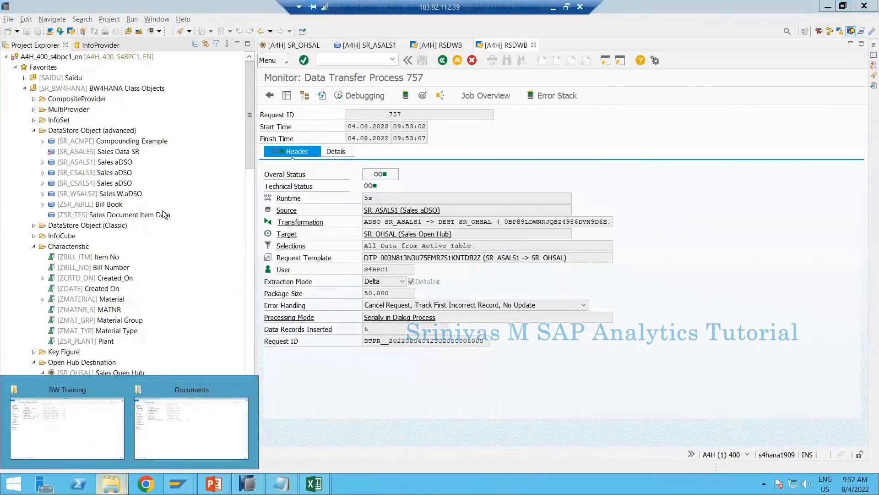
{"action": "left_click", "coordinate": [178, 394]}
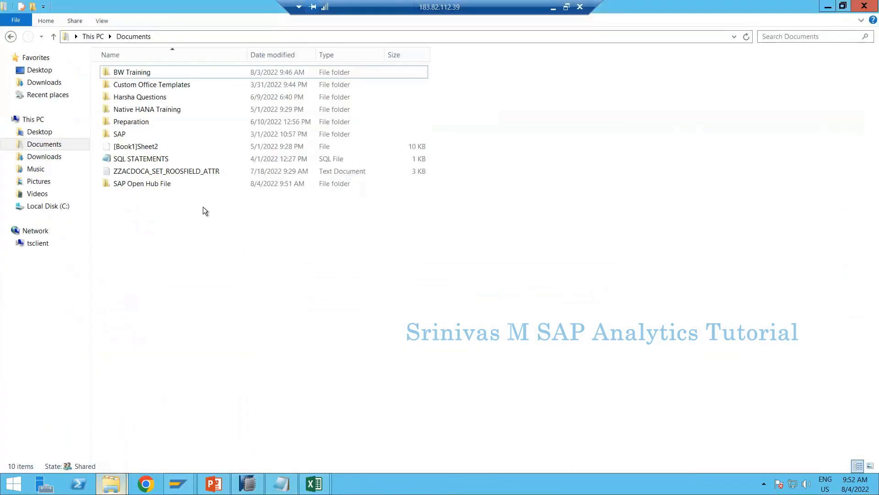
{"action": "double_click", "coordinate": [151, 188]}
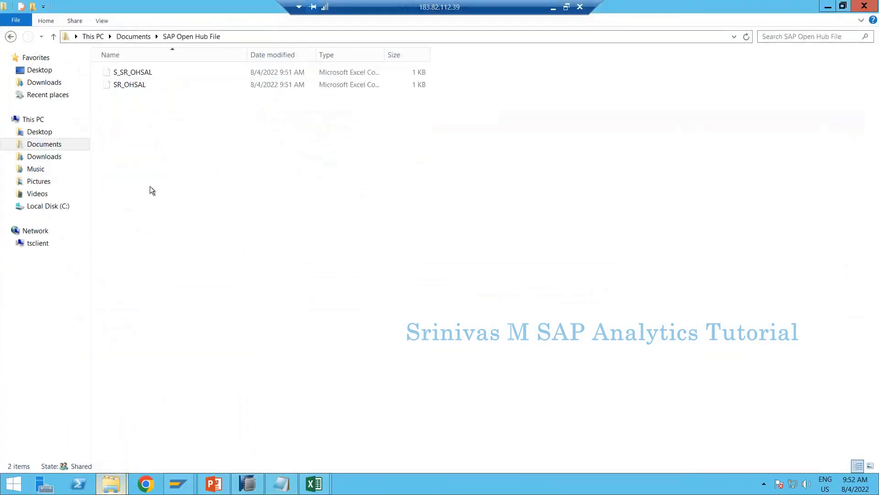
{"action": "right_click", "coordinate": [131, 72]}
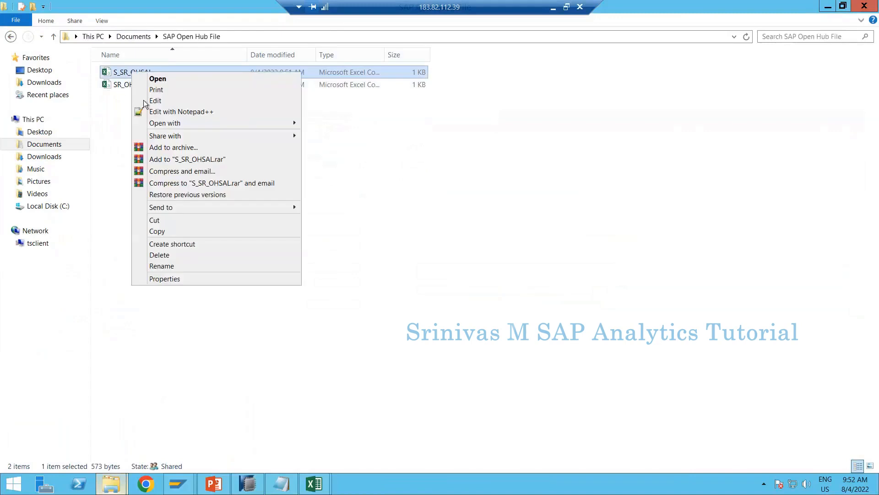
{"action": "mouse_move", "coordinate": [174, 123]}
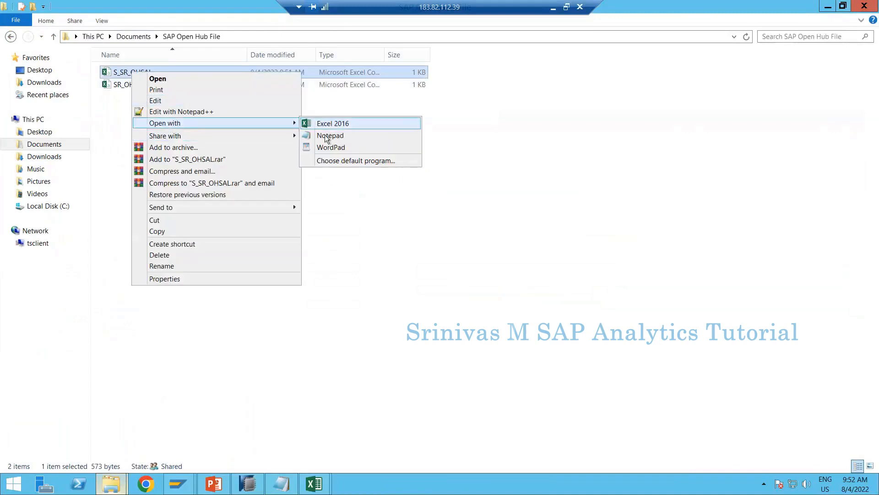
{"action": "left_click", "coordinate": [329, 135]}
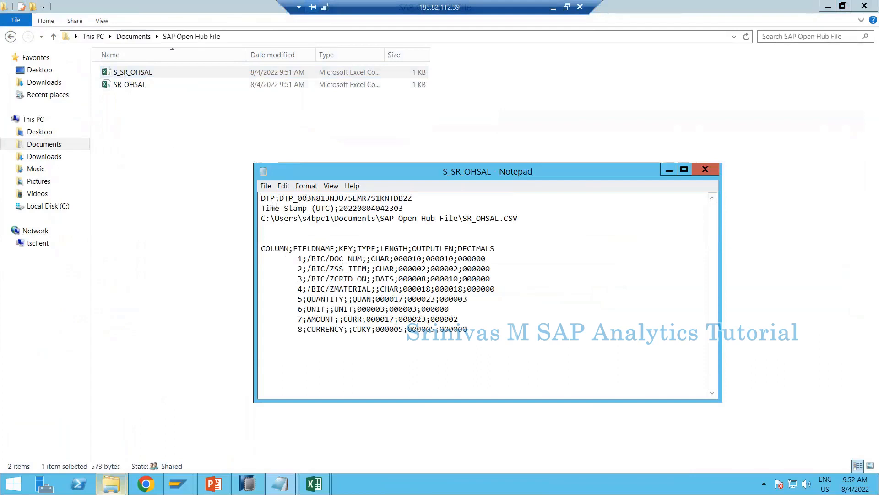
{"action": "left_click_drag", "start_coordinate": [335, 209], "coordinate": [415, 211]}
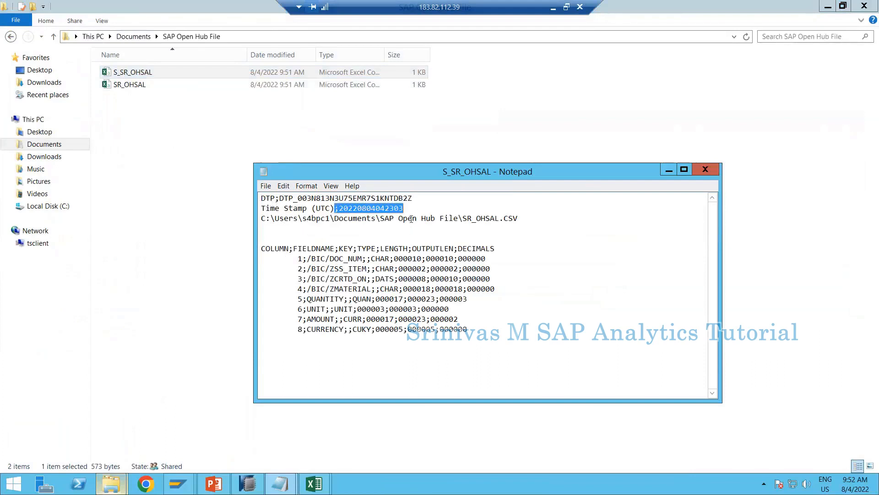
{"action": "left_click_drag", "start_coordinate": [321, 219], "coordinate": [501, 230]}
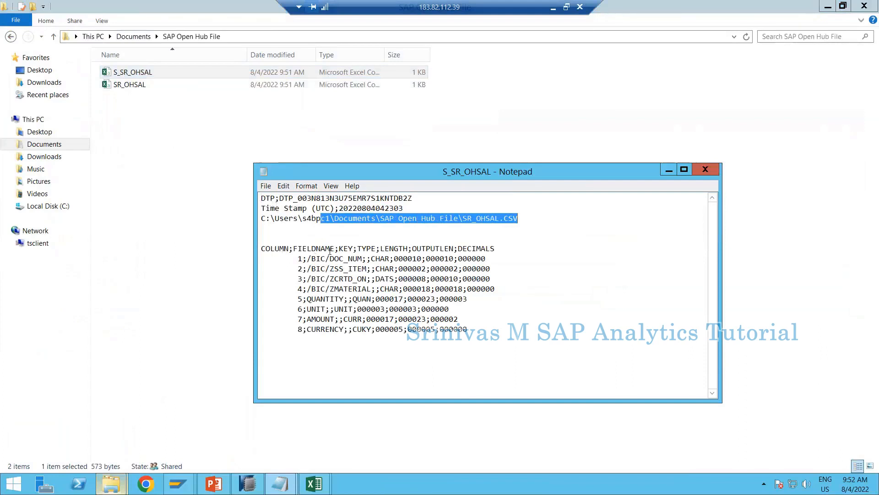
{"action": "left_click_drag", "start_coordinate": [275, 248], "coordinate": [496, 250]}
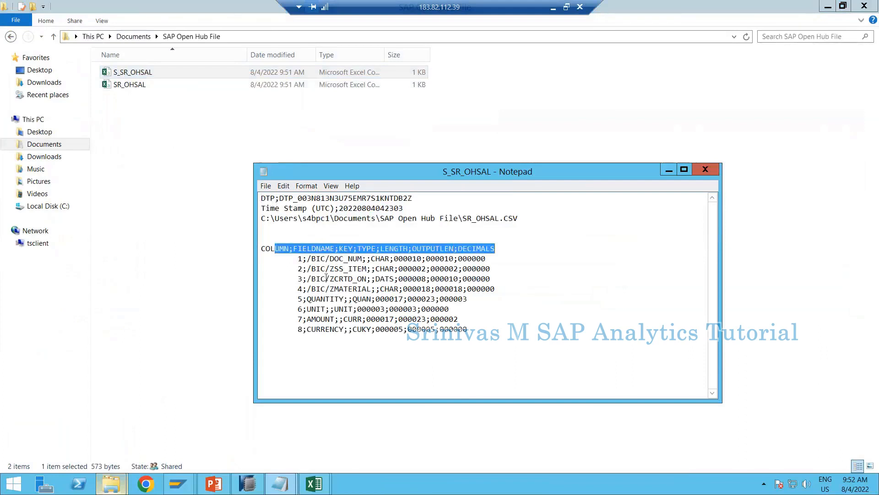
{"action": "left_click_drag", "start_coordinate": [321, 258], "coordinate": [467, 329]}
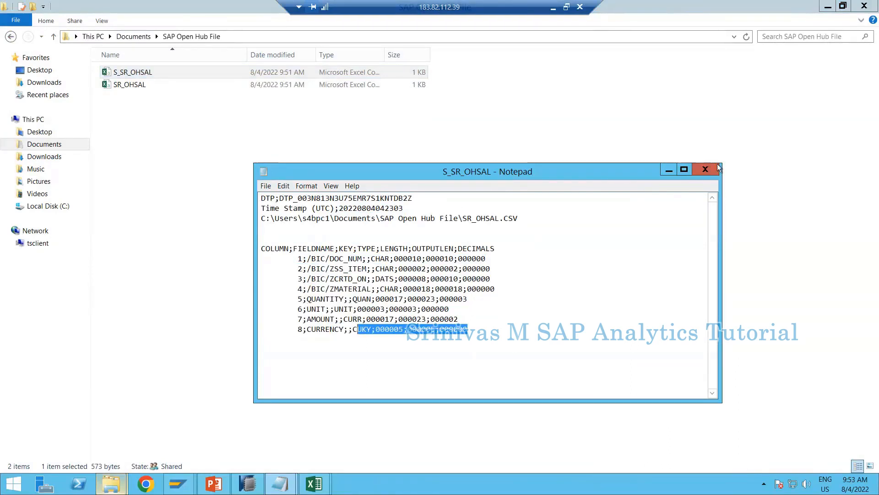
{"action": "left_click", "coordinate": [705, 169]}
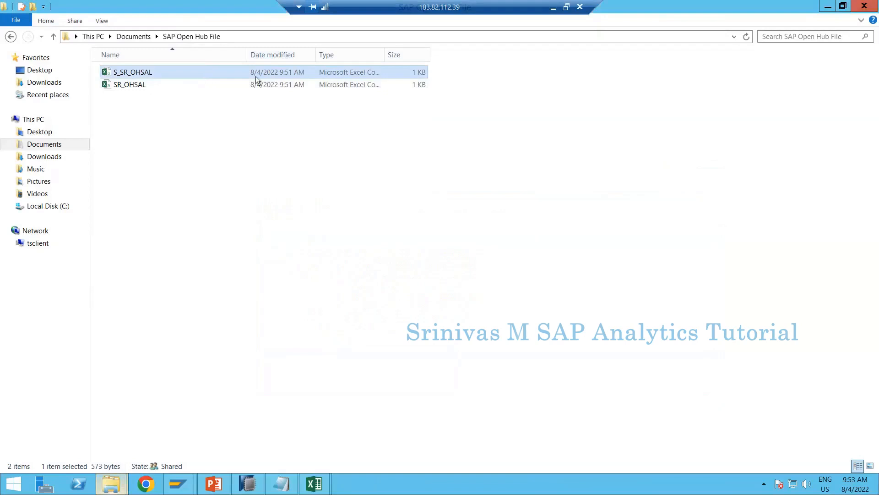
Open SR_OHSAL from the same folder in Notepad and examine the exported sales records
{"action": "right_click", "coordinate": [122, 85]}
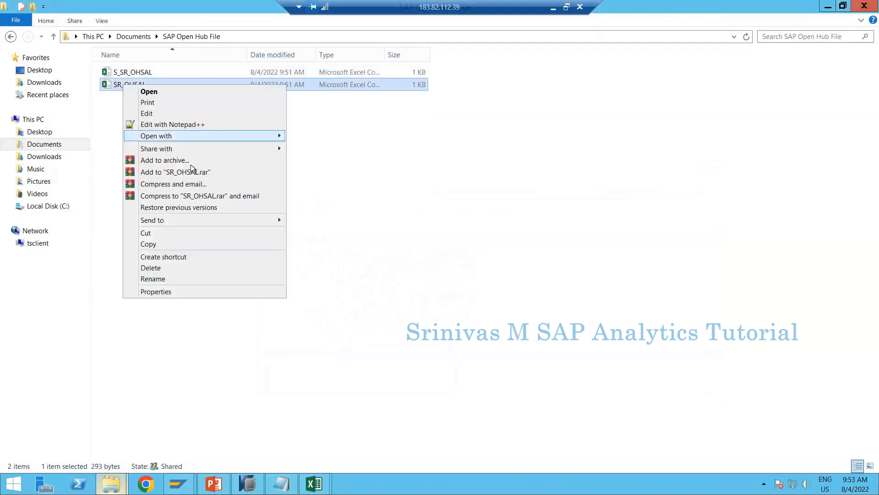
{"action": "mouse_move", "coordinate": [255, 135]}
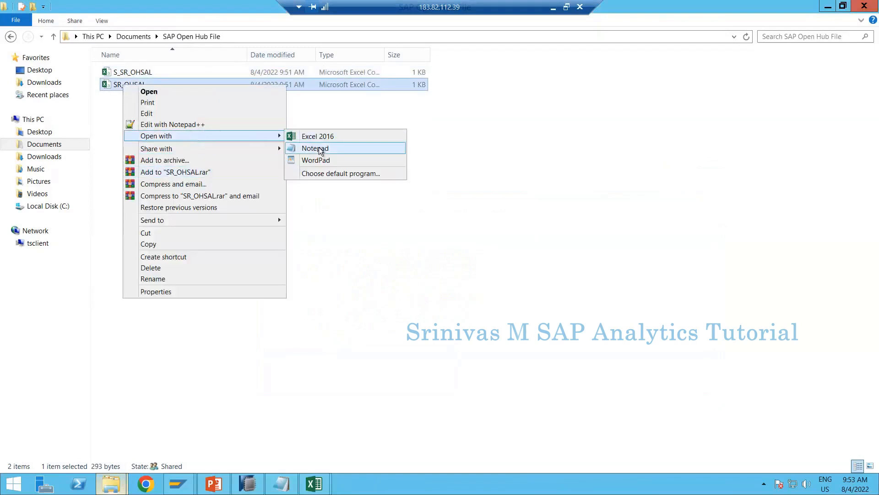
{"action": "left_click", "coordinate": [320, 150]}
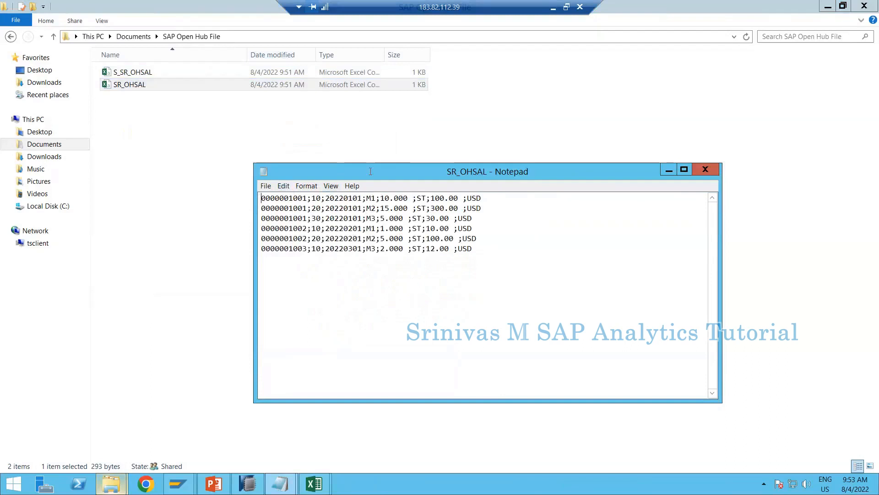
{"action": "left_click_drag", "start_coordinate": [375, 177], "coordinate": [403, 202]}
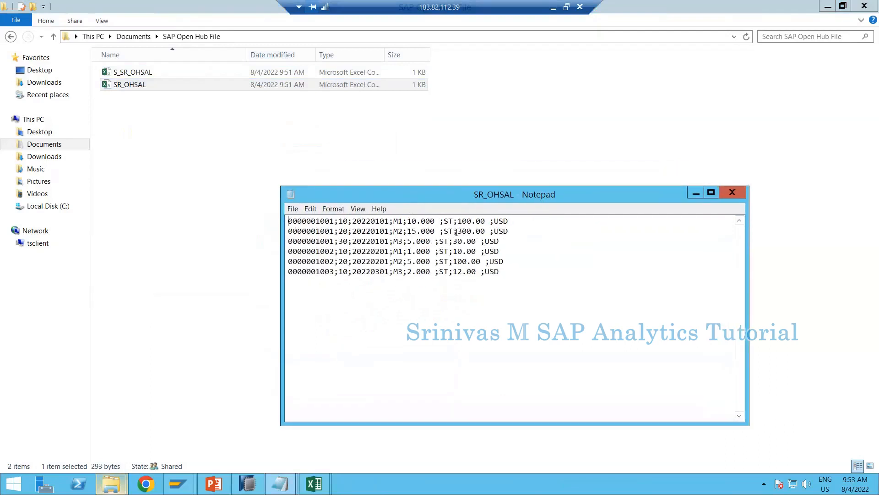
Reopen S_SR_OHSAL in Notepad and check the field order of the exported columns, closing the file when done
{"action": "left_click", "coordinate": [136, 73]}
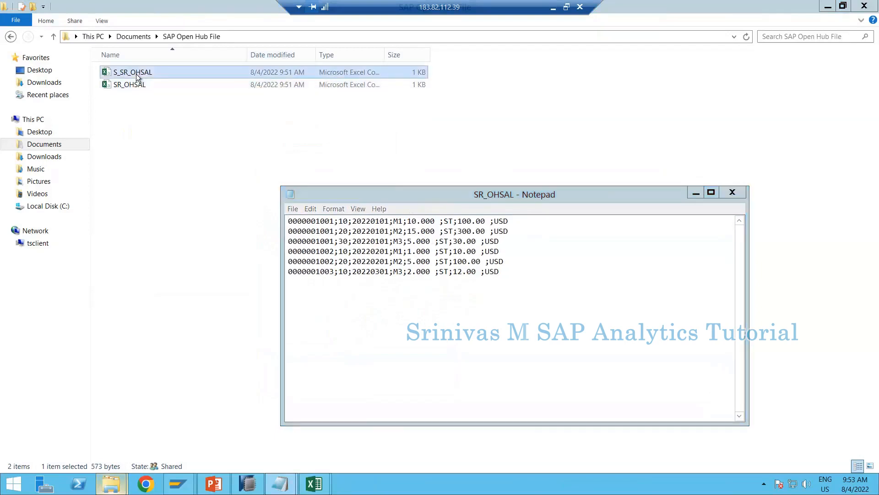
{"action": "right_click", "coordinate": [136, 73]}
{"action": "mouse_move", "coordinate": [197, 125]}
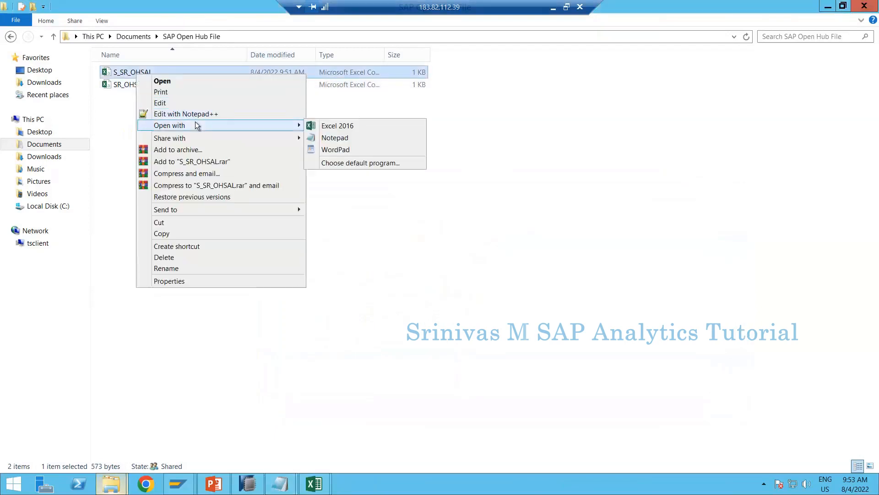
{"action": "left_click", "coordinate": [335, 138]}
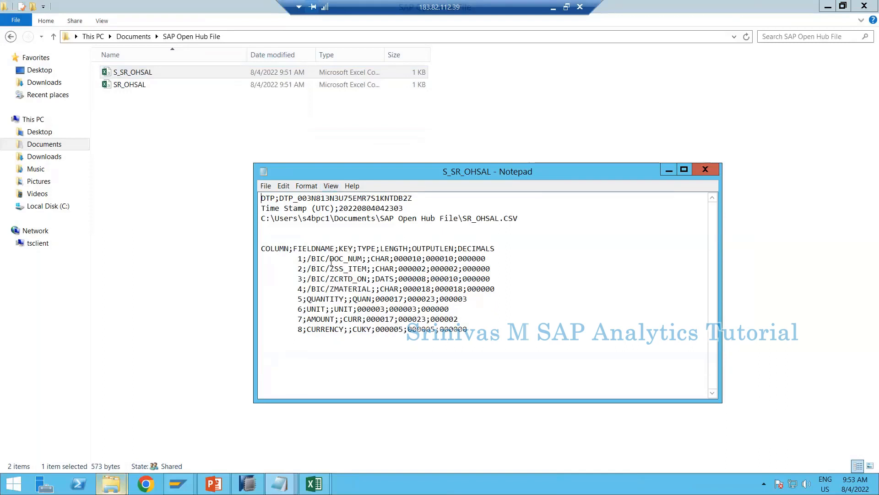
{"action": "left_click_drag", "start_coordinate": [311, 259], "coordinate": [335, 289]}
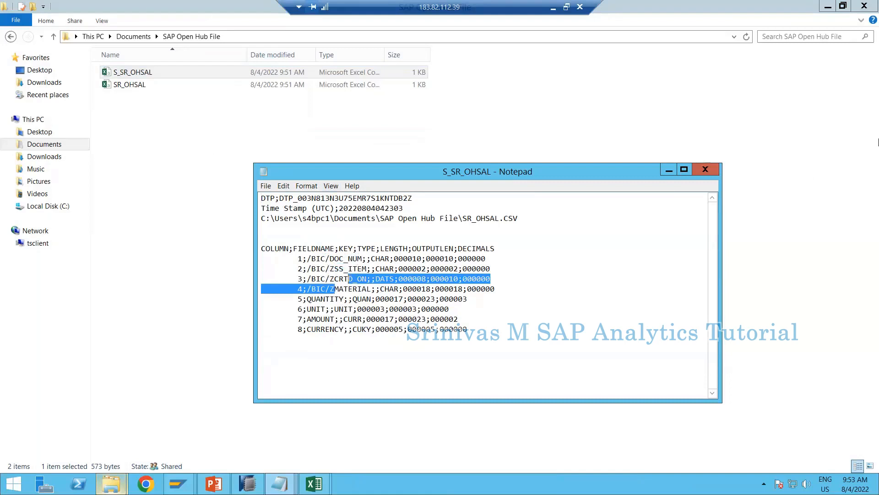
{"action": "left_click", "coordinate": [704, 170]}
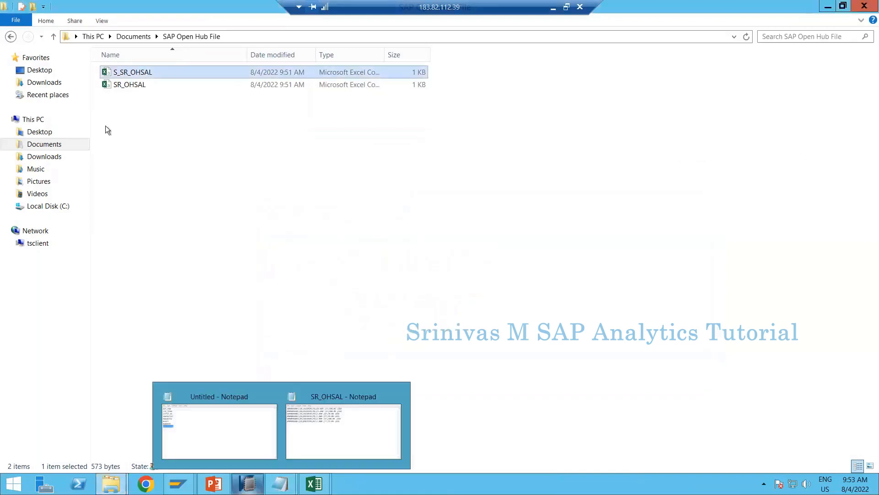
Switch to SAP HANA Studio and review the request's processing details and SR_OHSAL's destination type and file location options
{"action": "left_click", "coordinate": [247, 483]}
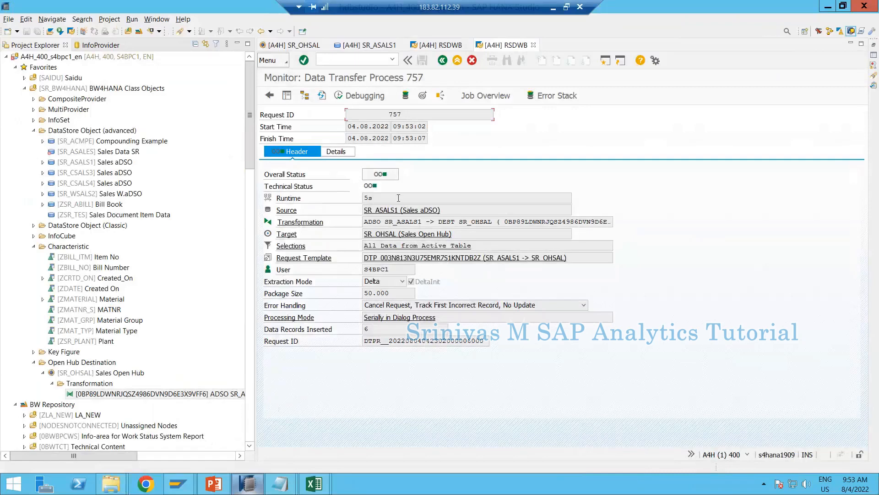
{"action": "left_click", "coordinate": [338, 151]}
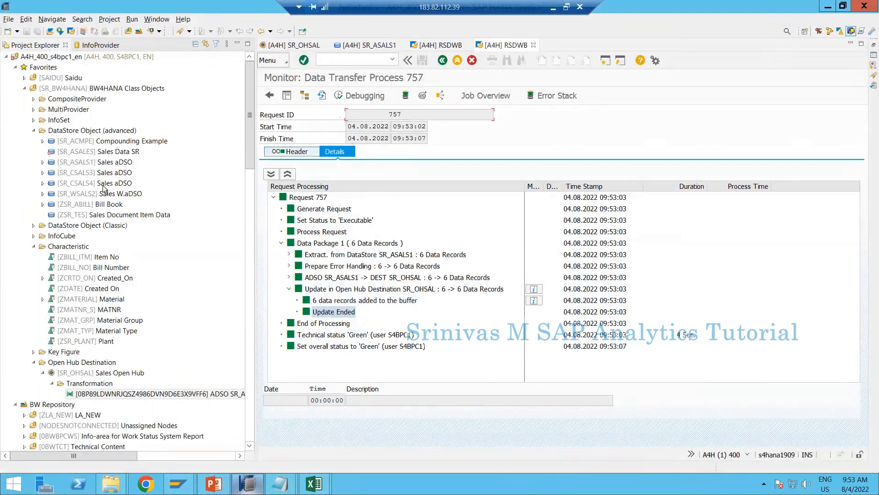
{"action": "double_click", "coordinate": [86, 372]}
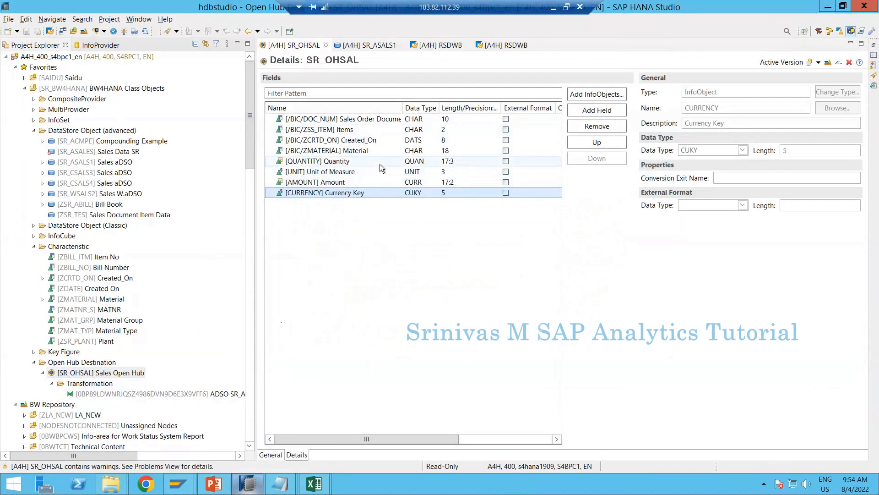
{"action": "left_click", "coordinate": [271, 455]}
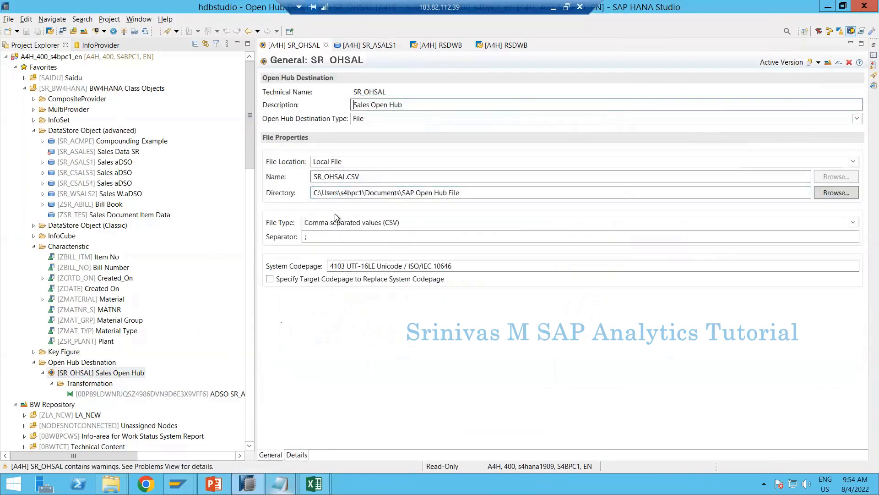
{"action": "left_click", "coordinate": [382, 118]}
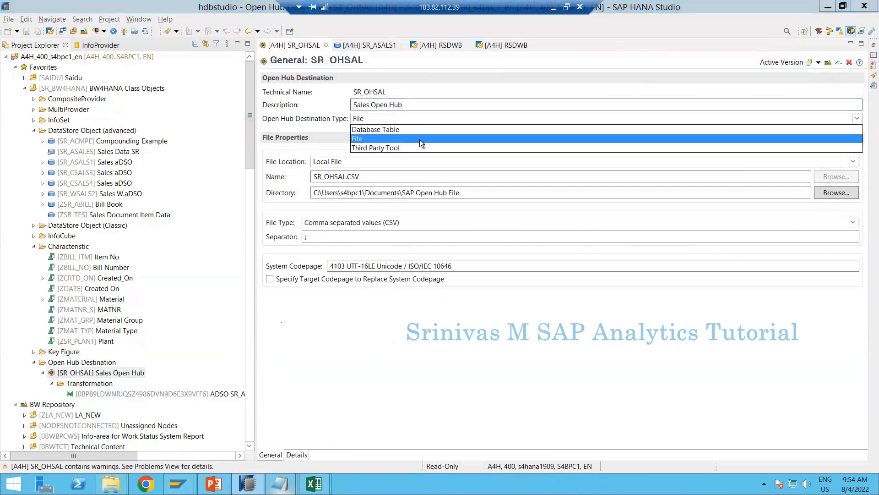
{"action": "left_click", "coordinate": [340, 161]}
{"action": "left_click", "coordinate": [340, 161]}
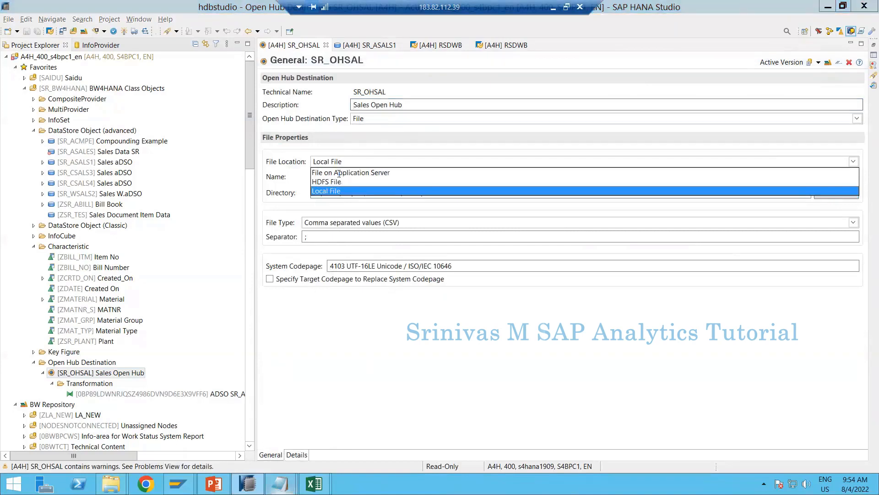
{"action": "left_click", "coordinate": [255, 292]}
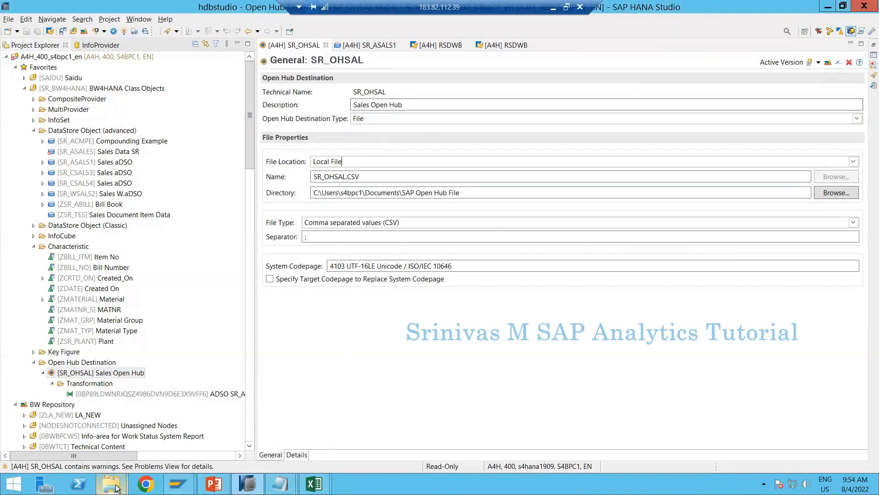
Return to the SAP Open Hub File folder in File Explorer and go up to Documents
{"action": "mouse_move", "coordinate": [112, 484]}
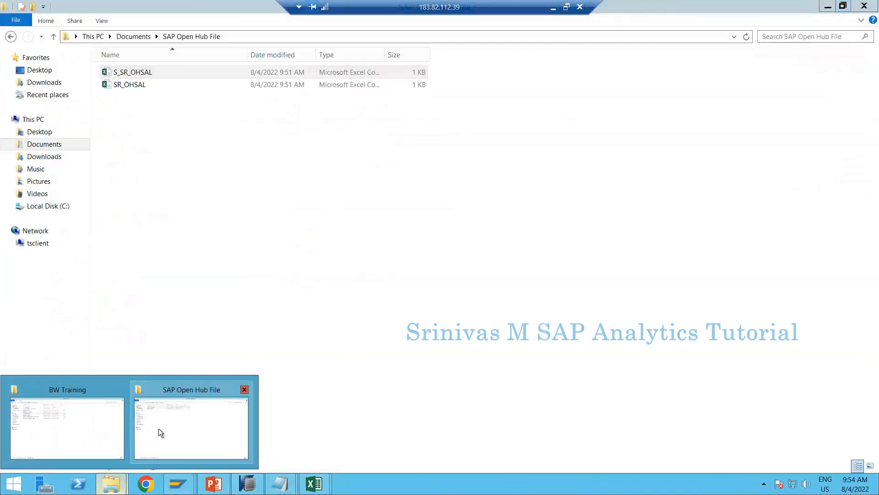
{"action": "left_click", "coordinate": [158, 428]}
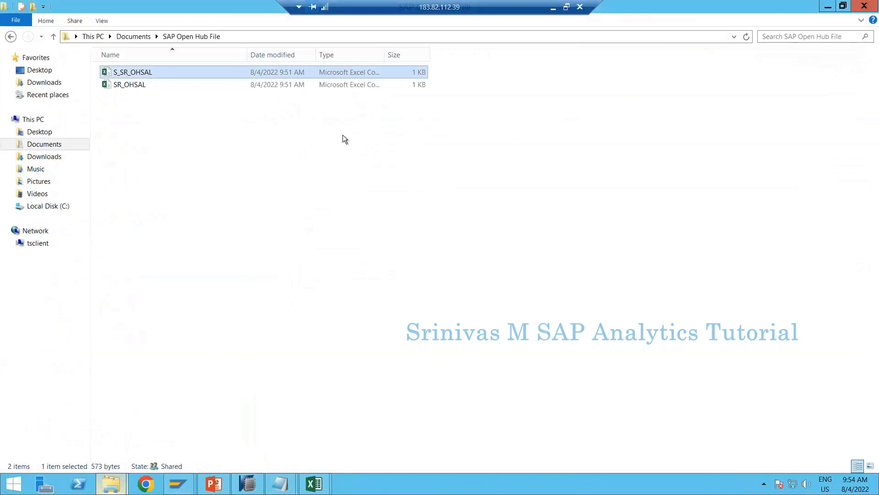
{"action": "left_click", "coordinate": [139, 37]}
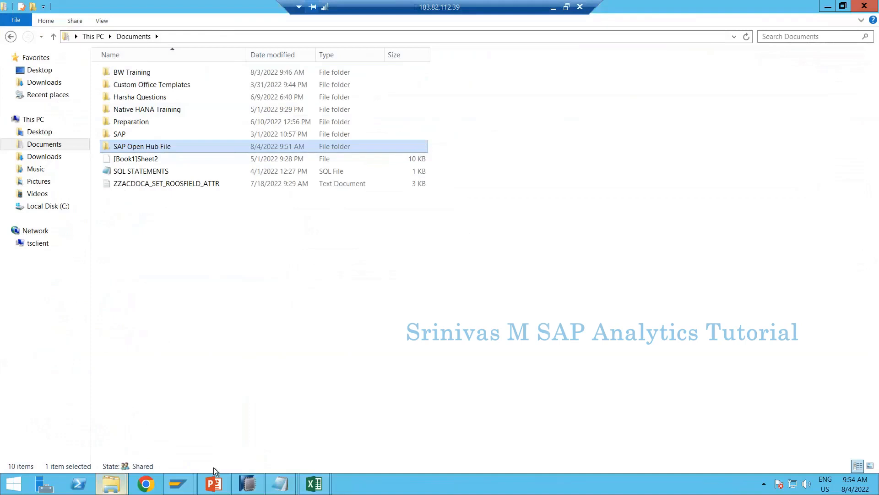
Switch to the SAP GUI data browser for table /BIC/ASR_ASALS12 and enter /o in the command field
{"action": "mouse_move", "coordinate": [177, 483]}
{"action": "left_click", "coordinate": [207, 421]}
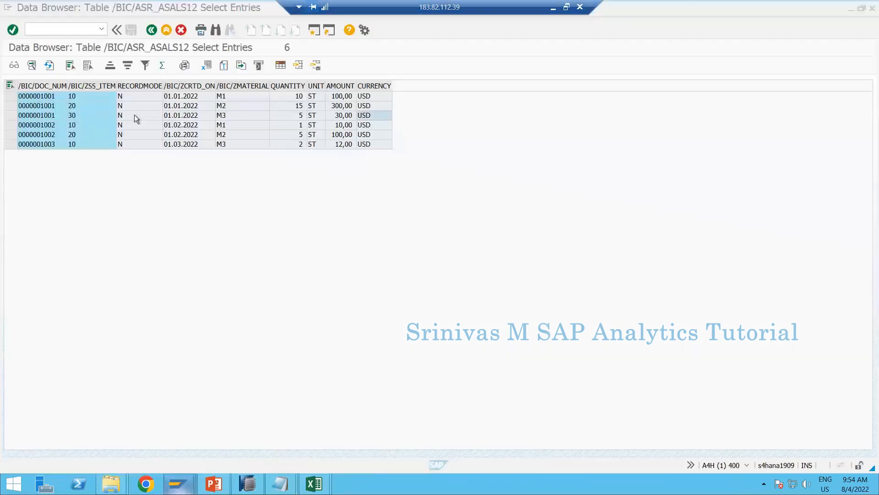
{"action": "left_click", "coordinate": [66, 34]}
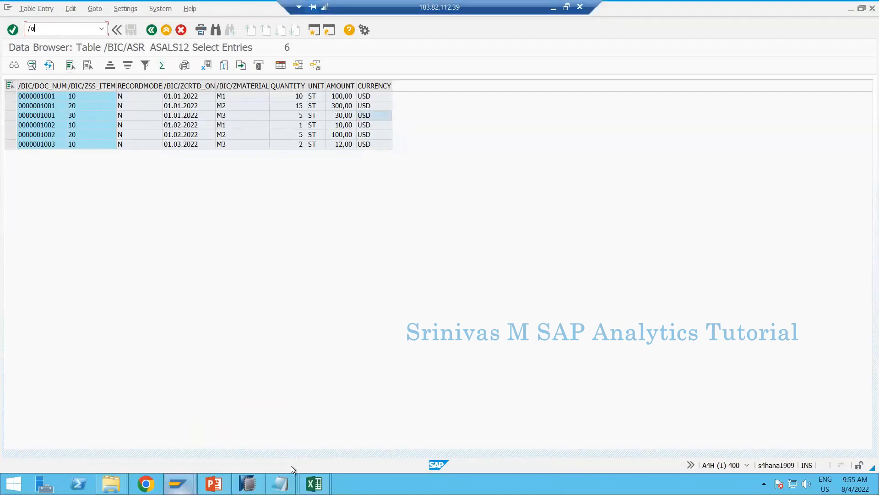
Switch to the Excel workbook and enter AL in cell I14
{"action": "mouse_move", "coordinate": [314, 483]}
{"action": "left_click", "coordinate": [339, 446]}
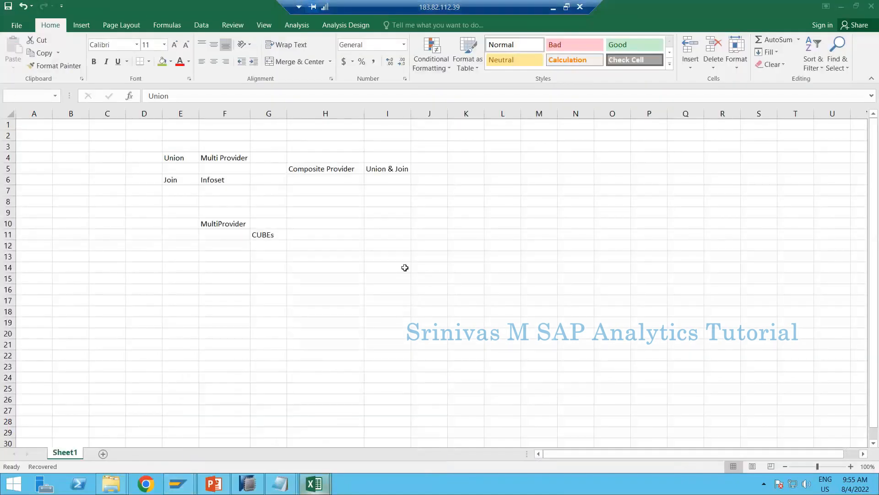
{"action": "type", "text": "AL"}
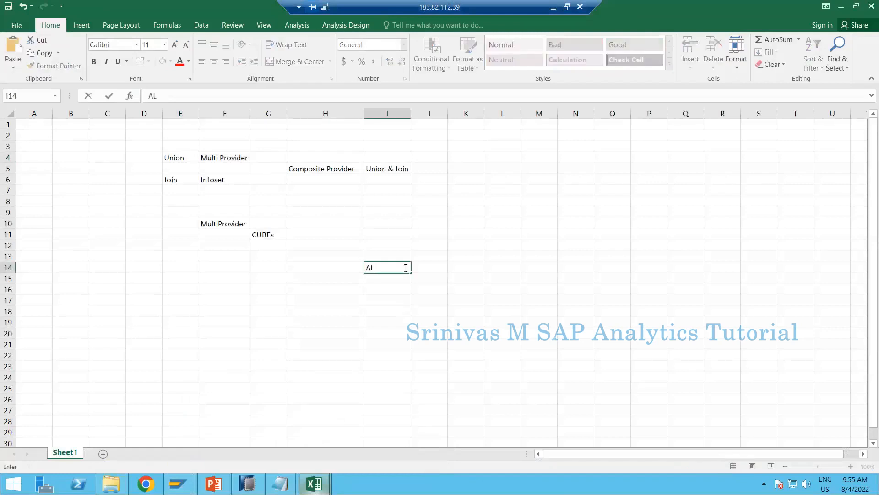
{"action": "key", "text": "Return"}
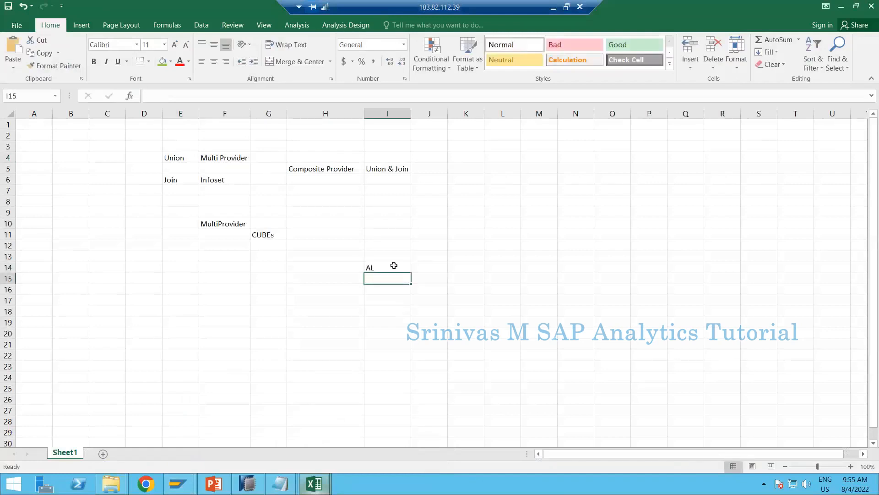
Complete the entry in cell I14 of the workbook as AL11 and zoom in on it
{"action": "left_click", "coordinate": [394, 266]}
{"action": "double_click", "coordinate": [395, 265]}
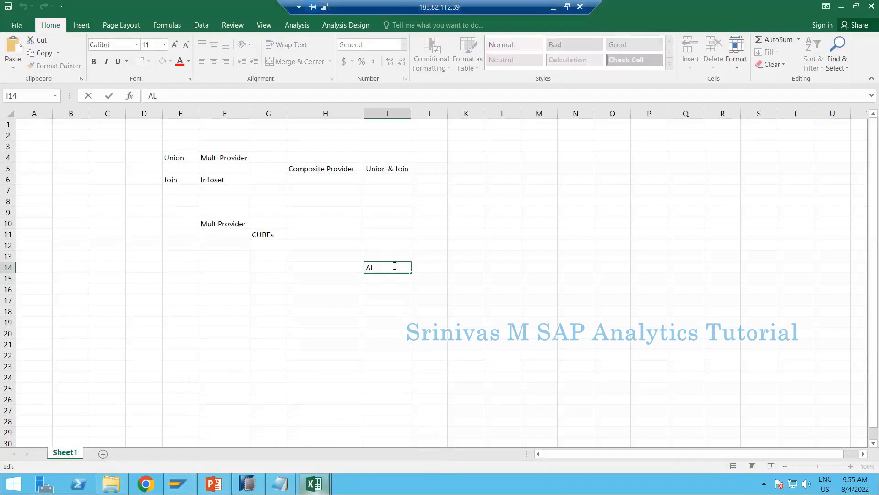
{"action": "type", "text": "11"}
{"action": "key", "text": "Return"}
{"action": "key", "text": "alt+Tab"}
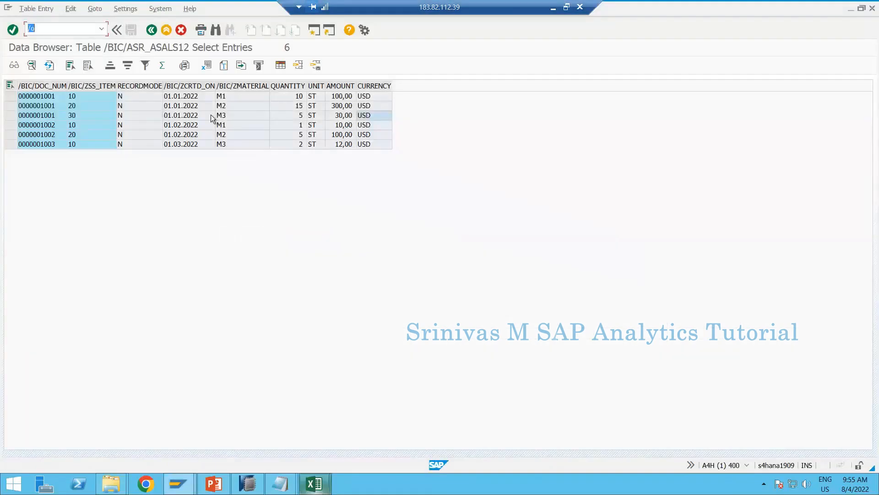
{"action": "key", "text": "alt+Tab"}
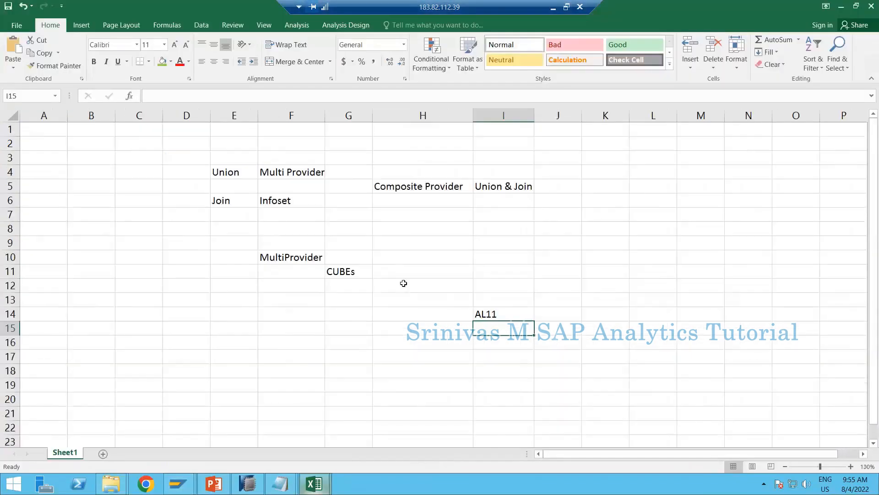
{"action": "scroll", "coordinate": [404, 283], "scroll_direction": "up", "scroll_amount": 2}
{"action": "key", "text": "Up"}
Switch to the SAP GUI data browser and open transaction AL11 in a new session with /oal11
{"action": "key", "text": "alt+Tab"}
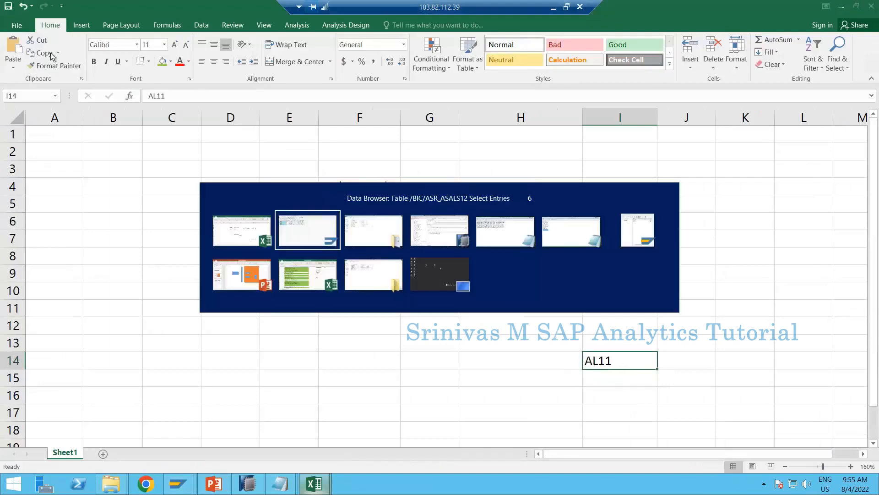
{"action": "left_click", "coordinate": [59, 27]}
{"action": "type", "text": "/o"}
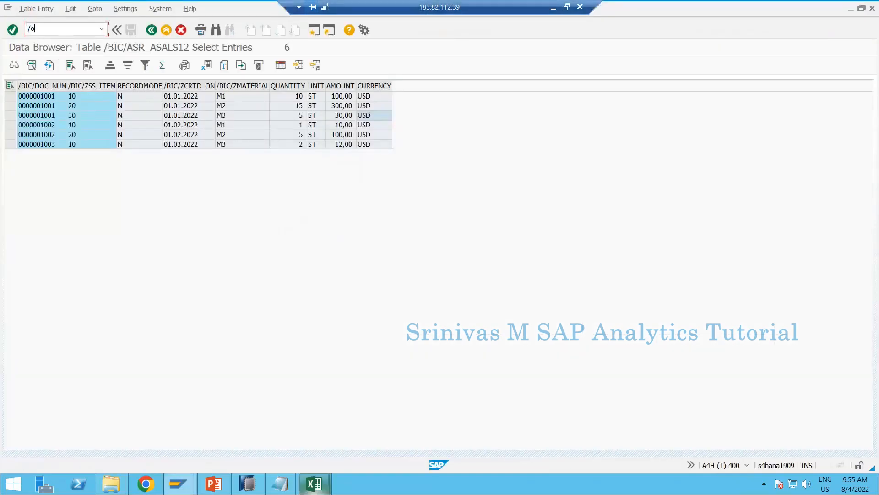
{"action": "type", "text": "al11"}
{"action": "key", "text": "Return"}
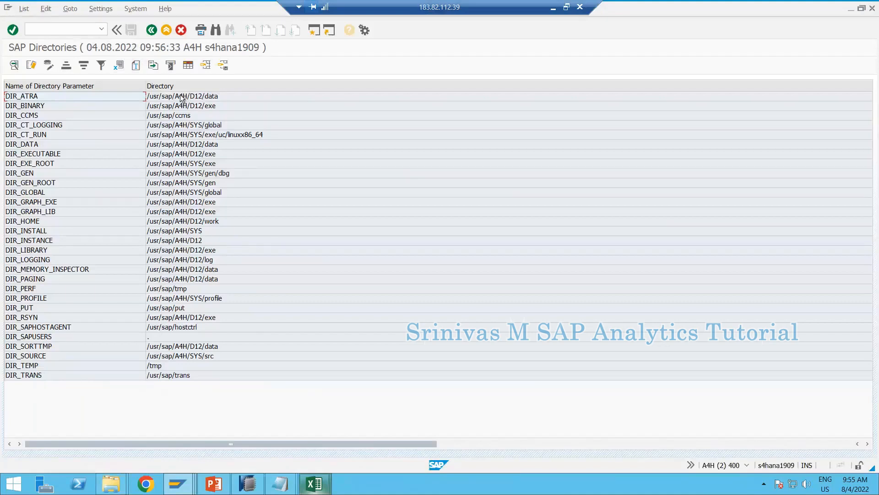
Examine the directory parameters and their server paths in the SAP Directories list, including DIR_TRANS, DIR_MEMORY_INSPECTOR, DIR_CT_RUN and DIR_LIBRARY
{"action": "scroll", "coordinate": [187, 259], "scroll_direction": "right", "scroll_amount": 5}
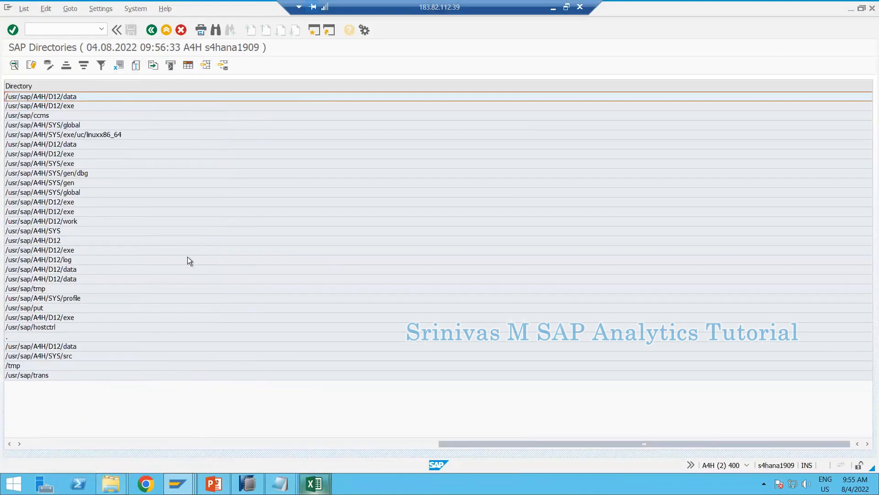
{"action": "scroll", "coordinate": [188, 259], "scroll_direction": "left", "scroll_amount": 5}
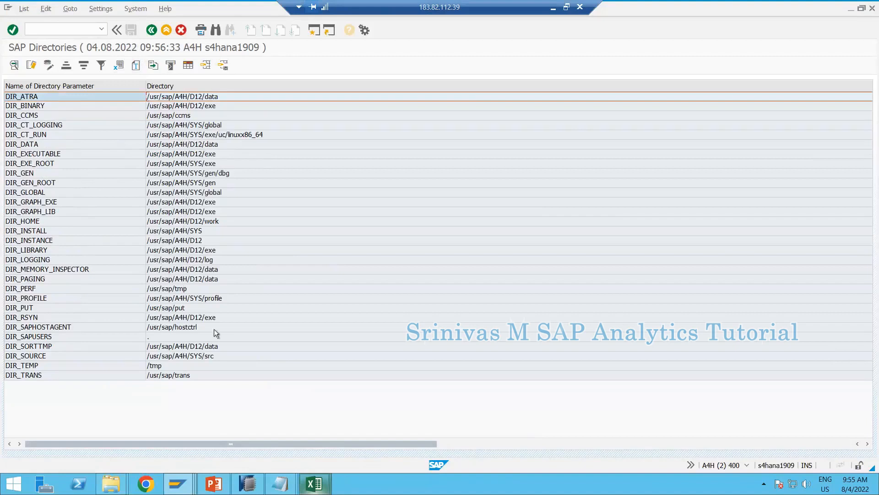
{"action": "left_click", "coordinate": [182, 375]}
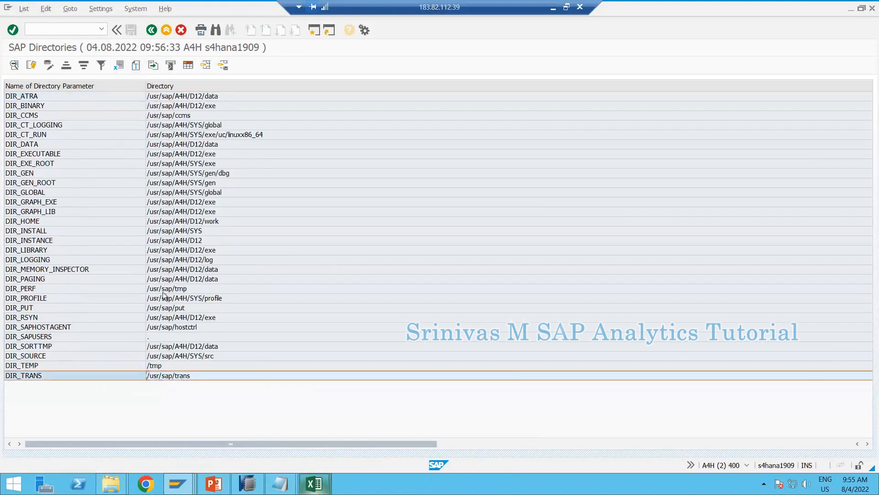
{"action": "left_click", "coordinate": [214, 268]}
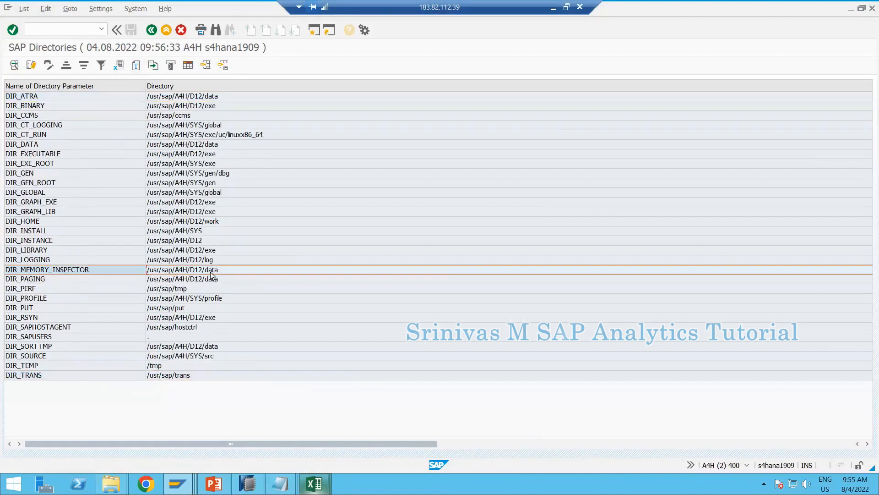
{"action": "left_click", "coordinate": [210, 136]}
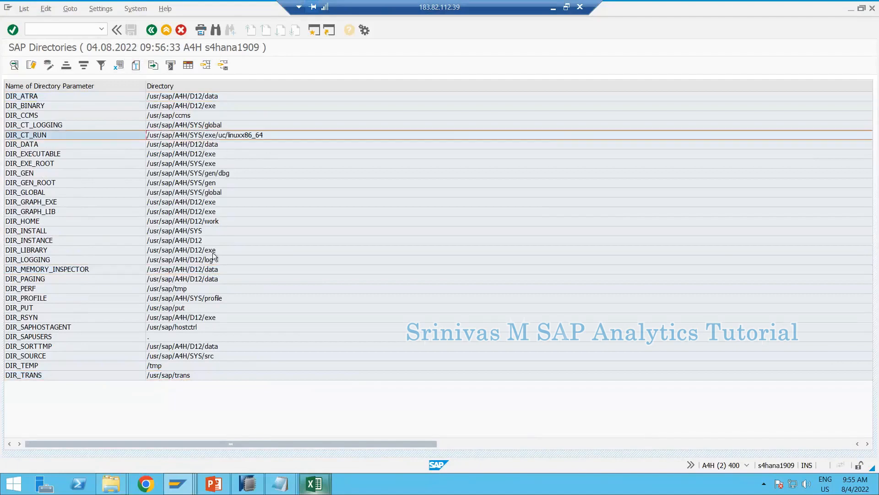
{"action": "scroll", "coordinate": [213, 255], "scroll_direction": "right", "scroll_amount": 1}
{"action": "scroll", "coordinate": [181, 305], "scroll_direction": "left", "scroll_amount": 1}
{"action": "left_click", "coordinate": [194, 251]}
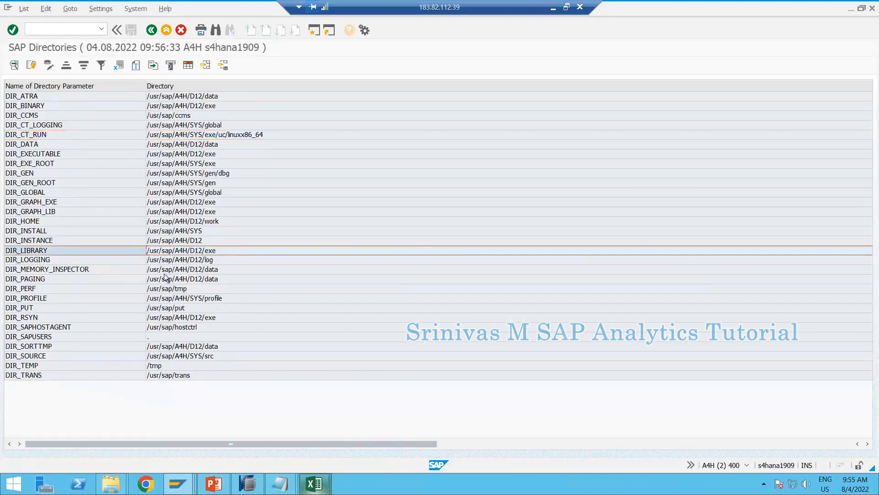
{"action": "scroll", "coordinate": [204, 252], "scroll_direction": "right", "scroll_amount": 1}
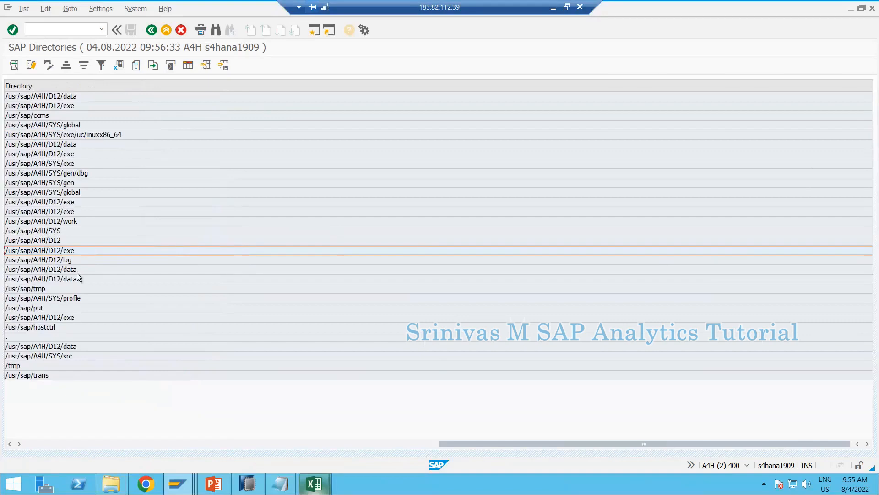
{"action": "left_click", "coordinate": [68, 442]}
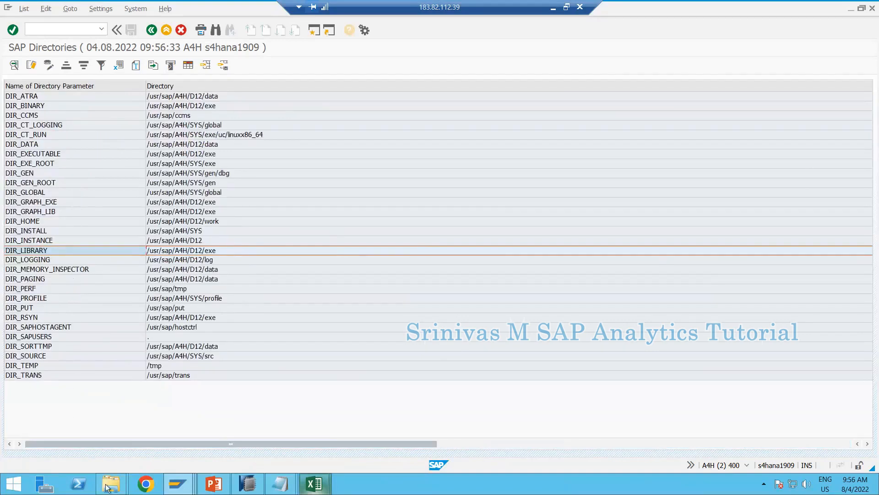
Switch to File Explorer and review the sharing options of the BW Training folder in Documents without changing them
{"action": "mouse_move", "coordinate": [107, 487]}
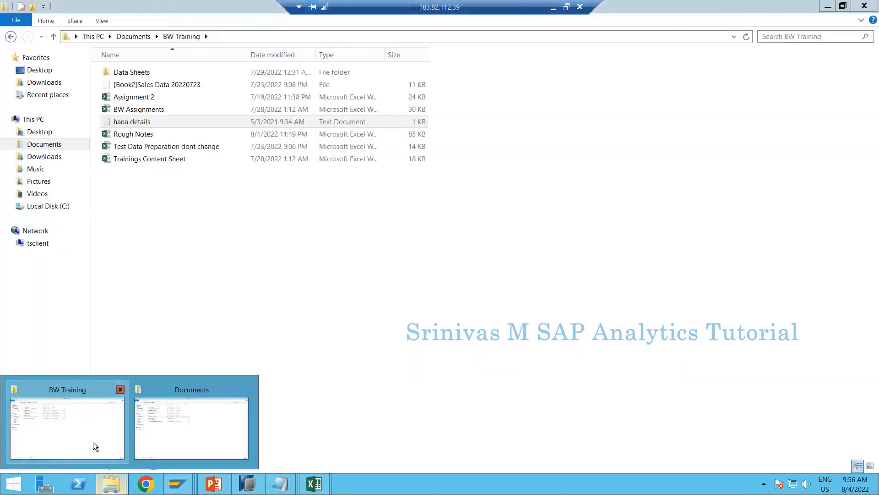
{"action": "left_click", "coordinate": [92, 442]}
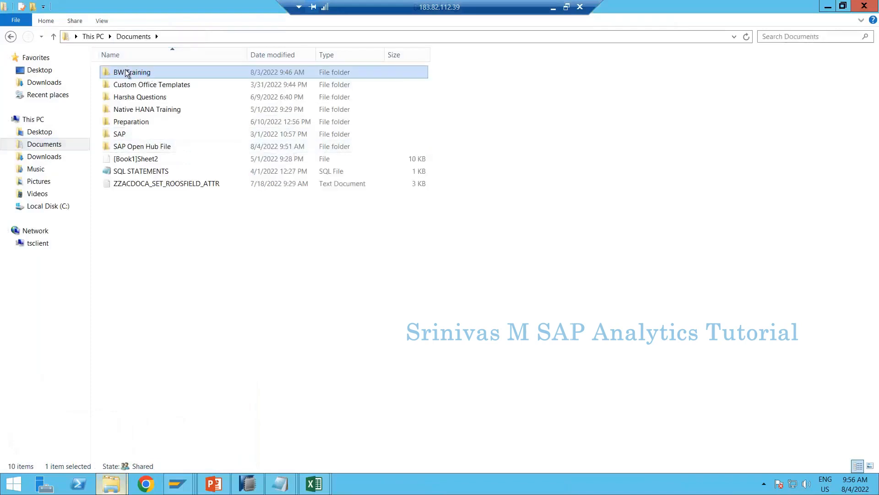
{"action": "right_click", "coordinate": [127, 73]}
{"action": "mouse_move", "coordinate": [213, 104]}
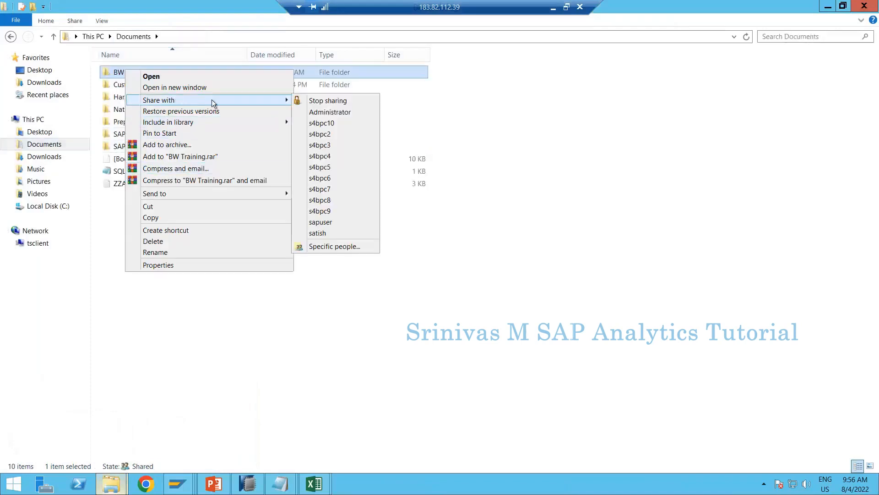
{"action": "left_click", "coordinate": [325, 334]}
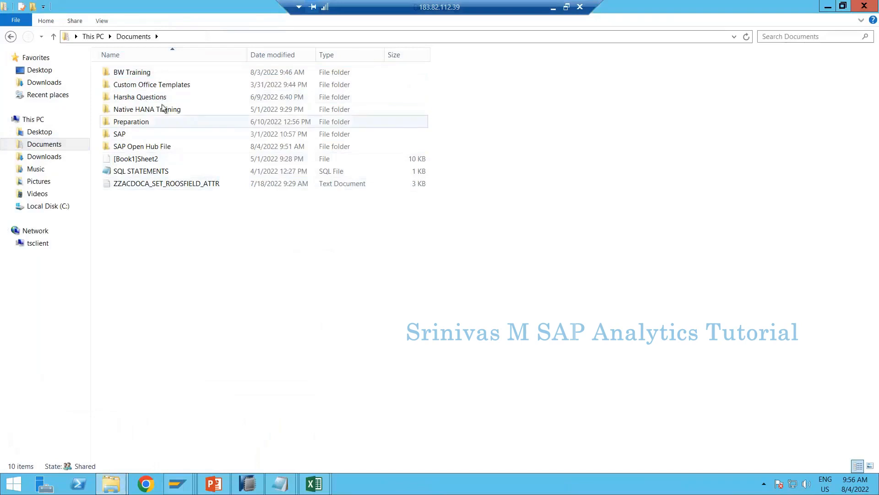
{"action": "left_click", "coordinate": [136, 73]}
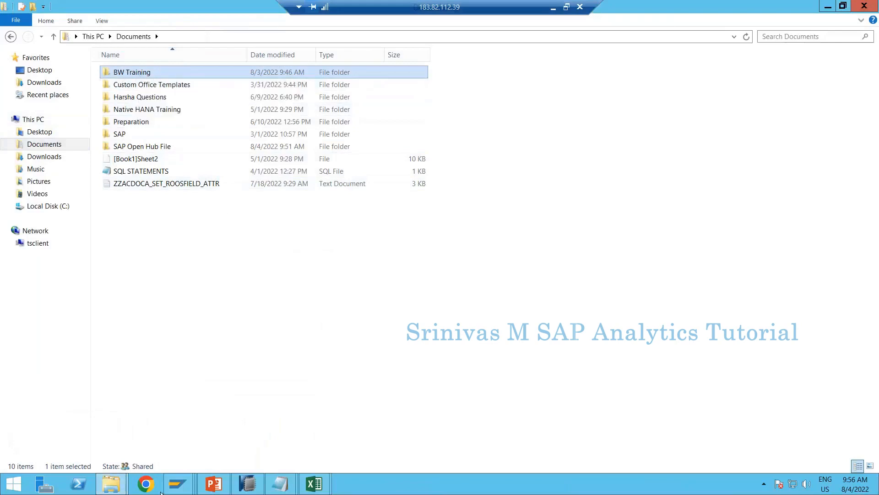
Switch back to the SAP Directories list and review the paths of entries such as DIR_HOME, DIR_SOURCE, DIR_PAGING and DIR_DATA
{"action": "mouse_move", "coordinate": [178, 484]}
{"action": "left_click", "coordinate": [293, 432]}
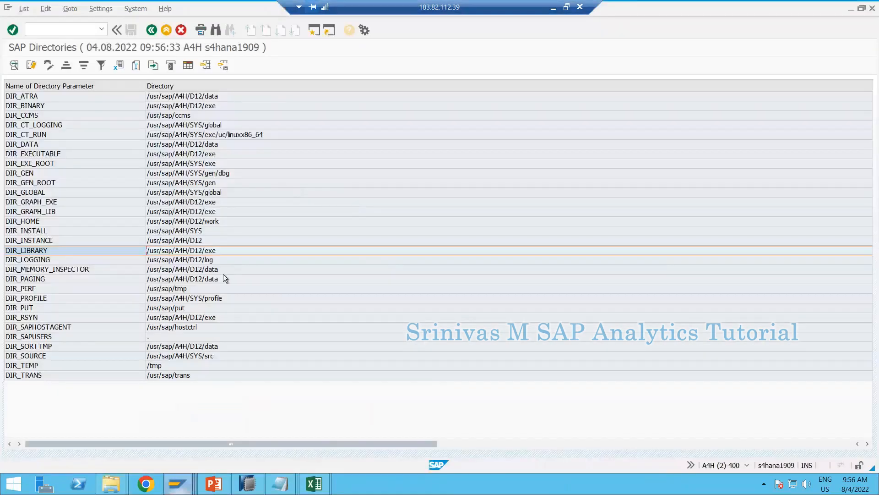
{"action": "left_click", "coordinate": [223, 224]}
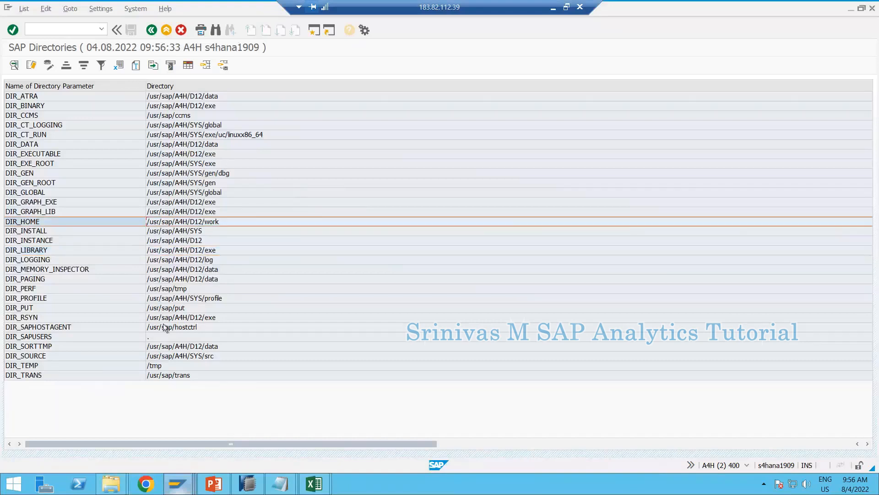
{"action": "left_click", "coordinate": [199, 360]}
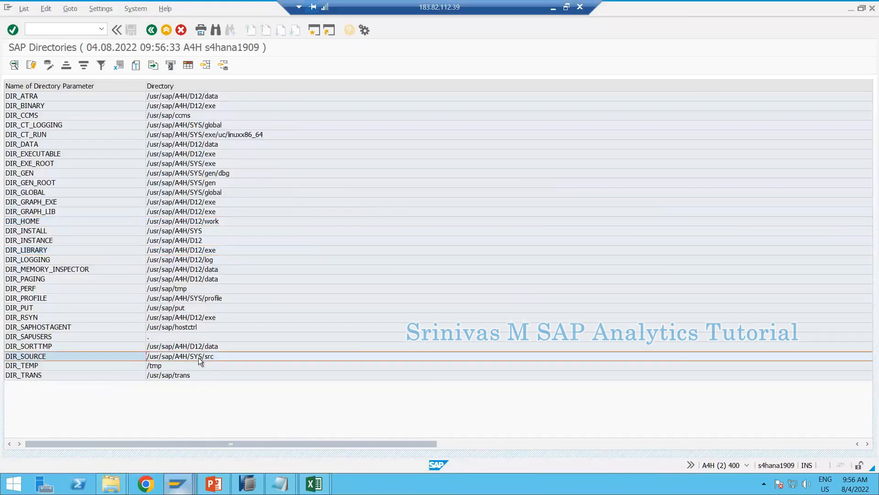
{"action": "left_click", "coordinate": [202, 278]}
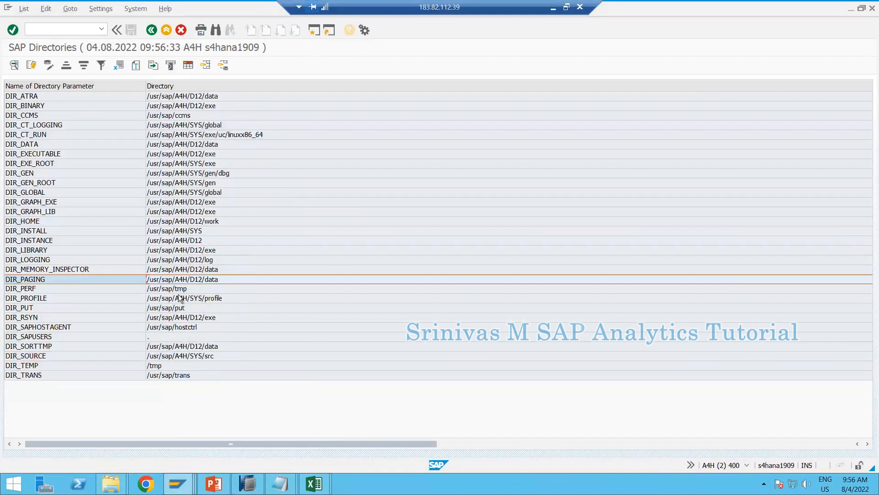
{"action": "left_click", "coordinate": [198, 144]}
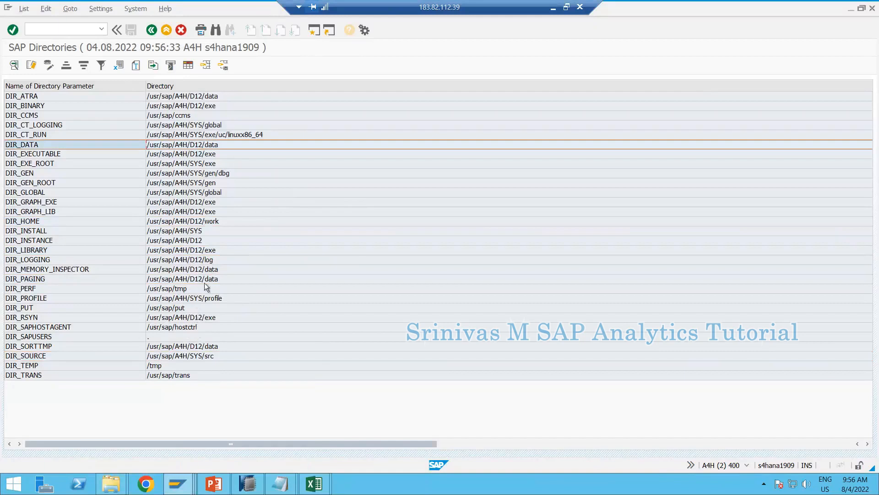
{"action": "left_click", "coordinate": [218, 268]}
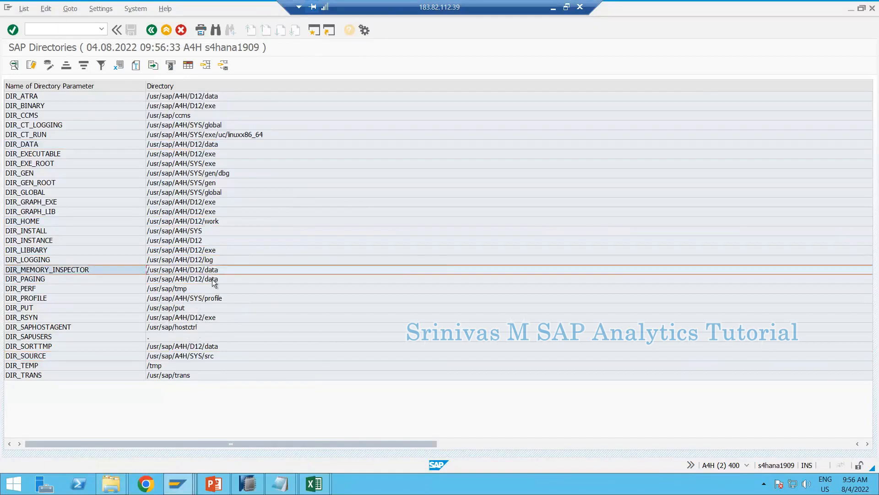
{"action": "left_click", "coordinate": [213, 280]}
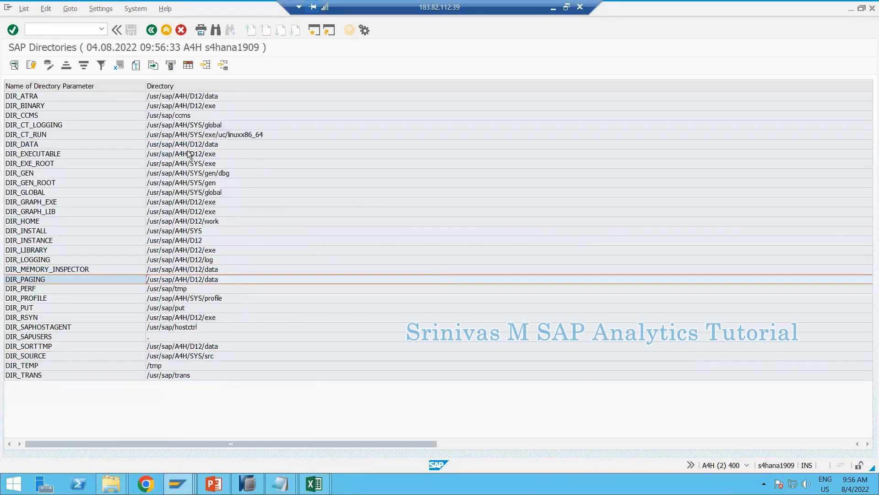
{"action": "left_click", "coordinate": [213, 145]}
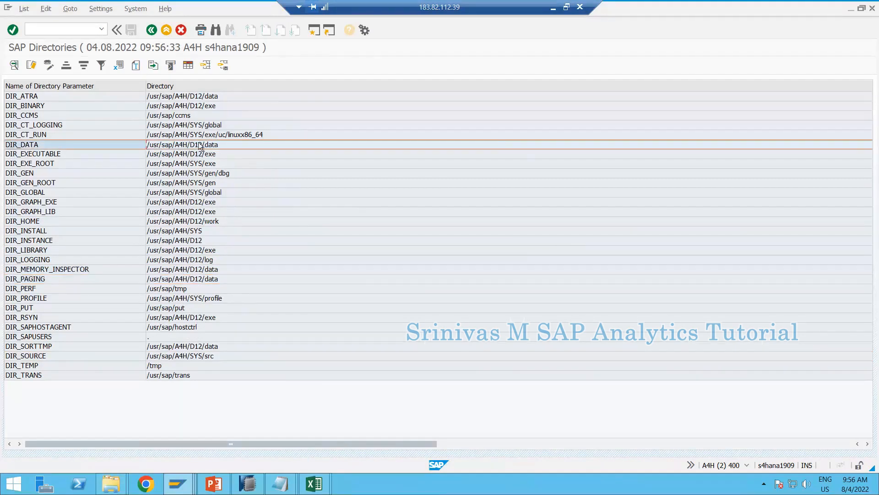
View the files stored in the DIR_DATA, DIR_SORTTMP and DIR_TEMP directories, returning to the SAP Directories list after each
{"action": "double_click", "coordinate": [199, 145]}
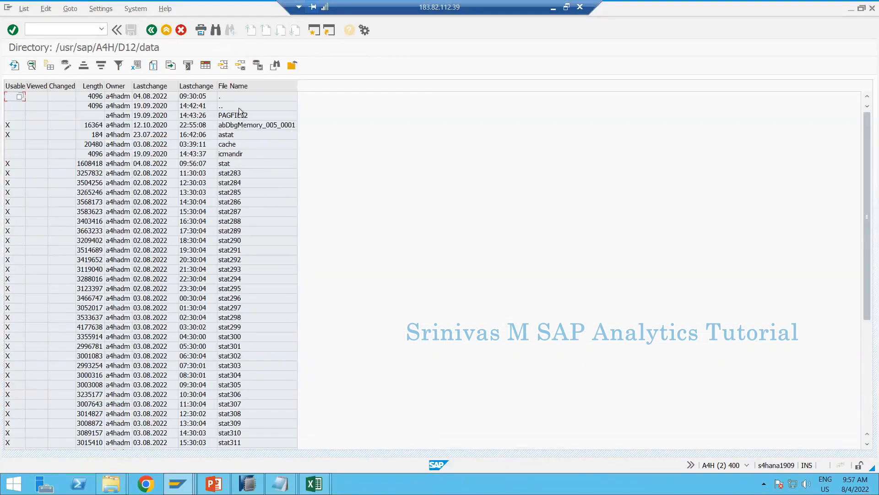
{"action": "key", "text": "F3"}
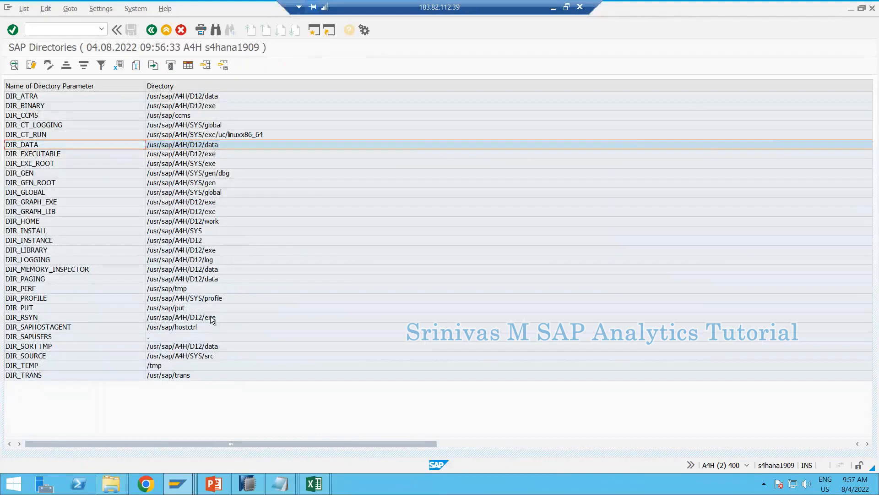
{"action": "double_click", "coordinate": [212, 349]}
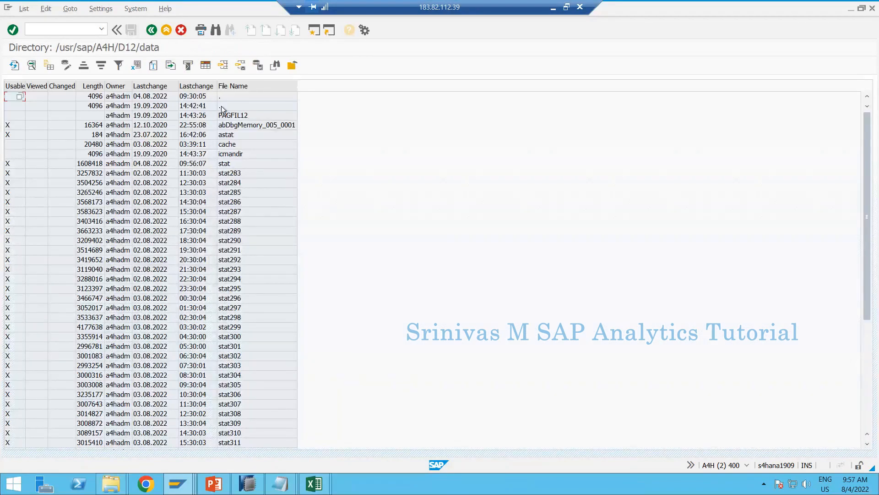
{"action": "key", "text": "F3"}
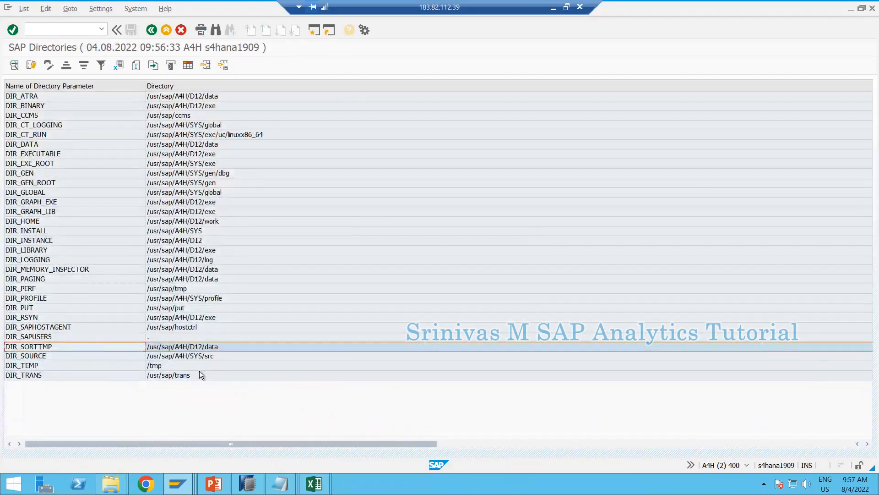
{"action": "double_click", "coordinate": [199, 367]}
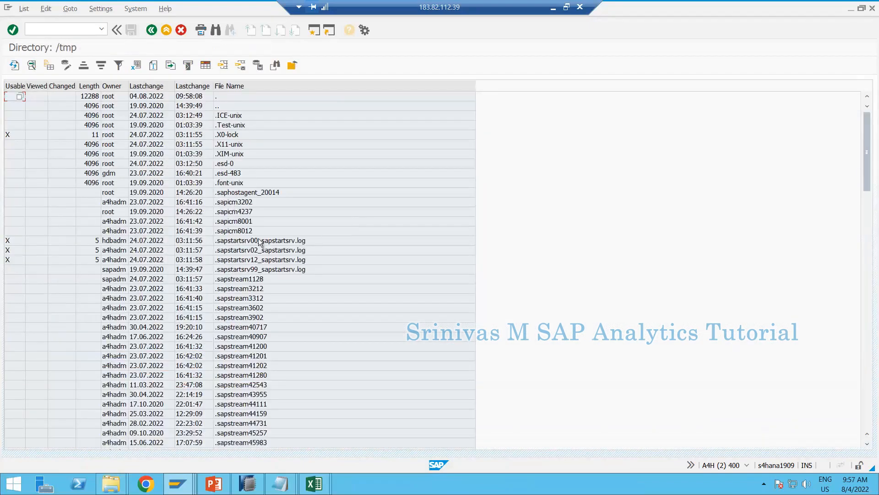
{"action": "double_click", "coordinate": [243, 105]}
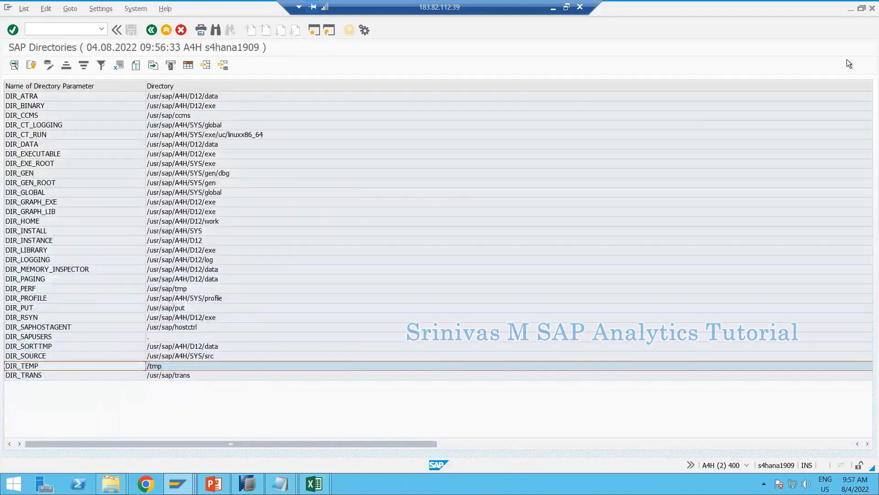
{"action": "left_click", "coordinate": [274, 172]}
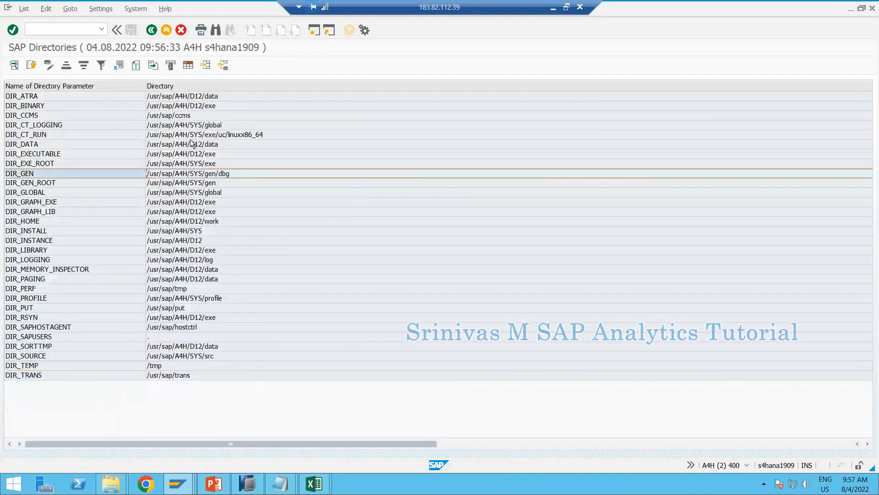
{"action": "left_click", "coordinate": [221, 135]}
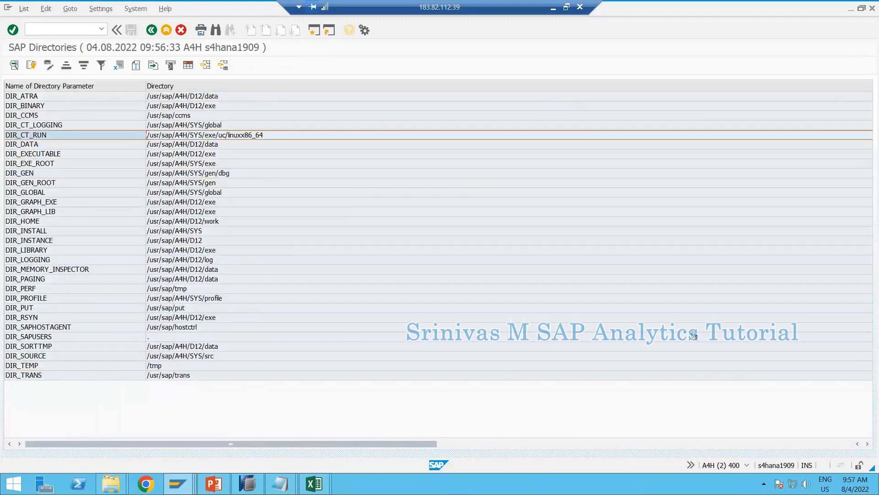
View the files stored in the DIR_TRANS directory and return to the SAP Directories list
{"action": "scroll", "coordinate": [694, 334], "scroll_direction": "right", "scroll_amount": 3}
{"action": "scroll", "coordinate": [537, 322], "scroll_direction": "left", "scroll_amount": 3}
{"action": "double_click", "coordinate": [198, 373]}
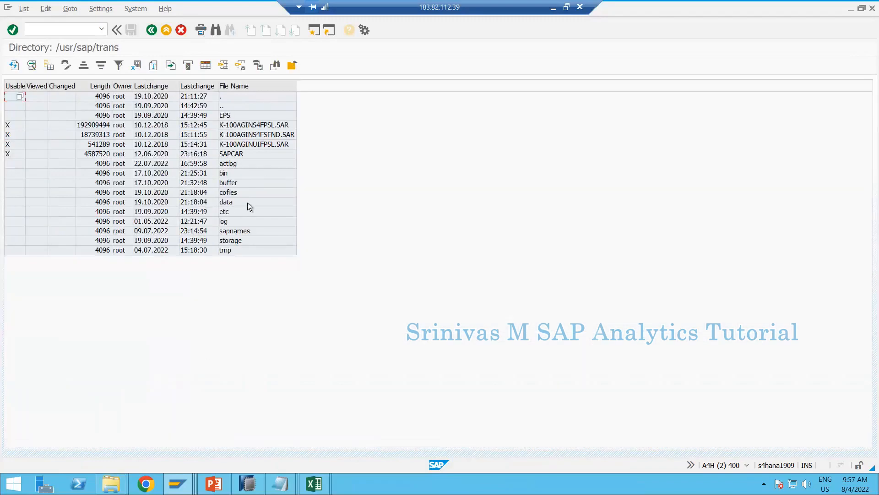
{"action": "double_click", "coordinate": [247, 104]}
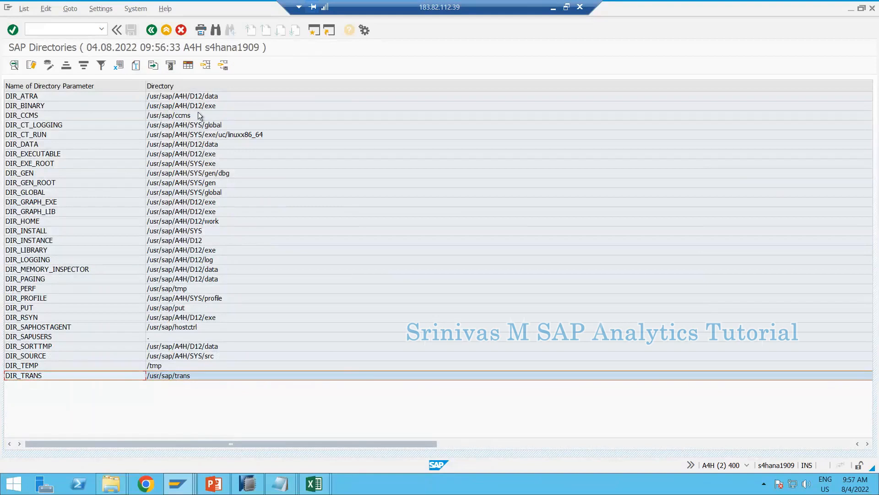
Open the DIR_GLOBAL directory, review its files, try to open the ABAPPROT entry, and return to the SAP Directories list
{"action": "left_click", "coordinate": [227, 96]}
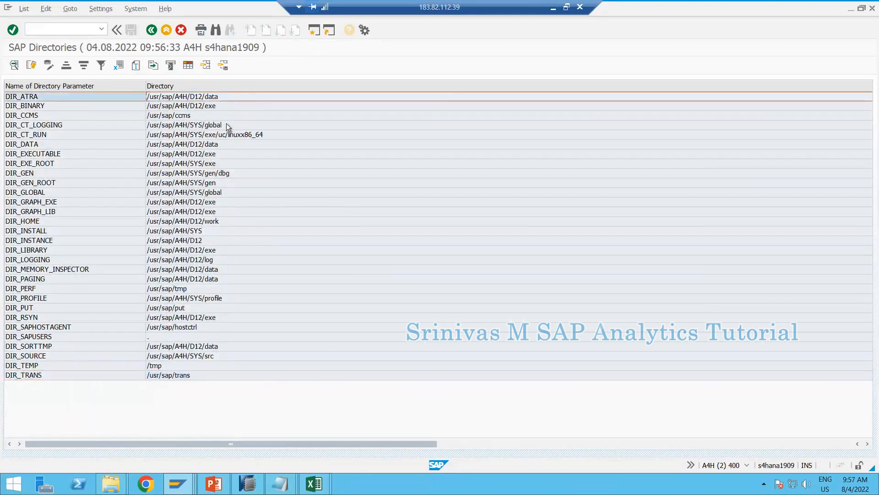
{"action": "left_click", "coordinate": [204, 194]}
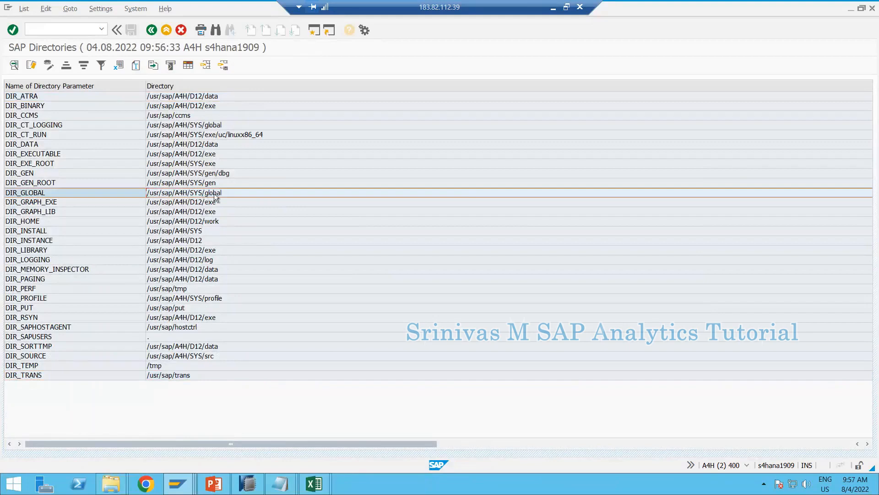
{"action": "double_click", "coordinate": [214, 195]}
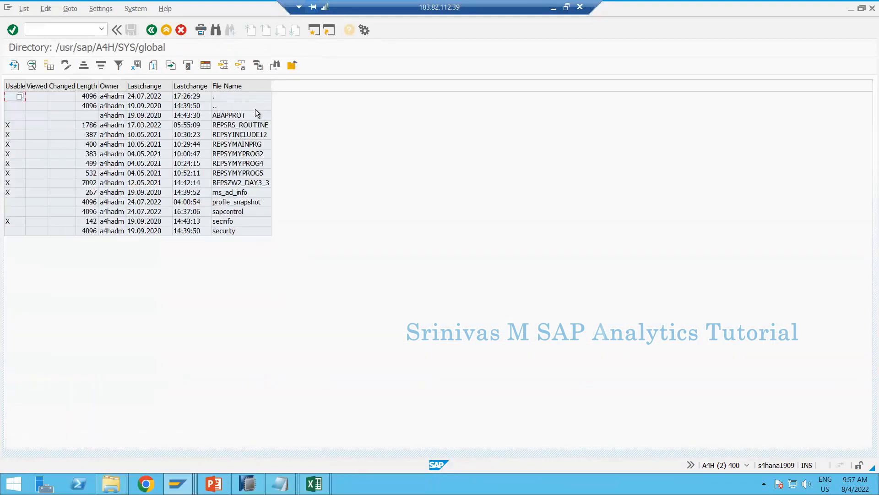
{"action": "left_click", "coordinate": [242, 164]}
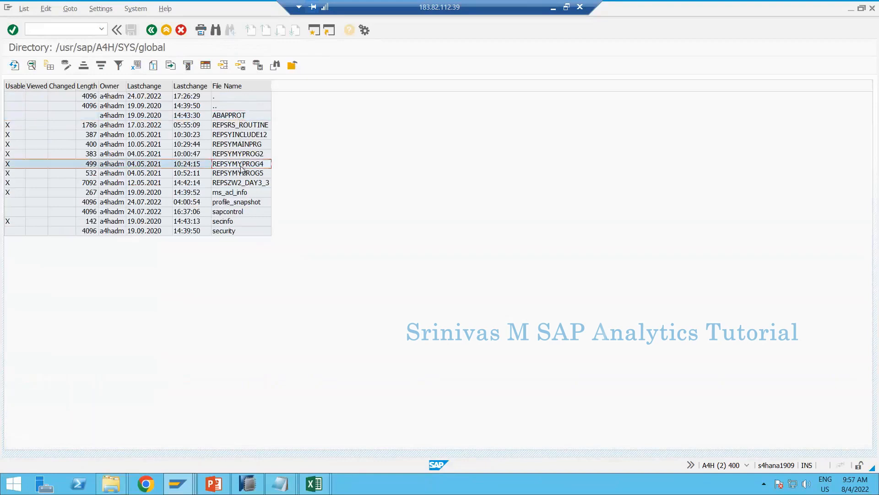
{"action": "left_click", "coordinate": [232, 121]}
{"action": "double_click", "coordinate": [231, 116]}
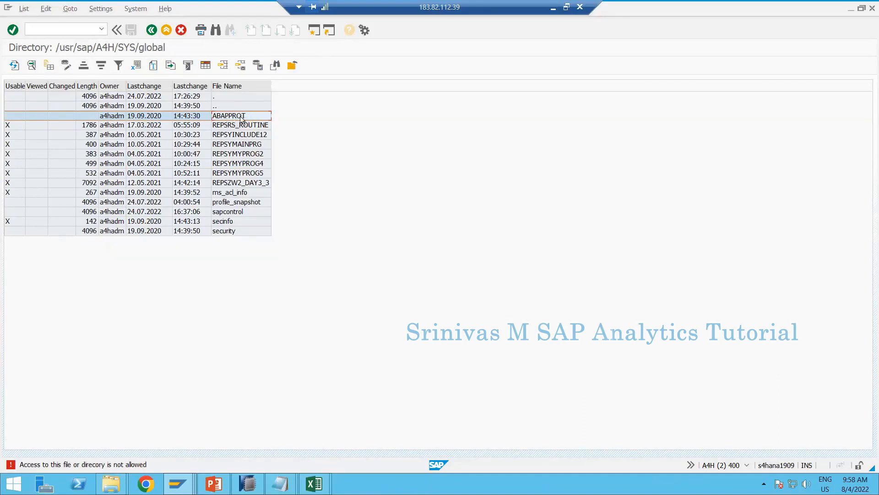
{"action": "mouse_move", "coordinate": [111, 484]}
{"action": "left_click", "coordinate": [152, 30]}
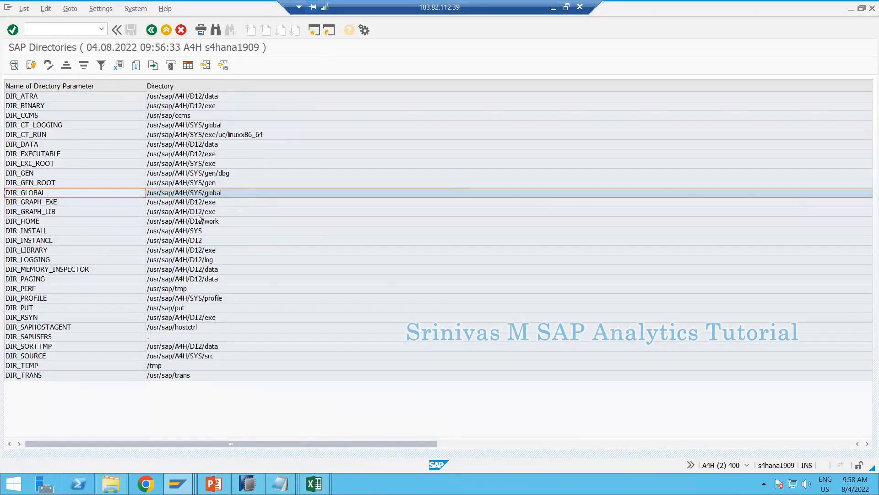
Open the log subdirectory of DIR_INSTANCE to view its files and return to the SAP Directories list
{"action": "double_click", "coordinate": [207, 241]}
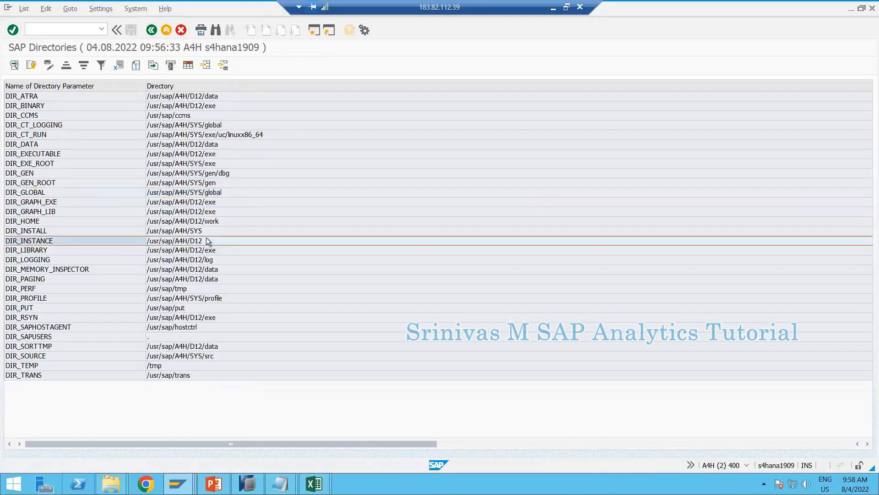
{"action": "left_click", "coordinate": [228, 144]}
{"action": "double_click", "coordinate": [228, 144]}
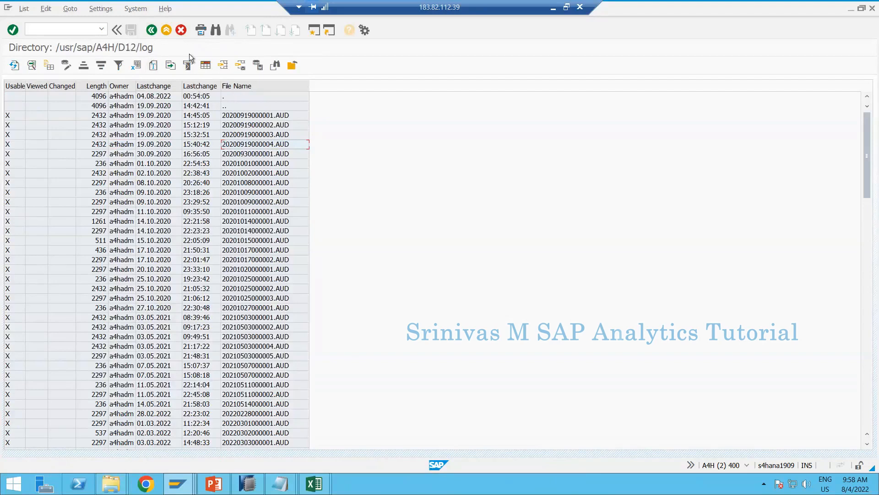
{"action": "left_click", "coordinate": [152, 30]}
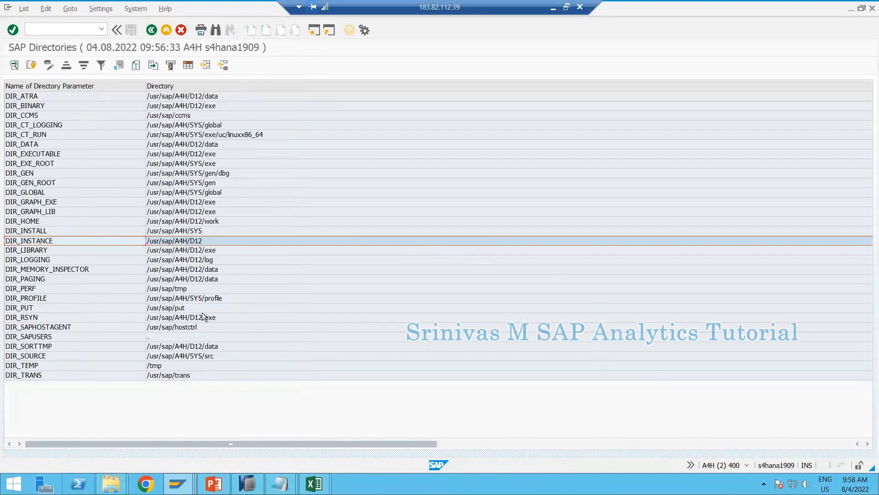
Display the dev_coll file in the DIR_PERF directory and return to the SAP Directories list
{"action": "double_click", "coordinate": [229, 292]}
{"action": "double_click", "coordinate": [225, 116]}
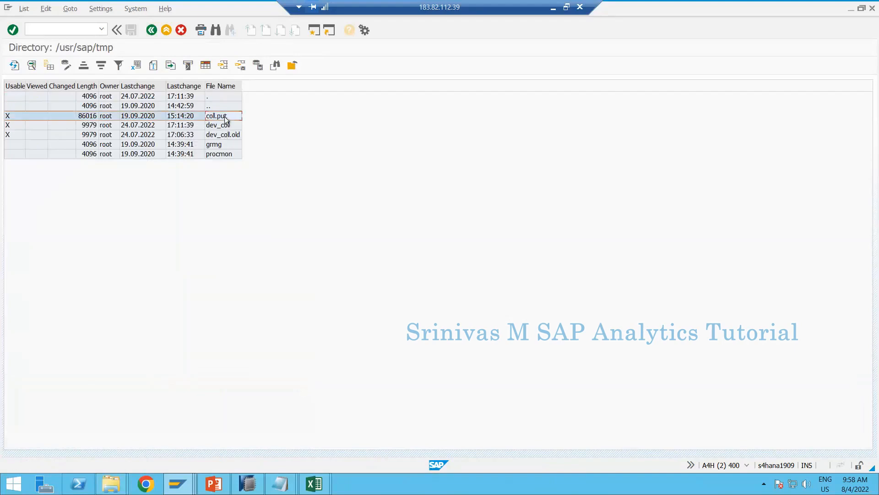
{"action": "double_click", "coordinate": [224, 130]}
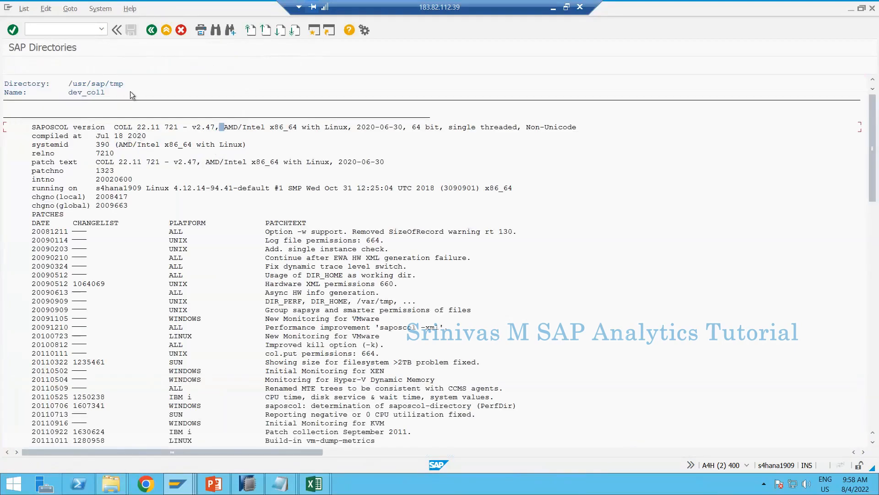
{"action": "left_click", "coordinate": [151, 30]}
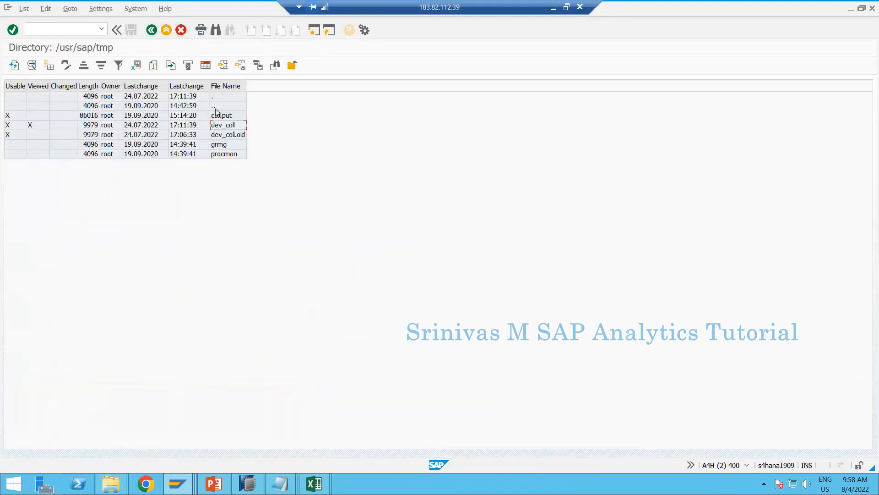
{"action": "left_click", "coordinate": [214, 107]}
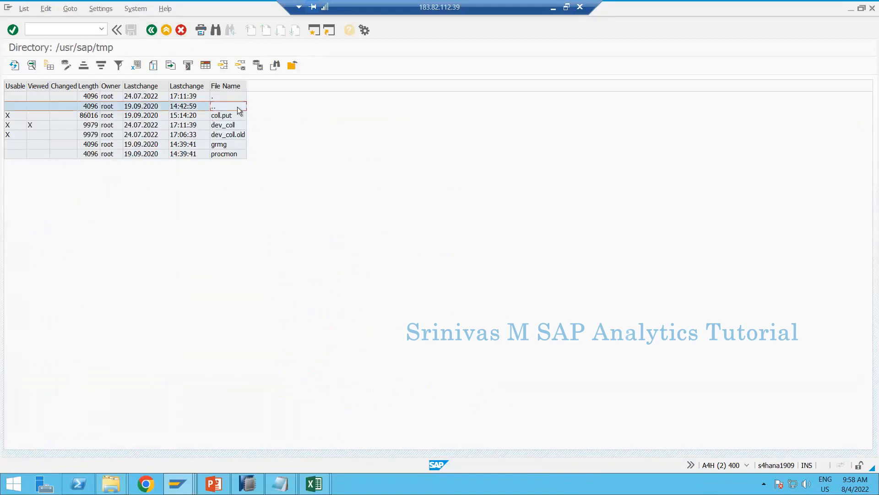
{"action": "left_click", "coordinate": [297, 69]}
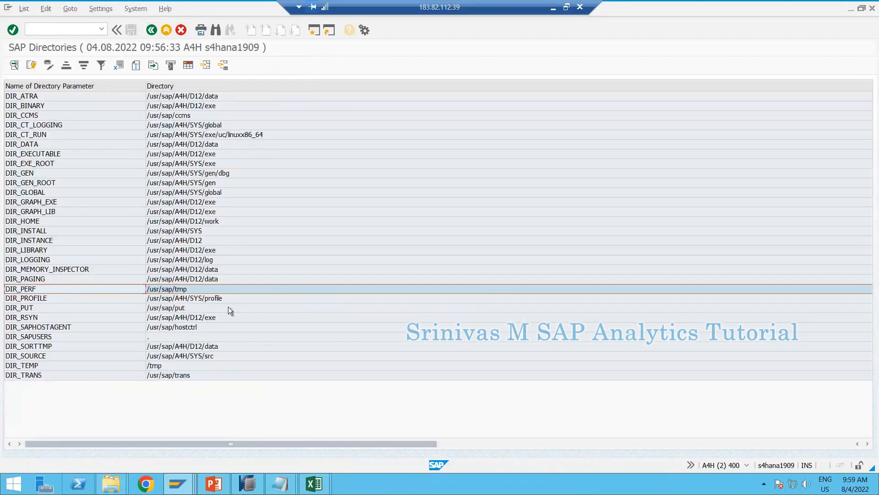
Review the entries in the DIR_CT_LOGGING directory, including secinfo, and return to the SAP Directories list
{"action": "double_click", "coordinate": [212, 129]}
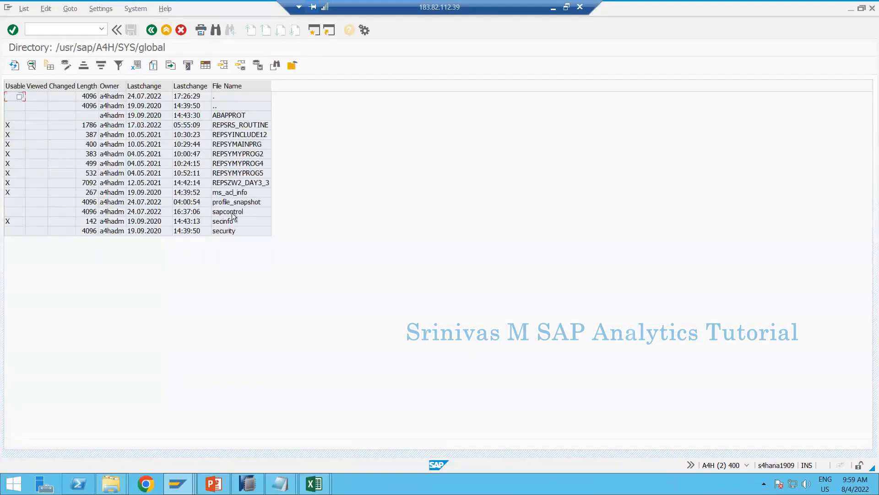
{"action": "left_click", "coordinate": [235, 194]}
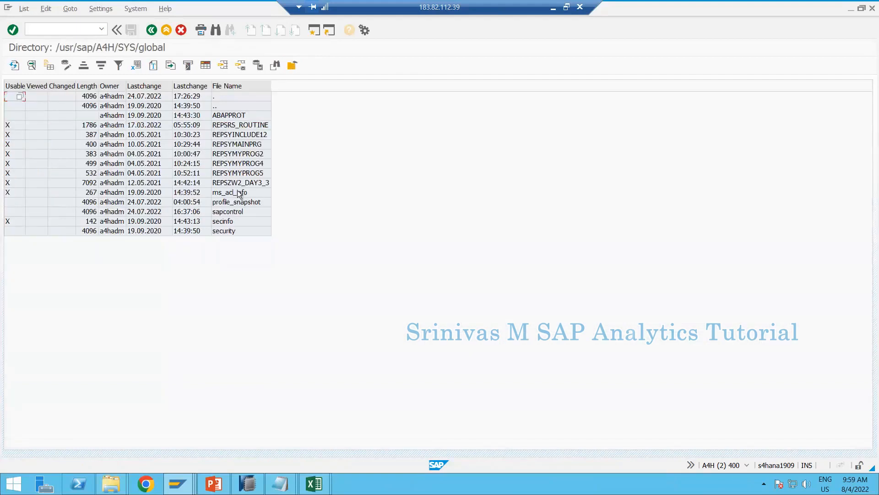
{"action": "double_click", "coordinate": [231, 221]}
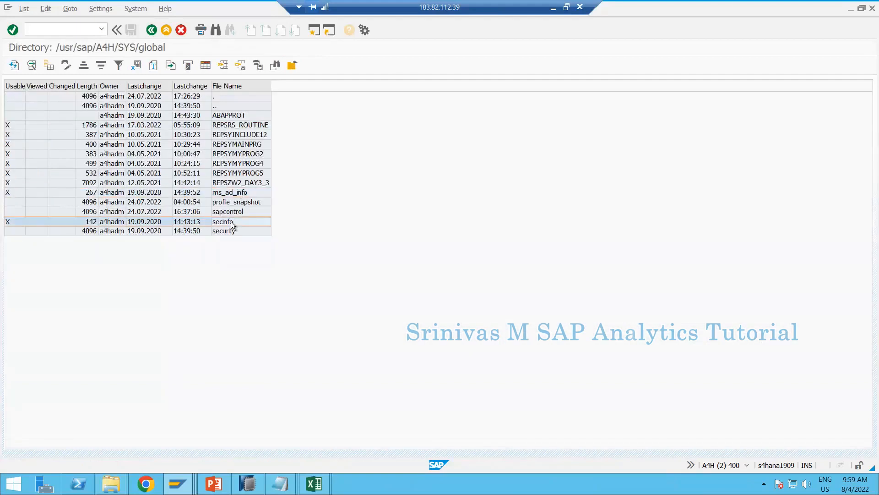
{"action": "left_click", "coordinate": [243, 113]}
{"action": "left_click", "coordinate": [240, 106]}
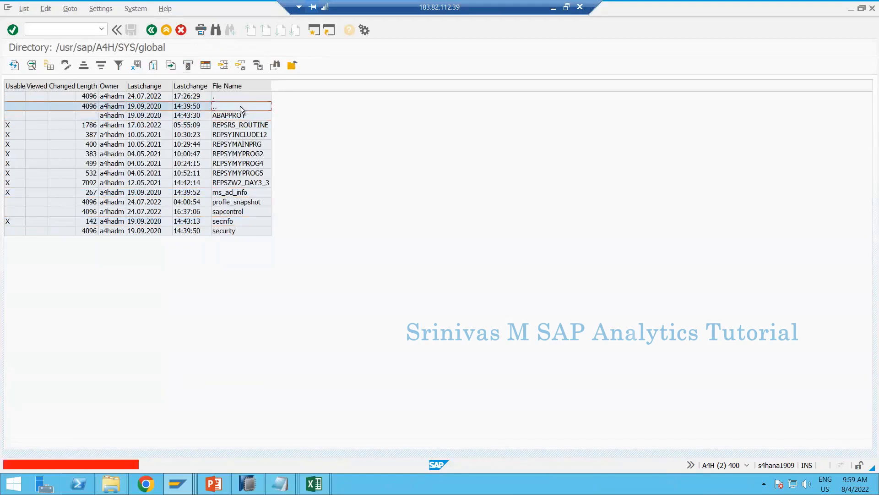
{"action": "key", "text": "F3"}
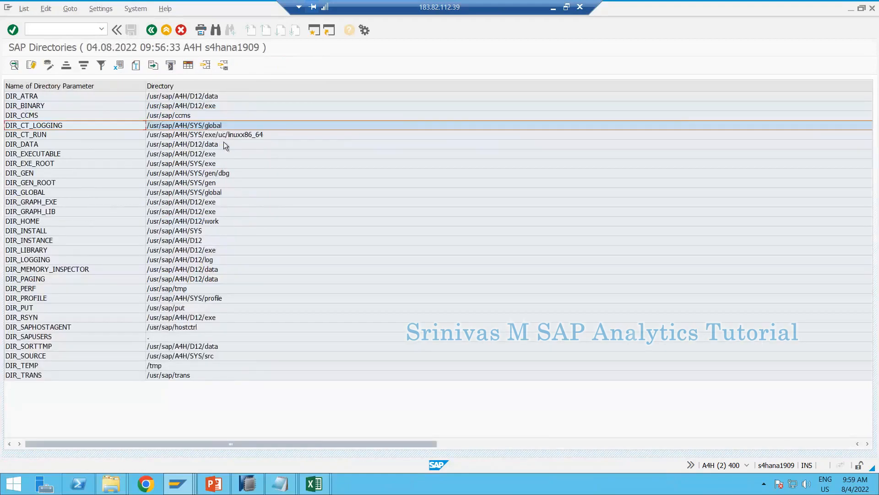
Check PAGFIL12, abDbgMemory_005_0001 and stat287 in the DIR_DATA directory by opening each, and return to the SAP Directories list
{"action": "double_click", "coordinate": [224, 143]}
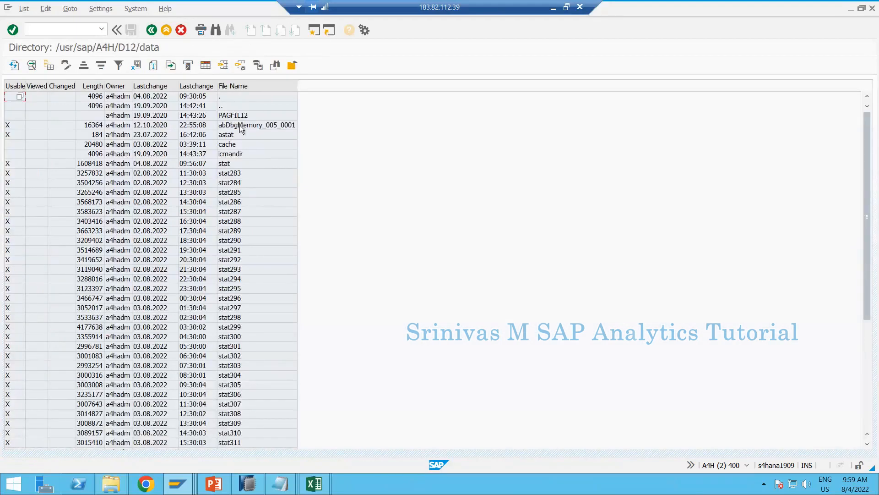
{"action": "double_click", "coordinate": [241, 115]}
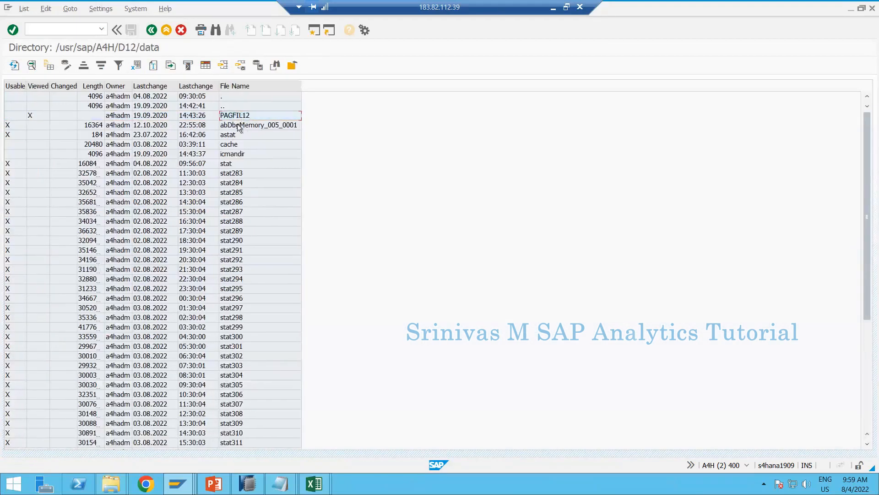
{"action": "double_click", "coordinate": [246, 126]}
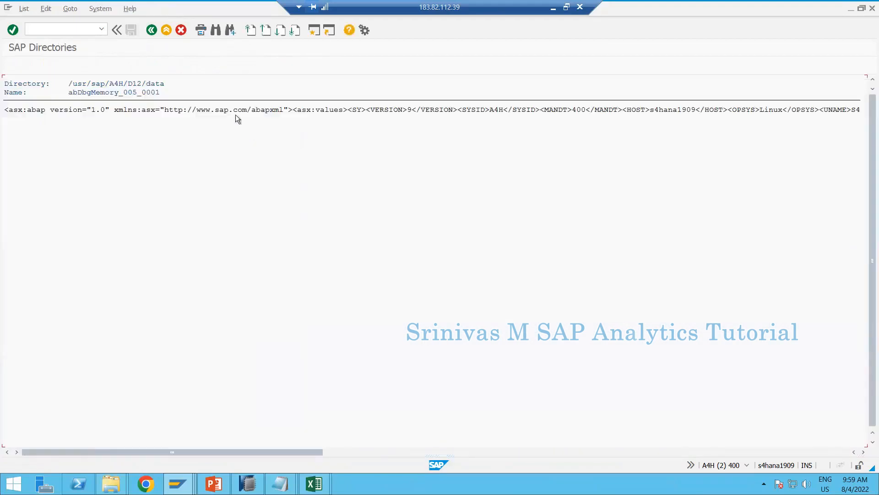
{"action": "left_click", "coordinate": [179, 31]}
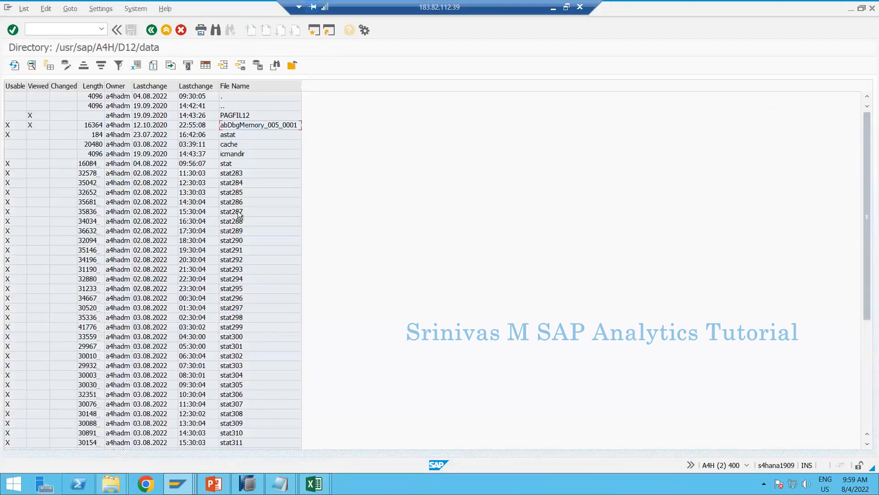
{"action": "left_click", "coordinate": [238, 213]}
{"action": "double_click", "coordinate": [238, 213]}
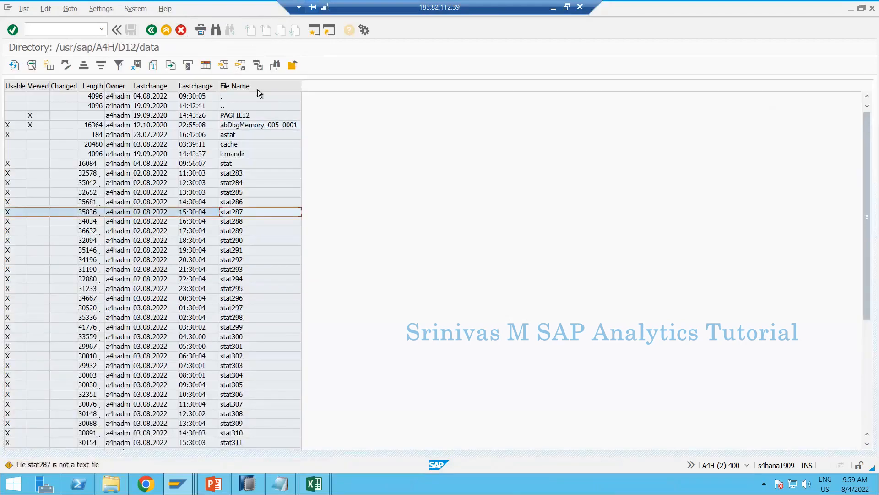
{"action": "double_click", "coordinate": [243, 109]}
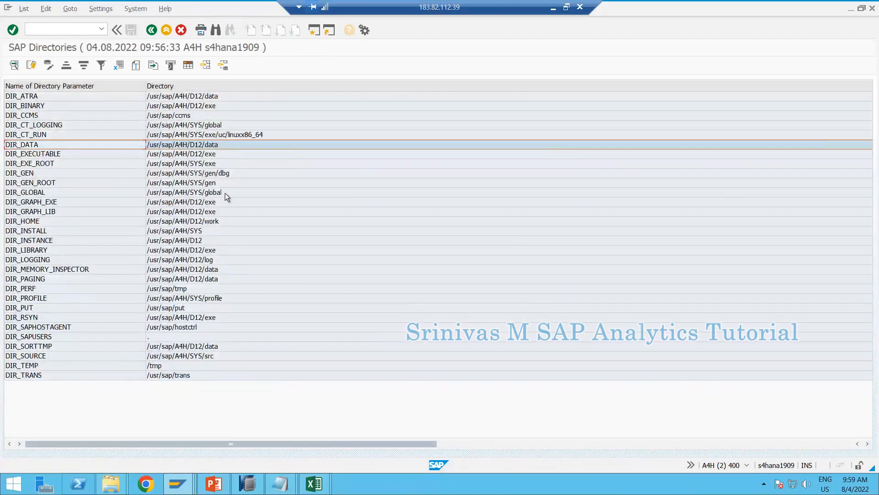
View the DIR_GLOBAL files again and try to open astat and stat307 in DIR_DATA, returning to the SAP Directories list after each directory
{"action": "left_click", "coordinate": [225, 193]}
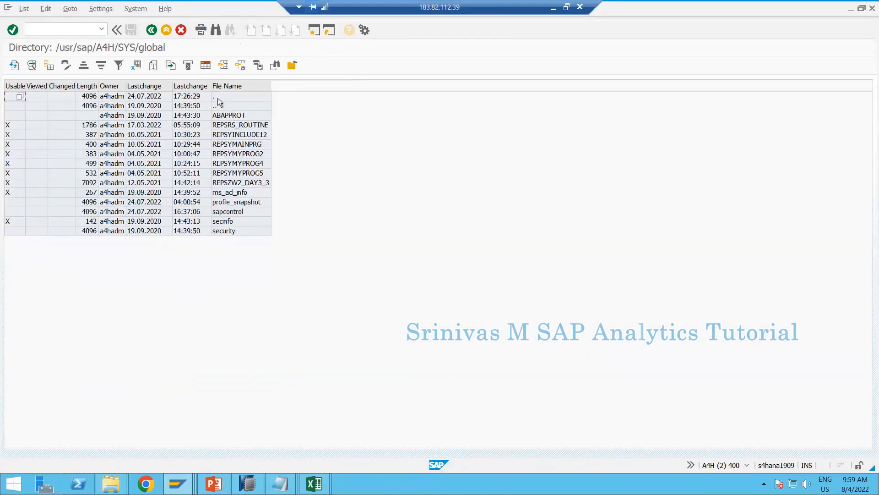
{"action": "double_click", "coordinate": [227, 105]}
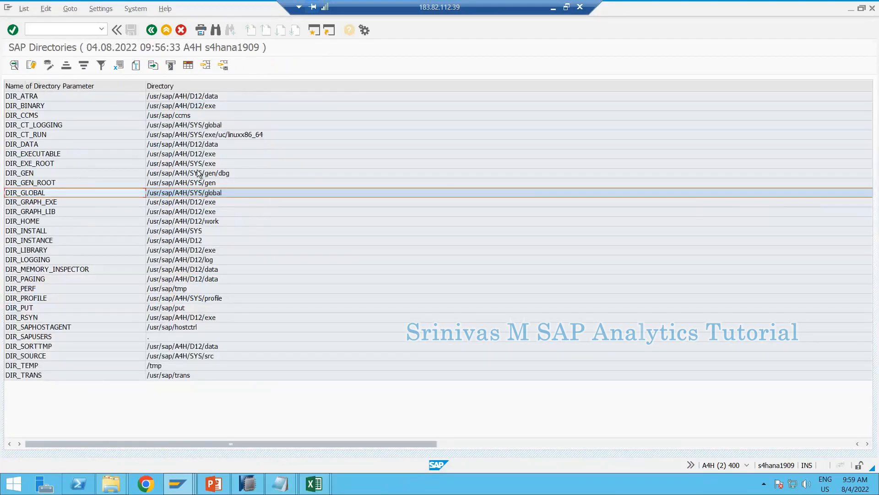
{"action": "double_click", "coordinate": [212, 143]}
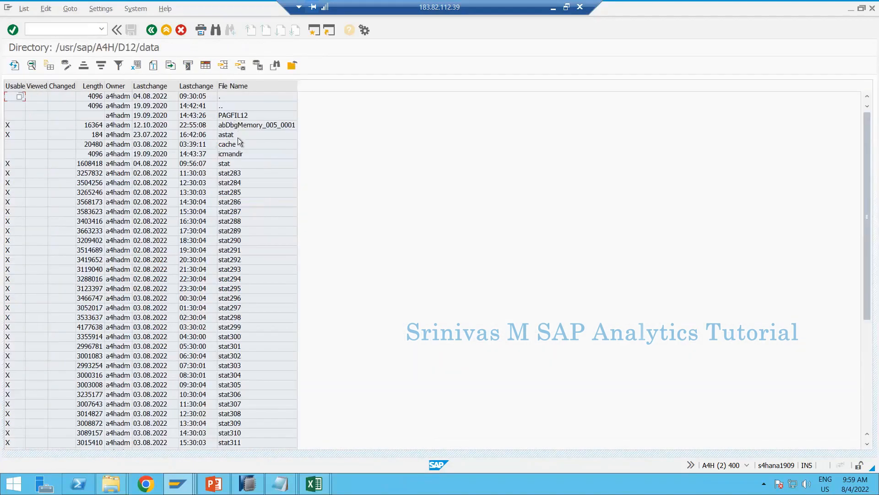
{"action": "double_click", "coordinate": [237, 137]}
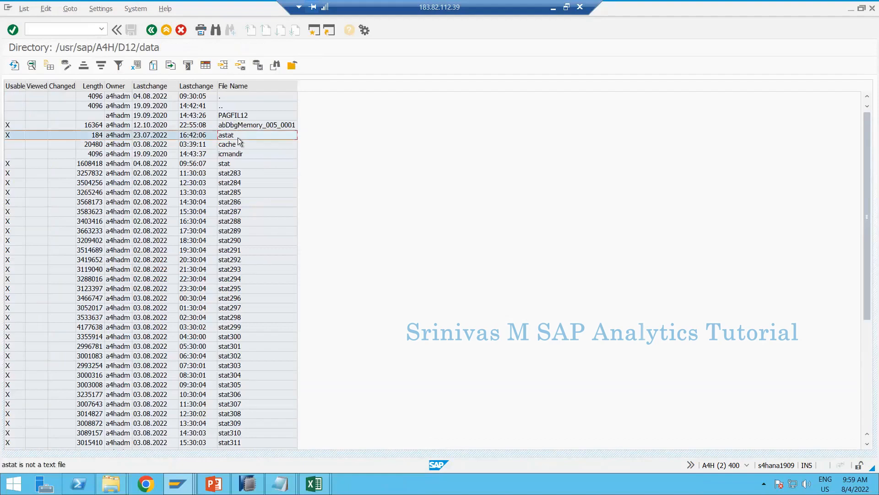
{"action": "double_click", "coordinate": [239, 404]}
{"action": "double_click", "coordinate": [224, 106]}
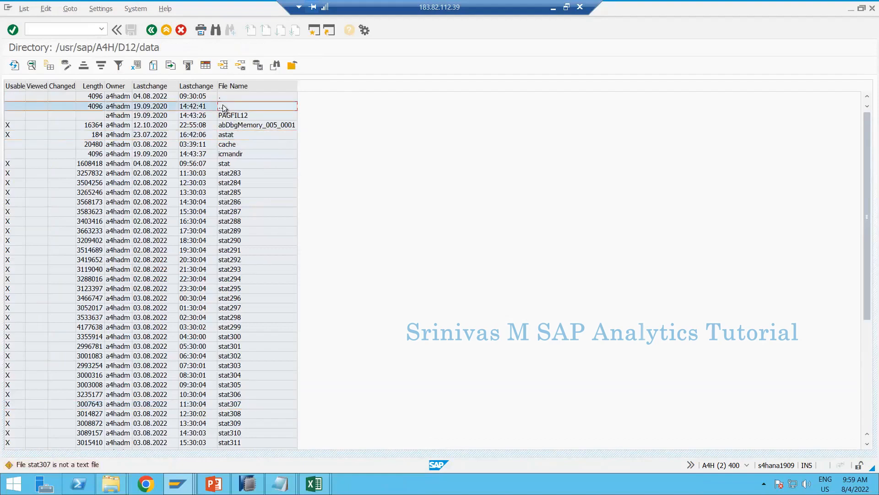
View the DIR_ATRA files, return to the SAP Directories list, and open the DIR_HOME directory
{"action": "double_click", "coordinate": [209, 97]}
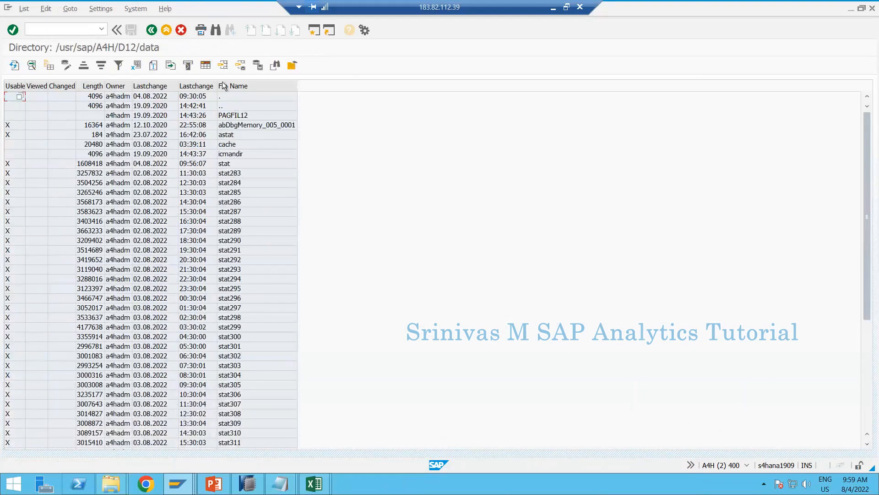
{"action": "double_click", "coordinate": [234, 106]}
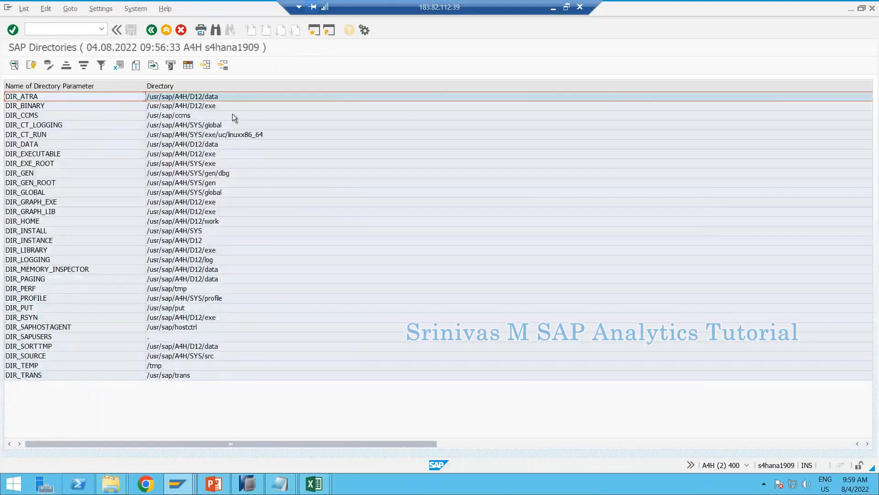
{"action": "double_click", "coordinate": [229, 220]}
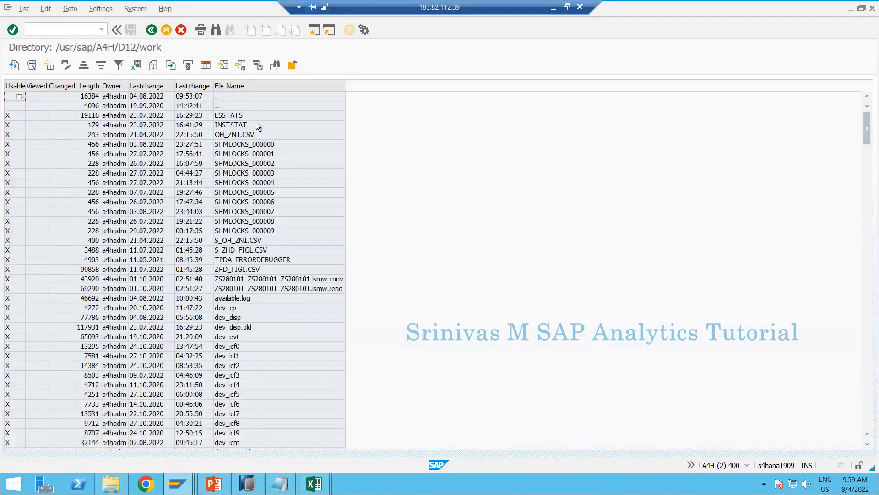
View the INSTSTAT and TPDA_ERRORDEBUGGER files in the work directory, returning to the file list after each, and select the parent directory entry
{"action": "double_click", "coordinate": [257, 125]}
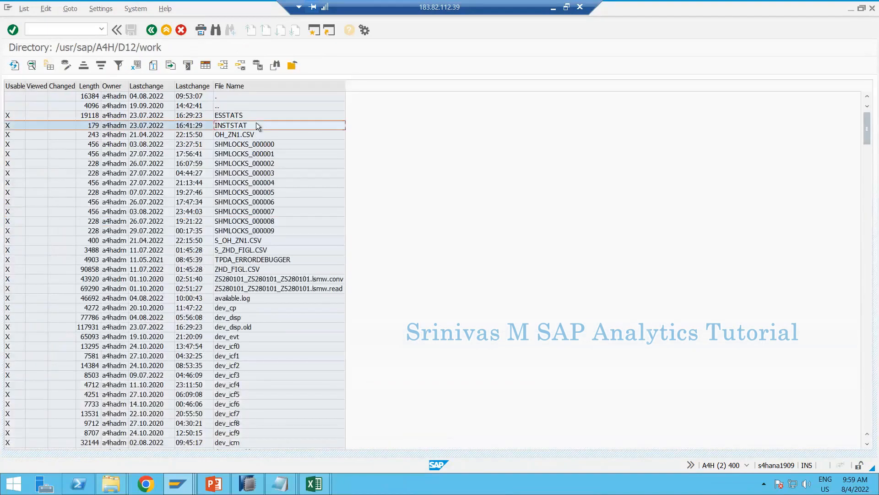
{"action": "left_click", "coordinate": [180, 31]}
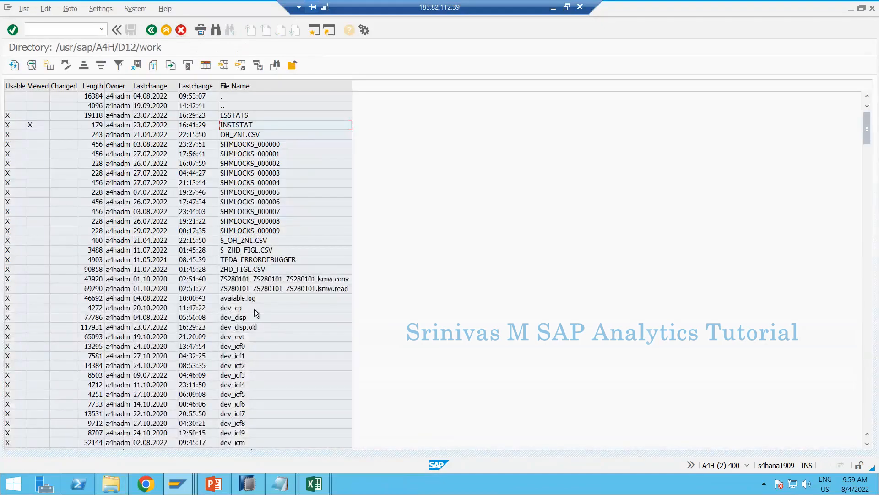
{"action": "double_click", "coordinate": [256, 263]}
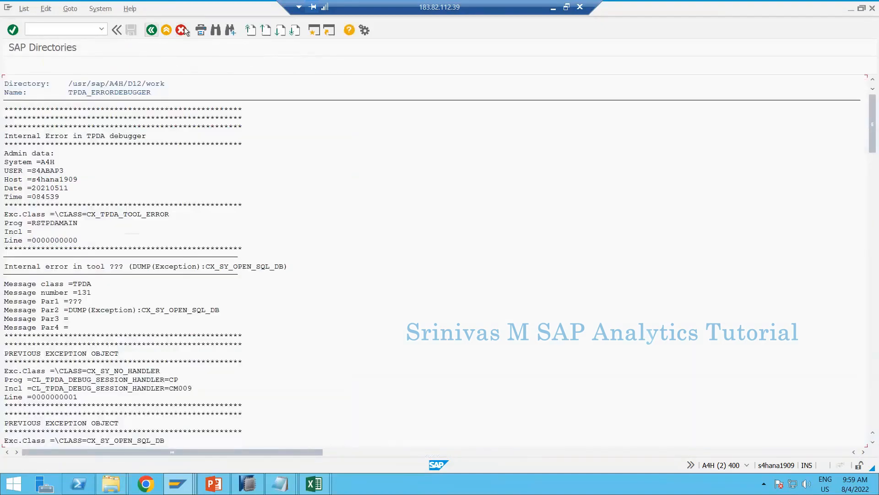
{"action": "left_click", "coordinate": [181, 30]}
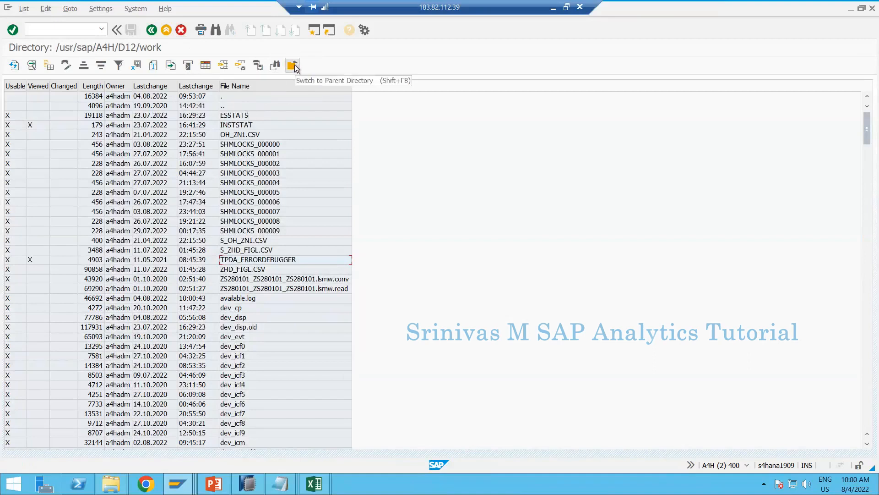
{"action": "left_click", "coordinate": [230, 105]}
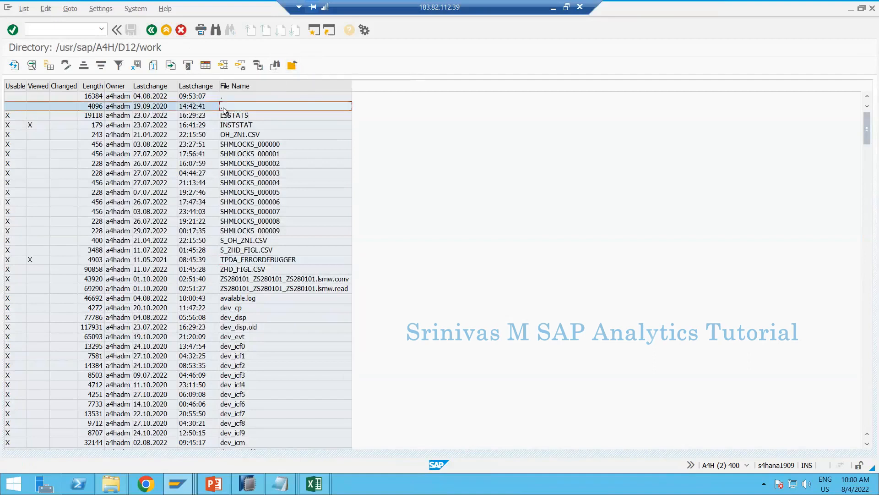
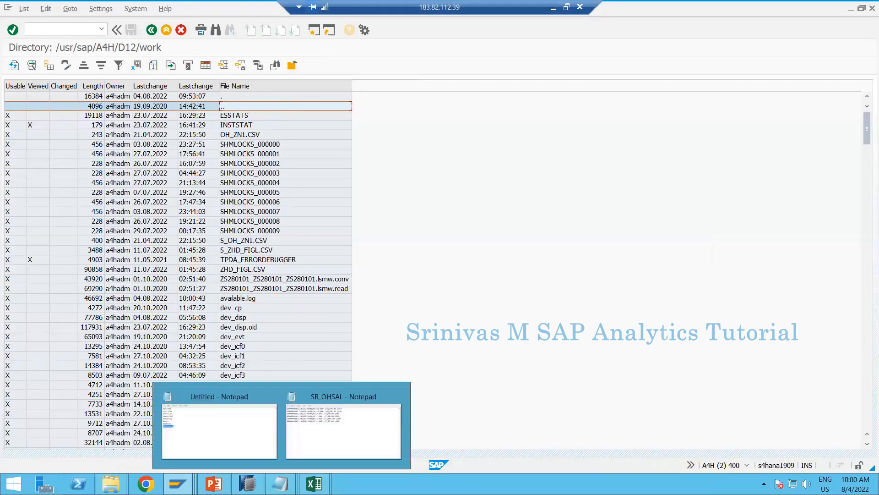
Switch to SAP HANA Studio and set SR_OHSAL's file location to File on Application Server with server name s4hana1909
{"action": "mouse_move", "coordinate": [250, 487]}
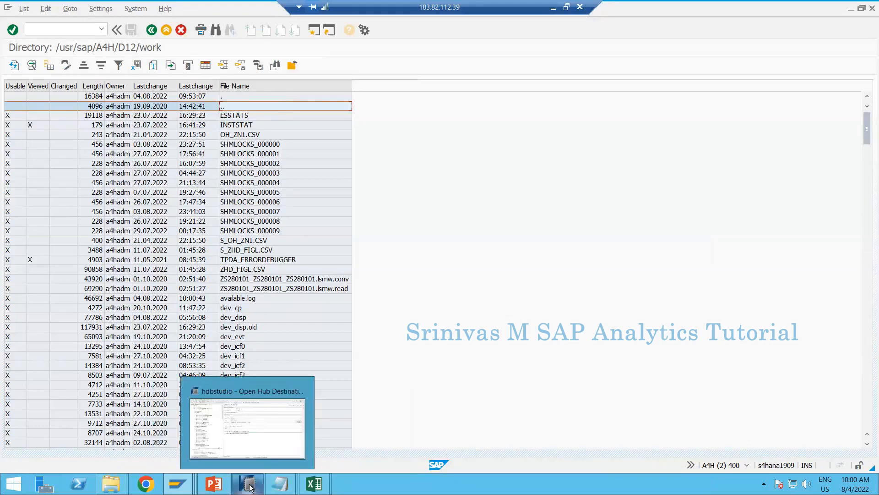
{"action": "left_click", "coordinate": [283, 351]}
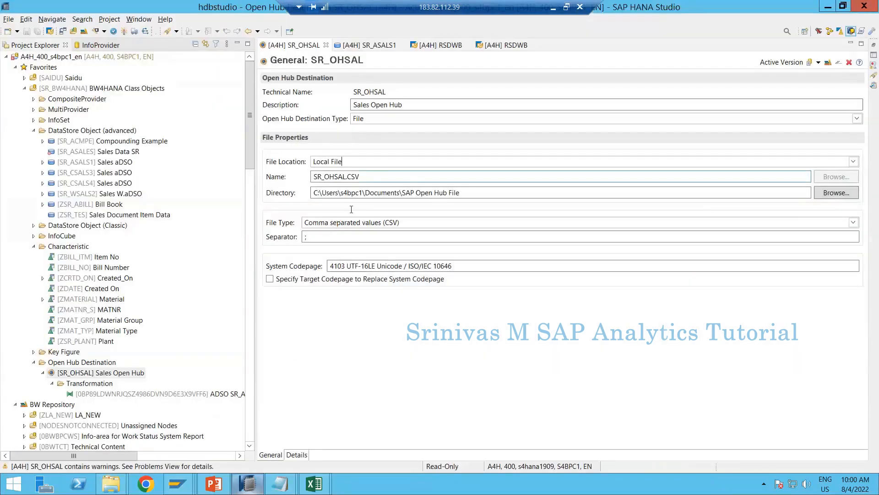
{"action": "left_click", "coordinate": [367, 162]}
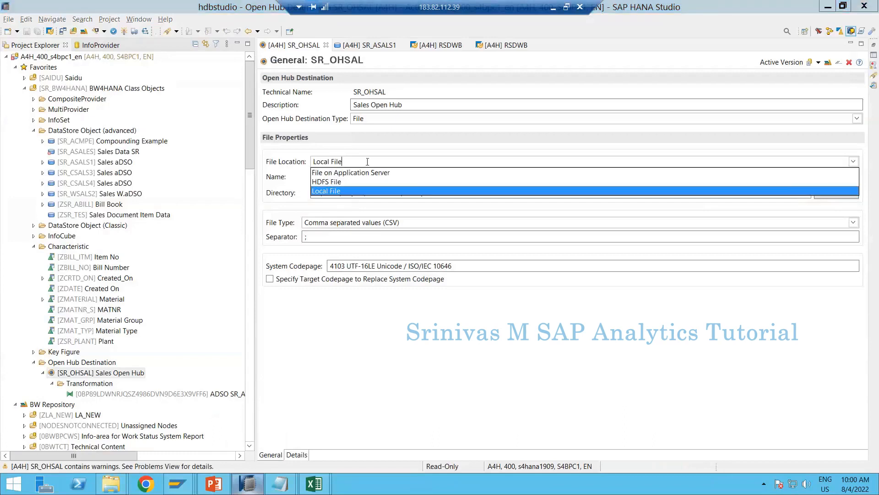
{"action": "left_click", "coordinate": [352, 172]}
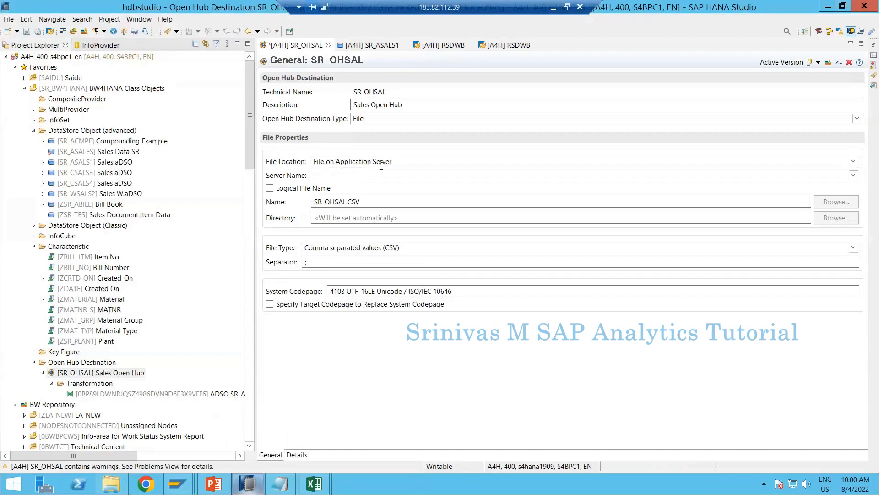
{"action": "left_click", "coordinate": [371, 176]}
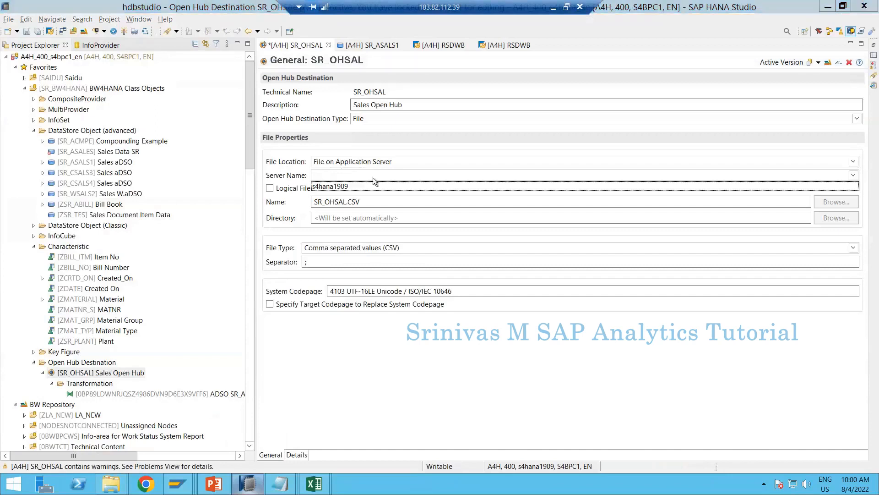
{"action": "left_click", "coordinate": [289, 343]}
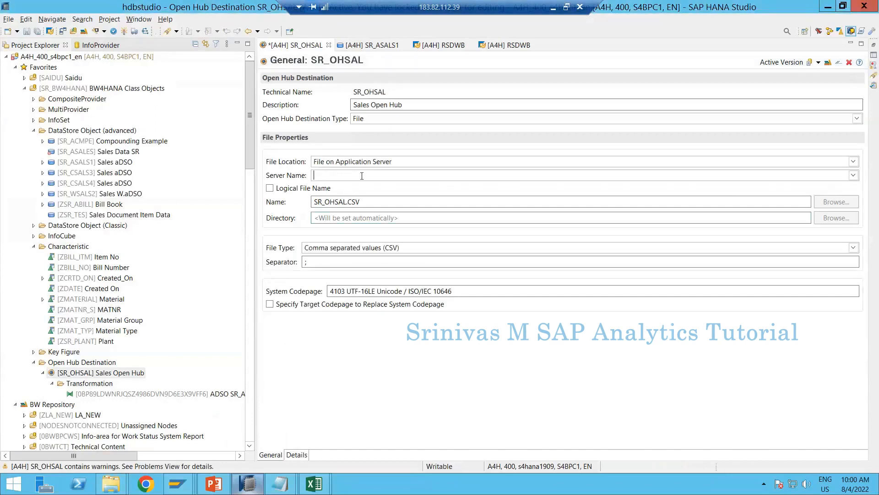
{"action": "left_click", "coordinate": [854, 175]}
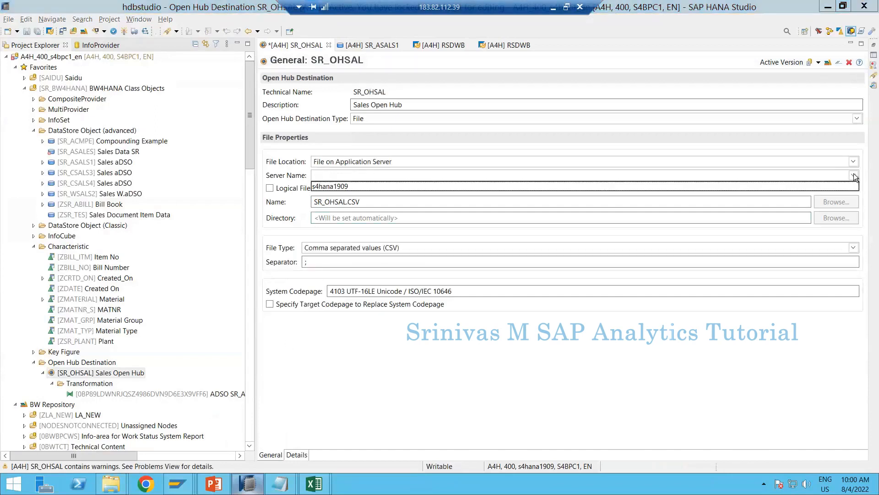
{"action": "left_click", "coordinate": [330, 187]}
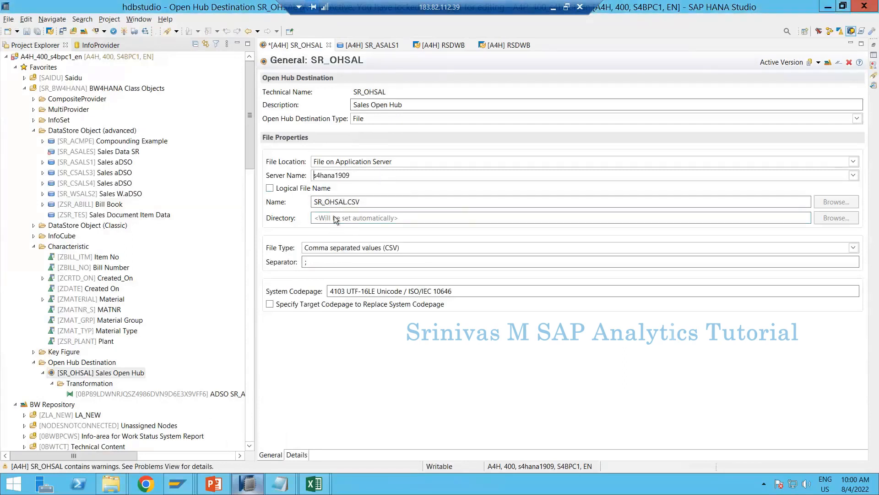
Copy the directory path shown in the S_OH_ZN1.CSV file in SAP GUI and return to the SR_OHSAL destination in SAP HANA Studio
{"action": "left_click", "coordinate": [576, 218]}
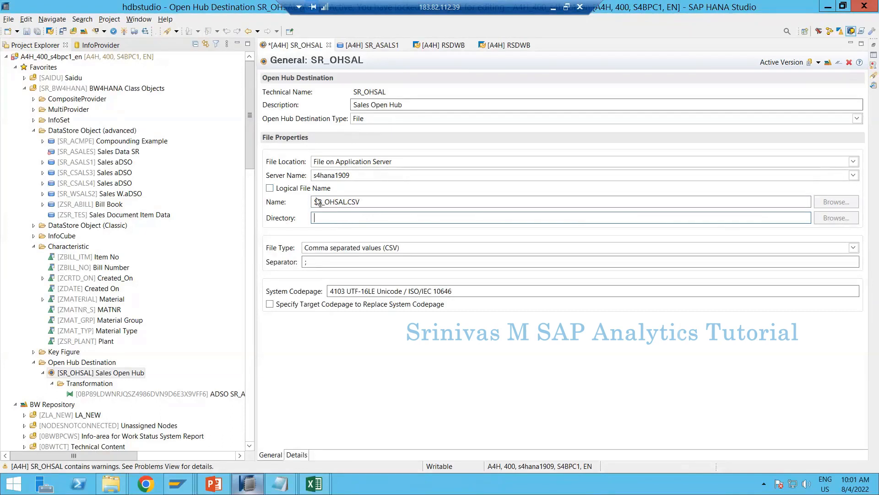
{"action": "key", "text": "alt+Tab"}
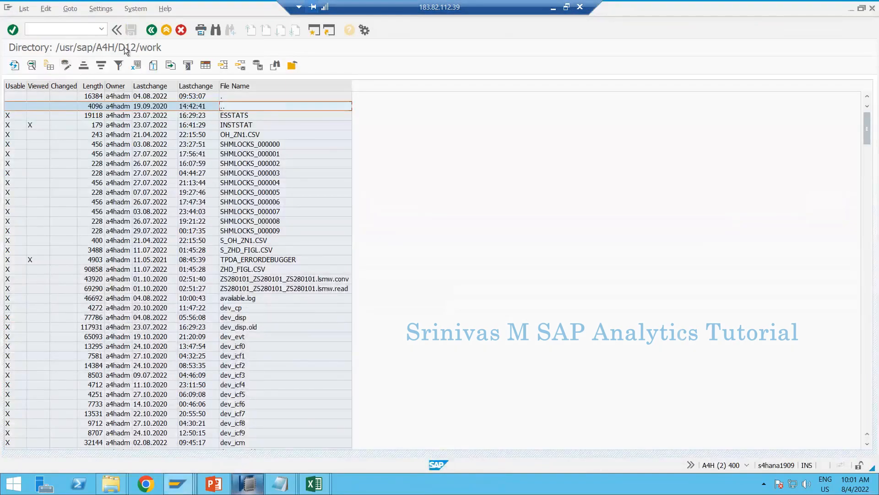
{"action": "double_click", "coordinate": [262, 241]}
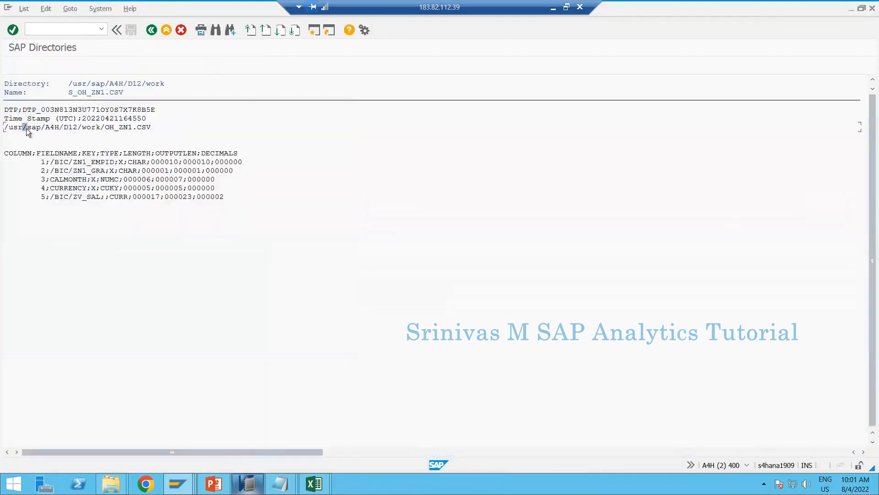
{"action": "key", "text": "ctrl+y"}
{"action": "left_click_drag", "start_coordinate": [69, 82], "coordinate": [169, 83]}
{"action": "key", "text": "ctrl+c"}
{"action": "left_click", "coordinate": [151, 30]}
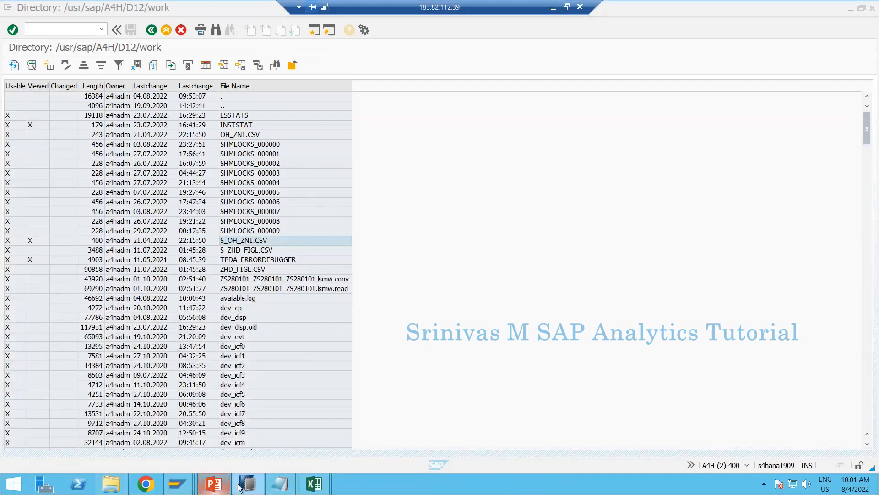
{"action": "left_click", "coordinate": [394, 257]}
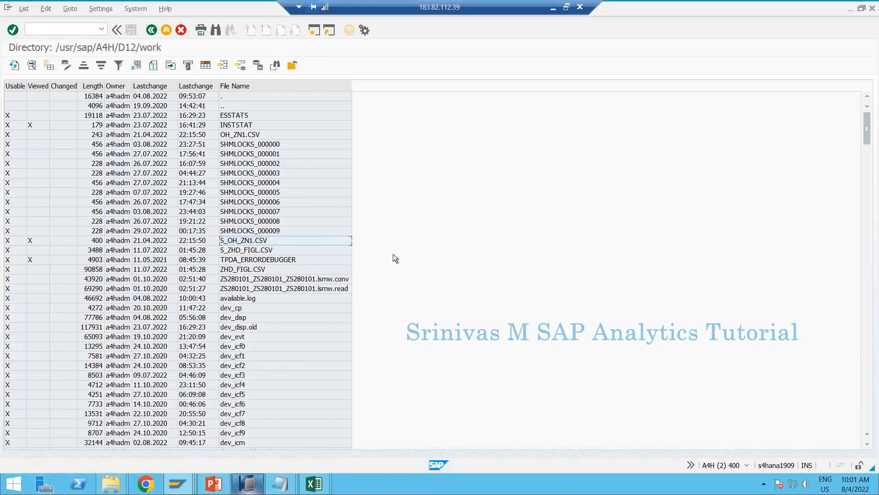
{"action": "left_click", "coordinate": [245, 479]}
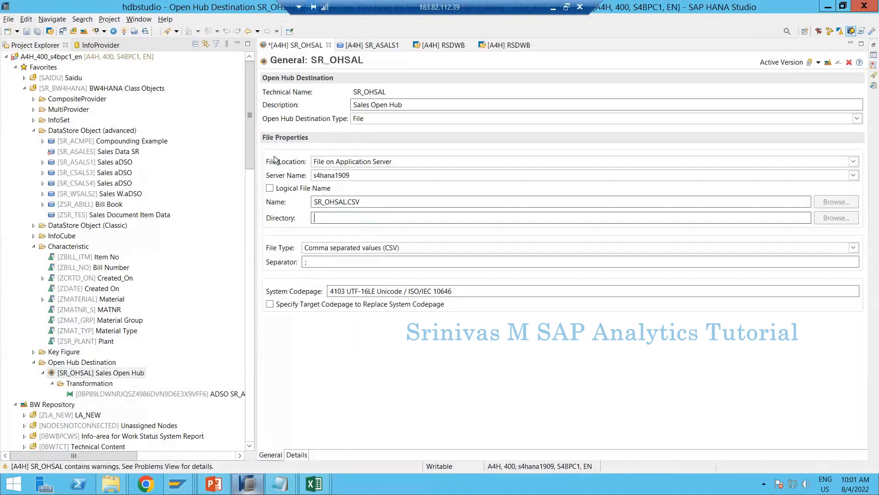
Reopen S_OH_ZN1.CSV in SAP GUI, copy its directory path /usr/sap/A4H/D12/work, and go to SR_OHSAL's Directory field in SAP HANA Studio
{"action": "key", "text": "alt+Tab"}
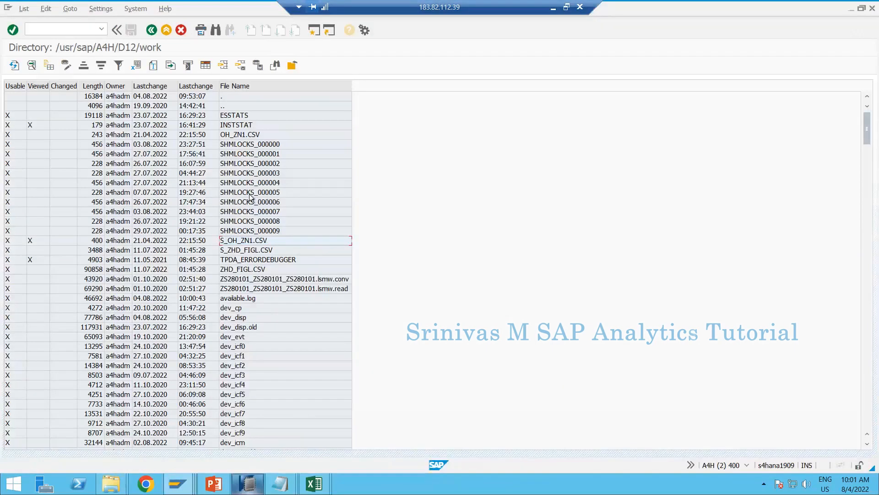
{"action": "double_click", "coordinate": [262, 241]}
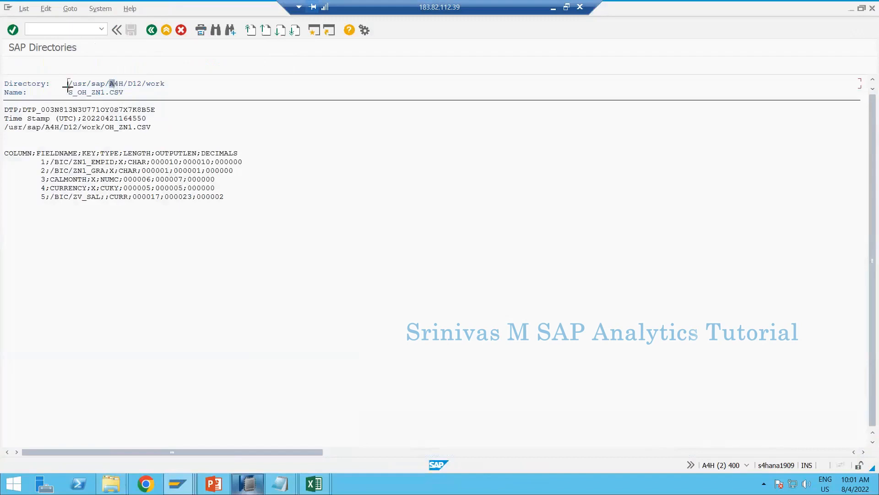
{"action": "key", "text": "ctrl+y"}
{"action": "left_click_drag", "start_coordinate": [130, 87], "coordinate": [169, 87]}
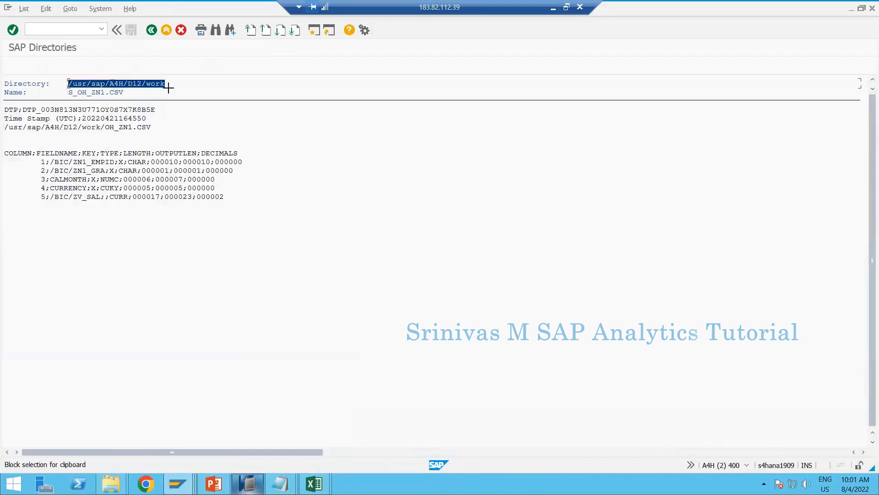
{"action": "key", "text": "ctrl+c"}
{"action": "key", "text": "alt+Tab"}
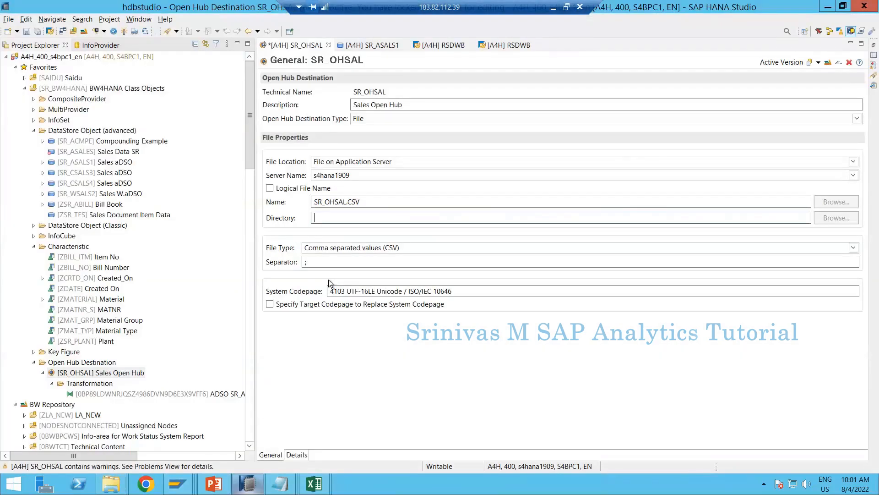
{"action": "left_click", "coordinate": [337, 219]}
Switch to the untitled Notepad file, paste the path /usr/sap/A4H/D12/work below the field names, and select the pasted path
{"action": "left_click", "coordinate": [280, 485]}
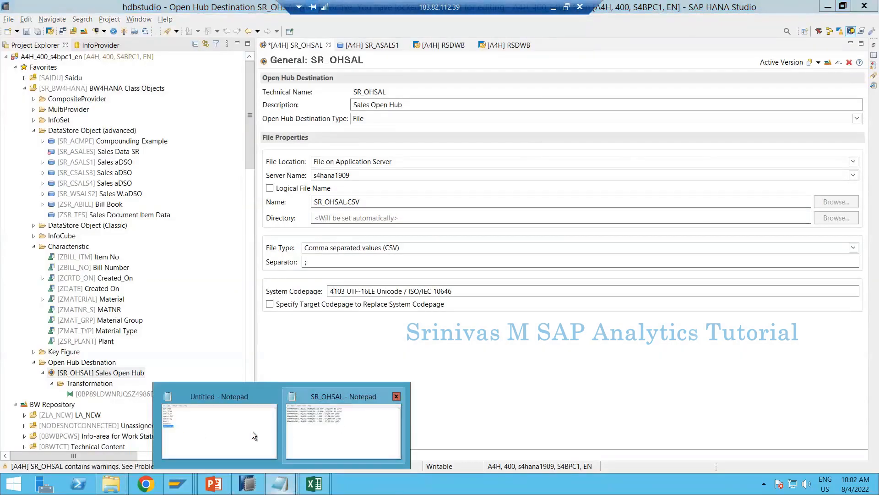
{"action": "left_click", "coordinate": [254, 435]}
{"action": "key", "text": "Right"}
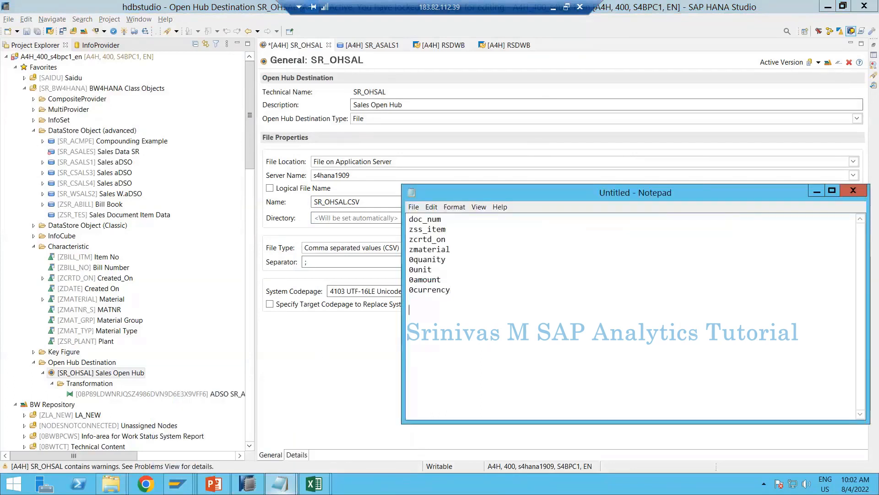
{"action": "key", "text": "ctrl+v"}
{"action": "key", "text": "shift+Home"}
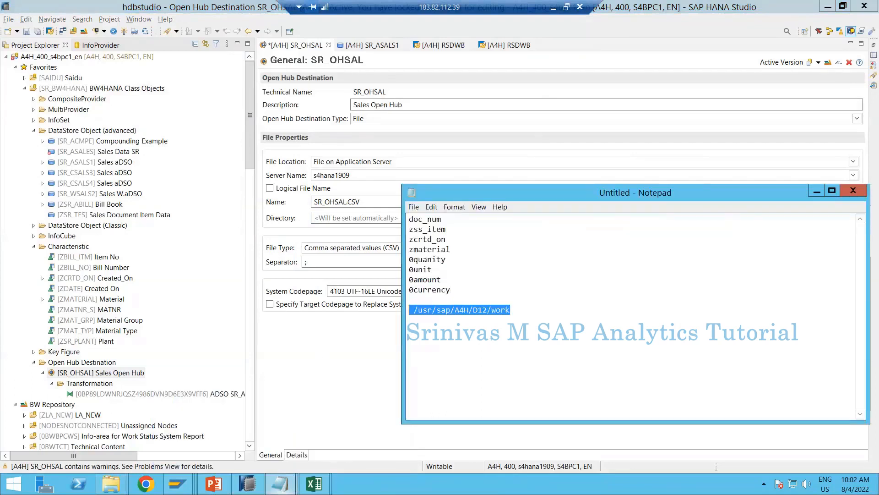
{"action": "key", "text": "shift+Right"}
Switch back to SAP HANA Studio, keep File as SR_OHSAL's destination type, and enable the Logical File Name option
{"action": "left_click", "coordinate": [248, 484]}
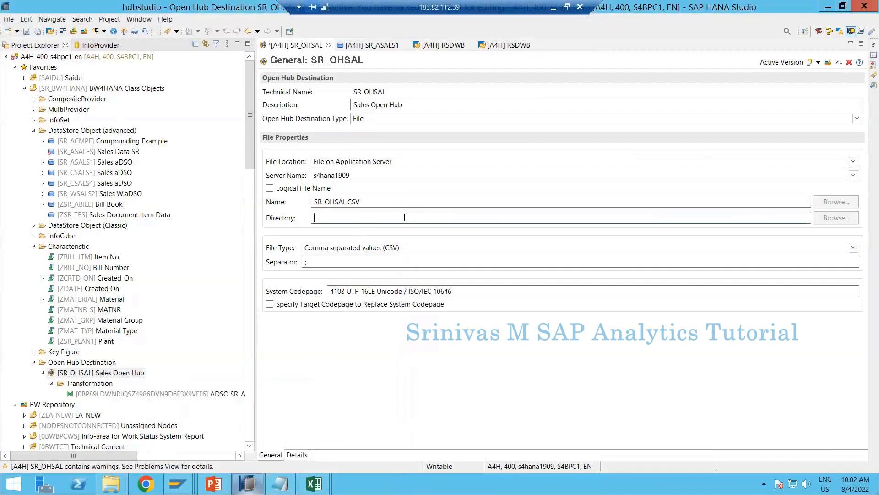
{"action": "left_click", "coordinate": [381, 117]}
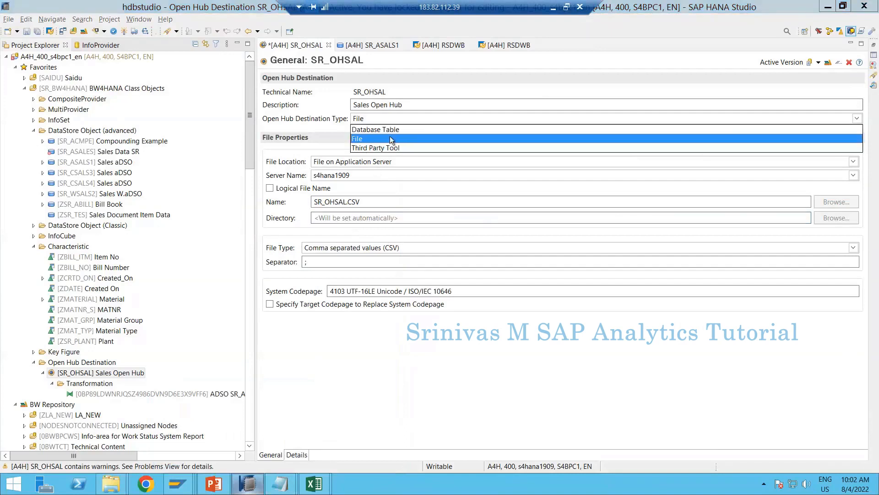
{"action": "left_click", "coordinate": [390, 140]}
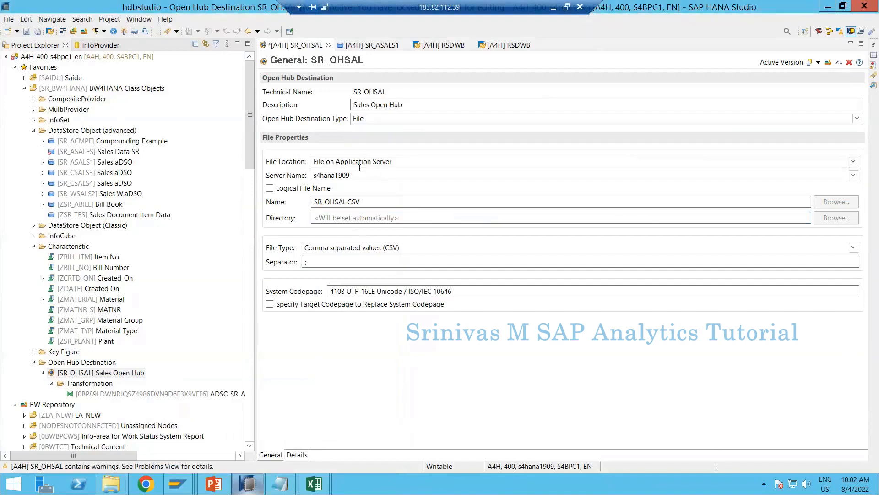
{"action": "left_click", "coordinate": [312, 190]}
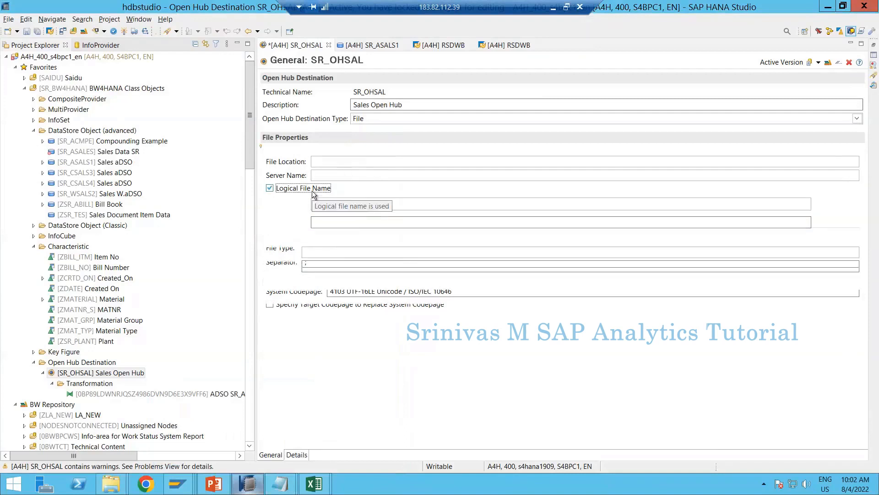
{"action": "left_click", "coordinate": [357, 223]}
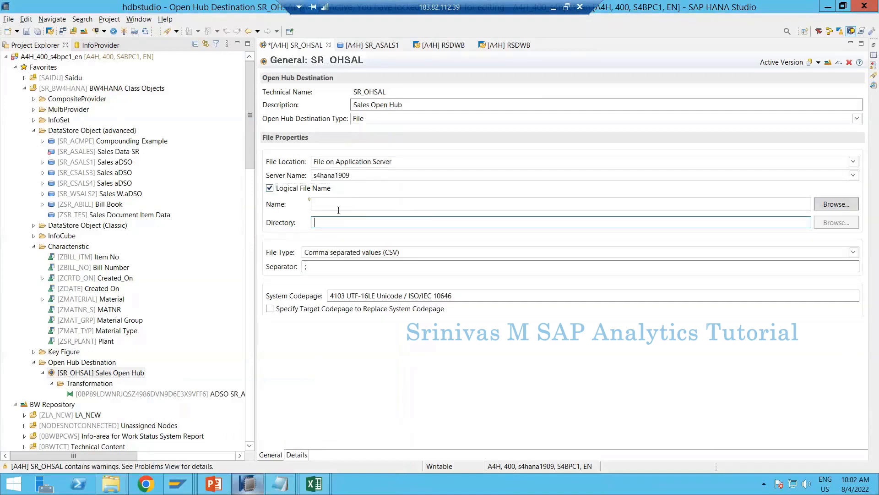
{"action": "left_click", "coordinate": [836, 204]}
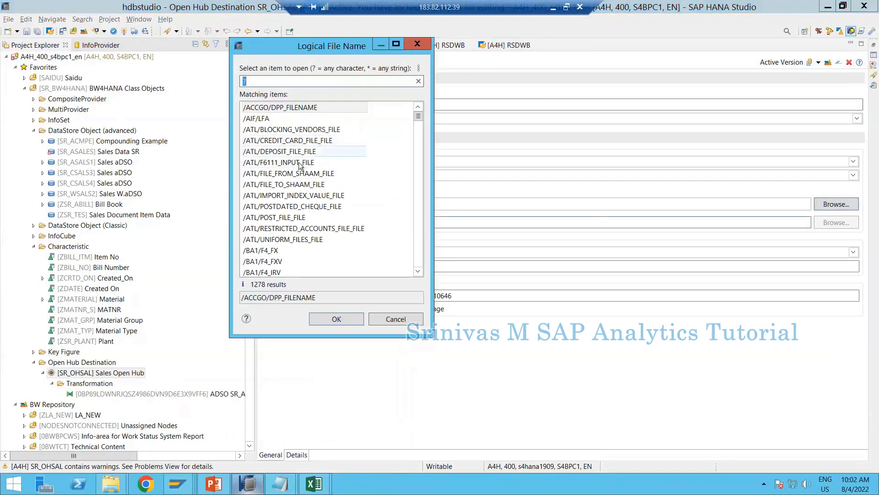
{"action": "left_click", "coordinate": [417, 43]}
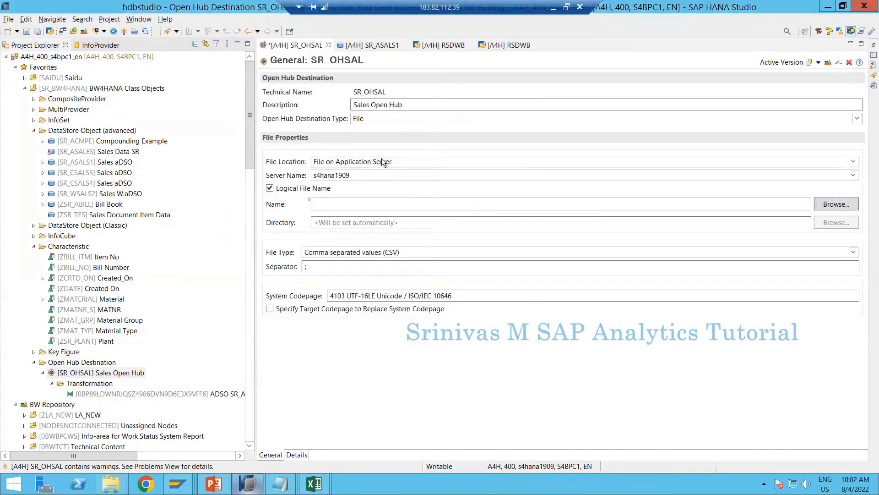
{"action": "left_click", "coordinate": [833, 204]}
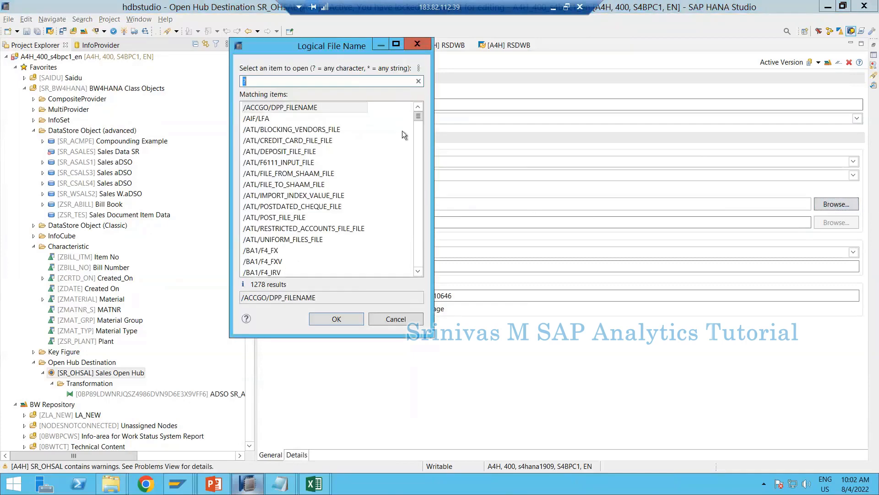
{"action": "left_click", "coordinate": [417, 45]}
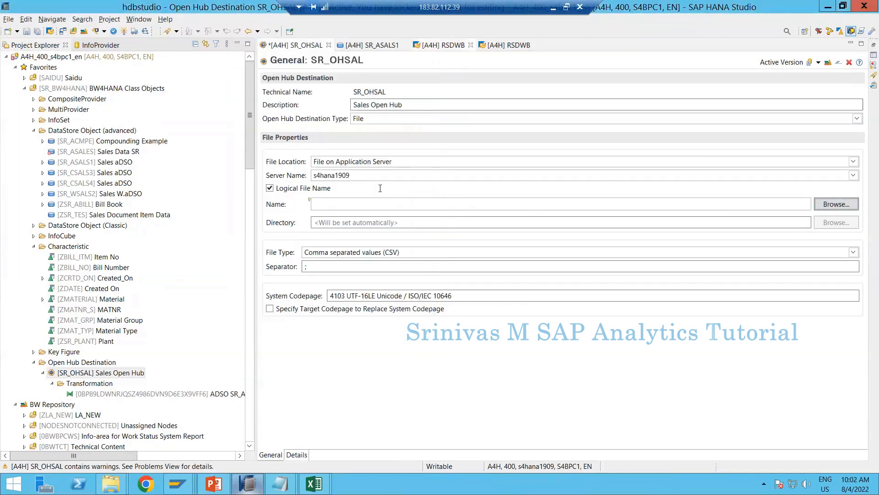
{"action": "left_click", "coordinate": [344, 225]}
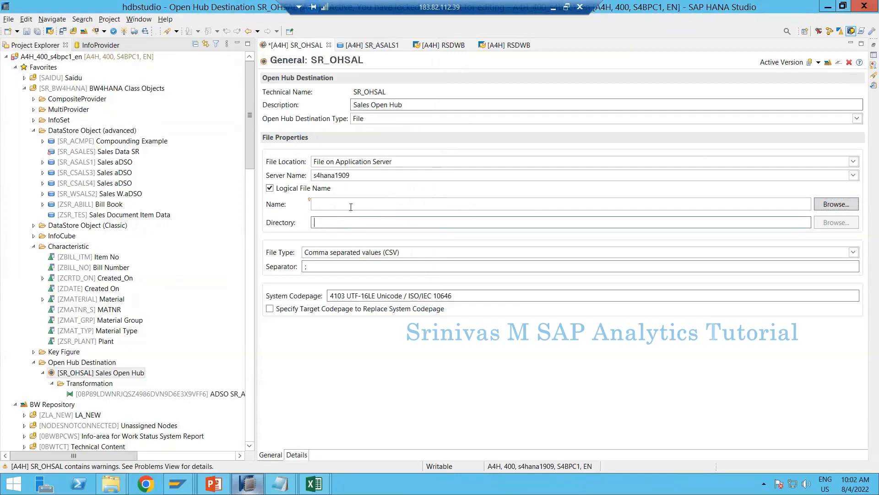
{"action": "left_click", "coordinate": [351, 207]}
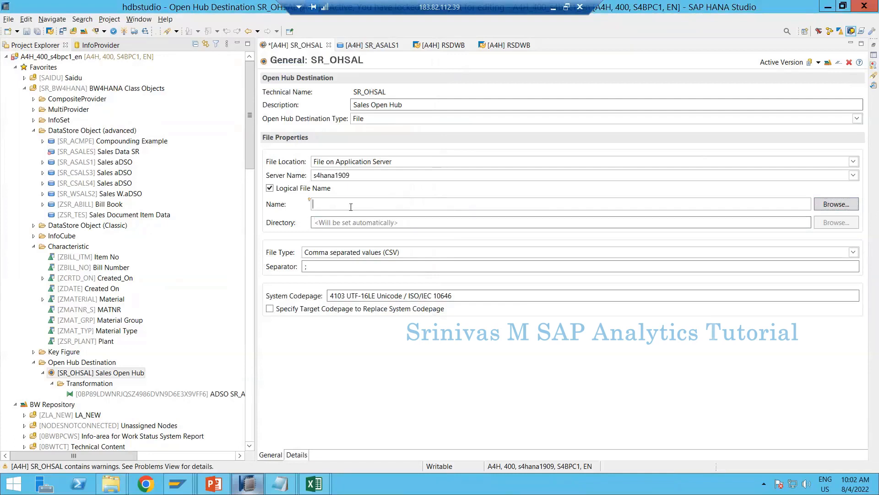
{"action": "left_click", "coordinate": [837, 205]}
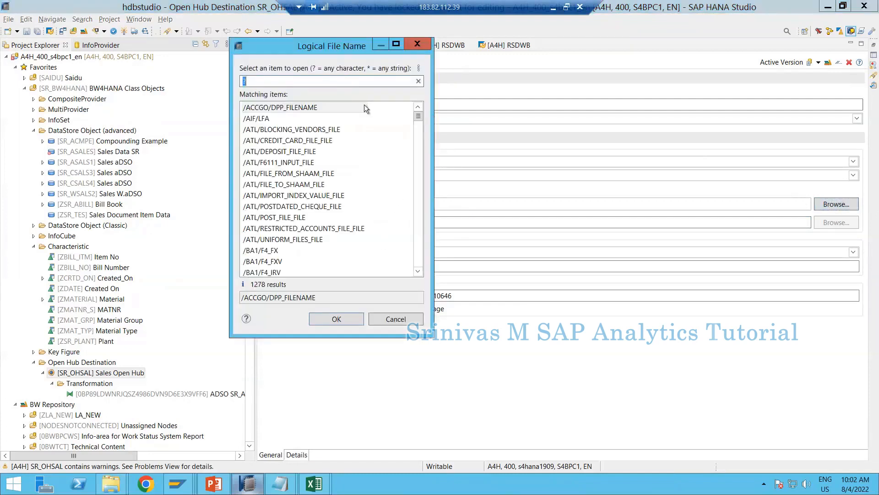
{"action": "key", "text": "ctrl+v"}
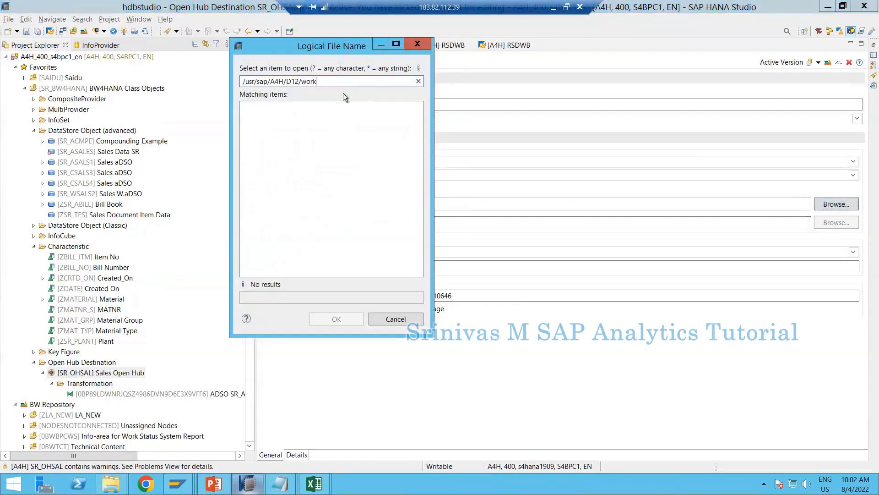
{"action": "left_click", "coordinate": [394, 318]}
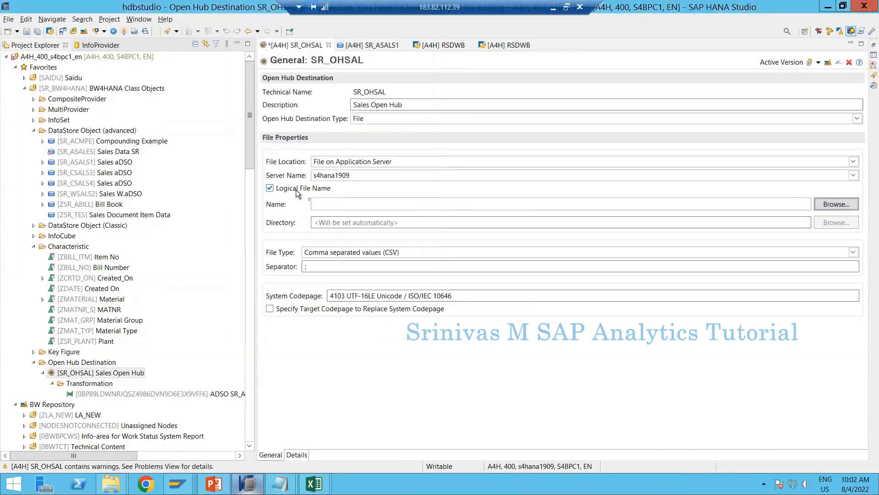
Turn off the Logical File Name option for SR_OHSAL and set its directory to /usr/sap/A4H/D12/work
{"action": "left_click", "coordinate": [296, 189]}
{"action": "left_click", "coordinate": [330, 203]}
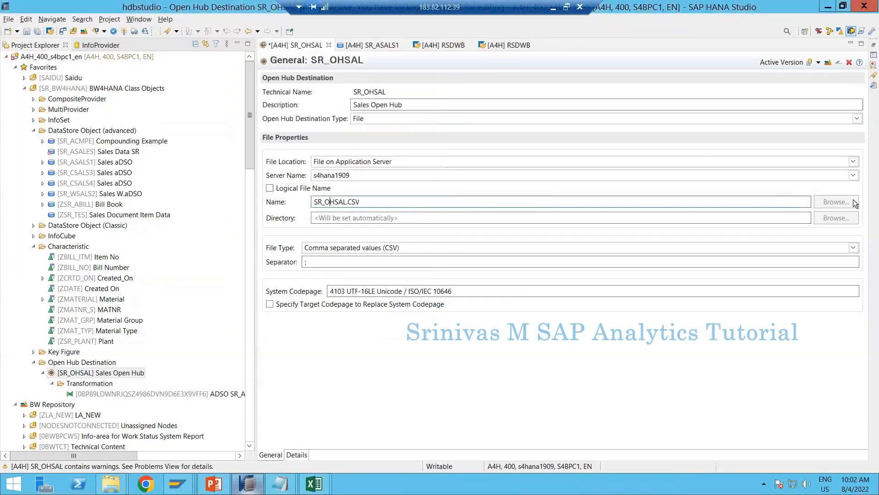
{"action": "left_click", "coordinate": [579, 219]}
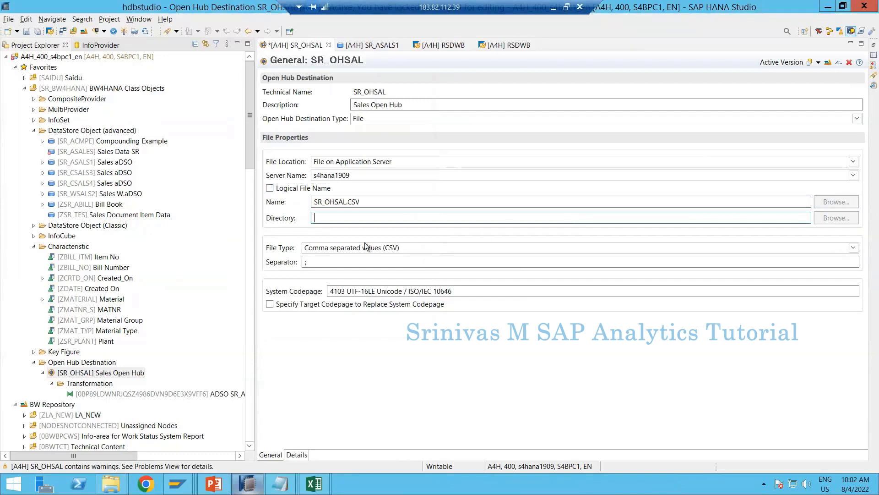
{"action": "left_click", "coordinate": [354, 175]}
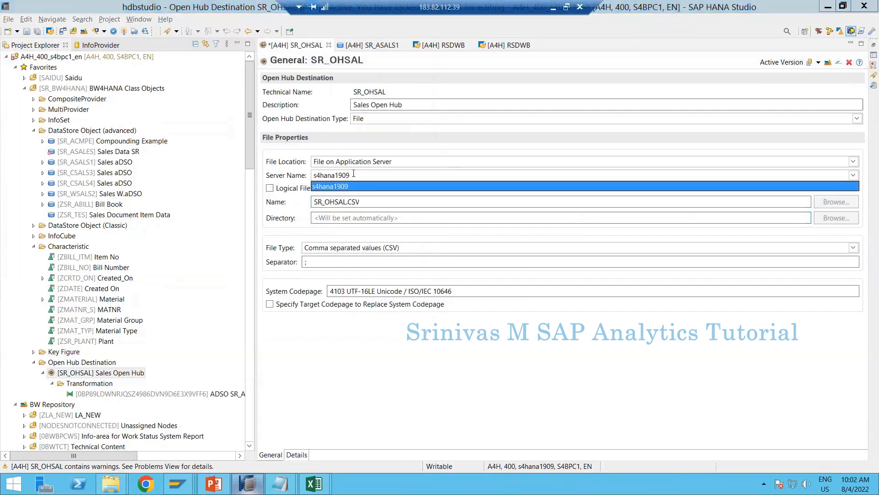
{"action": "left_click", "coordinate": [365, 215]}
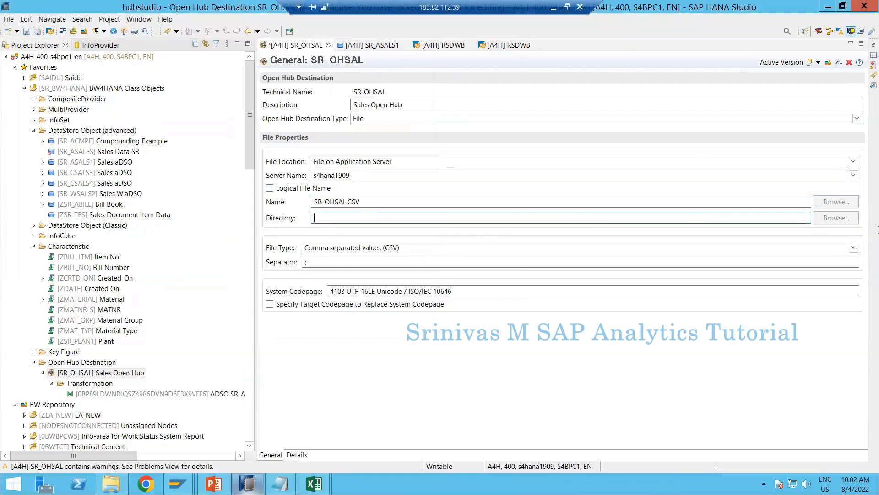
Save and activate the SR_OHSAL open hub destination, and dismiss the problems list
{"action": "left_click", "coordinate": [27, 31]}
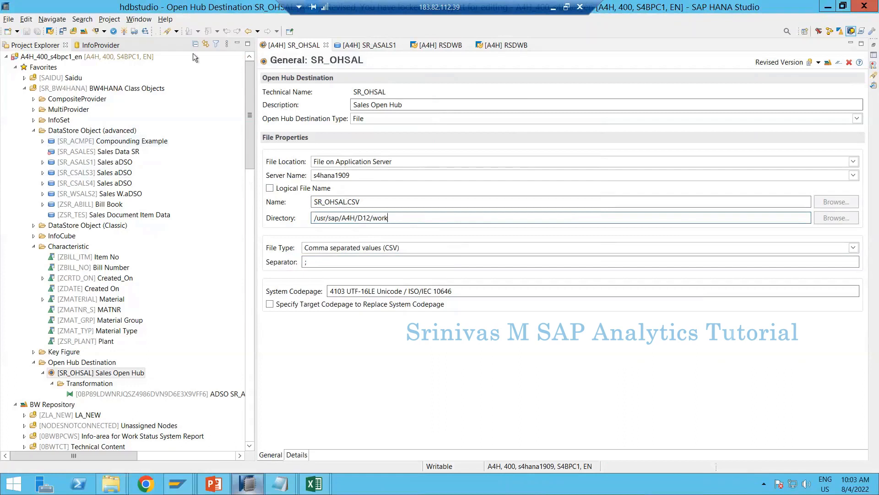
{"action": "left_click", "coordinate": [124, 30]}
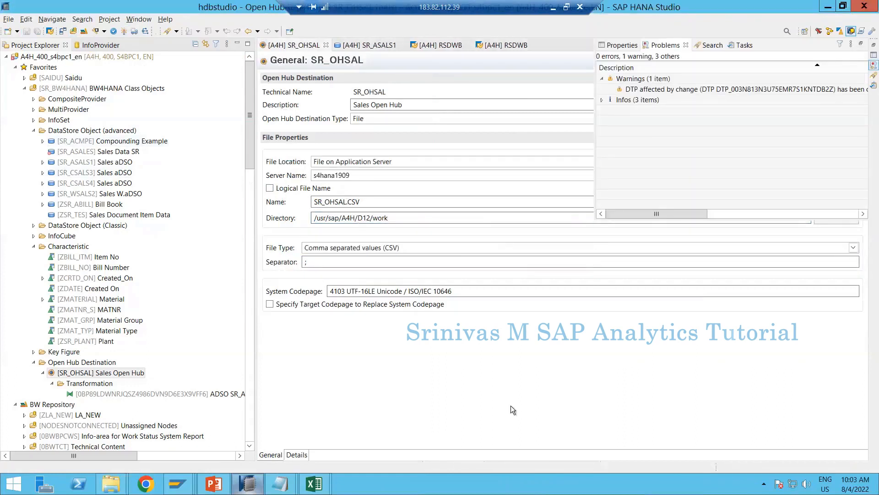
{"action": "left_click", "coordinate": [470, 377]}
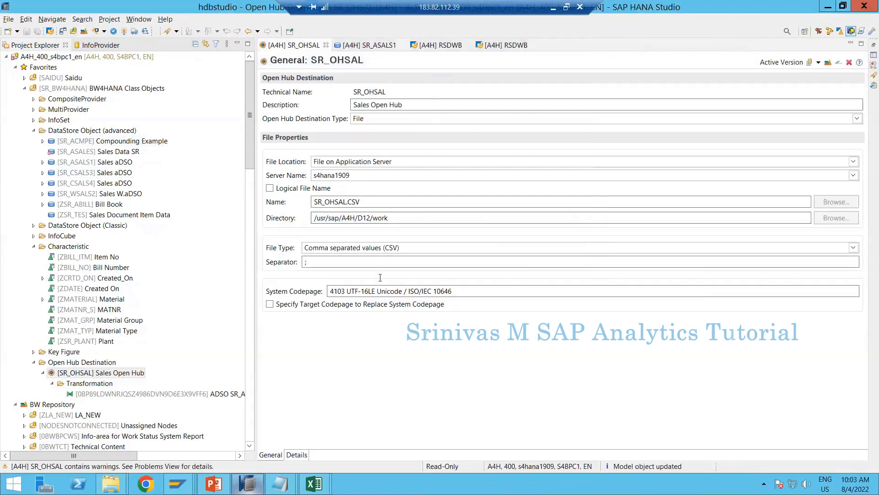
Refresh the Open Hub Destination folder in the project tree
{"action": "left_click", "coordinate": [358, 48]}
{"action": "right_click", "coordinate": [73, 362]}
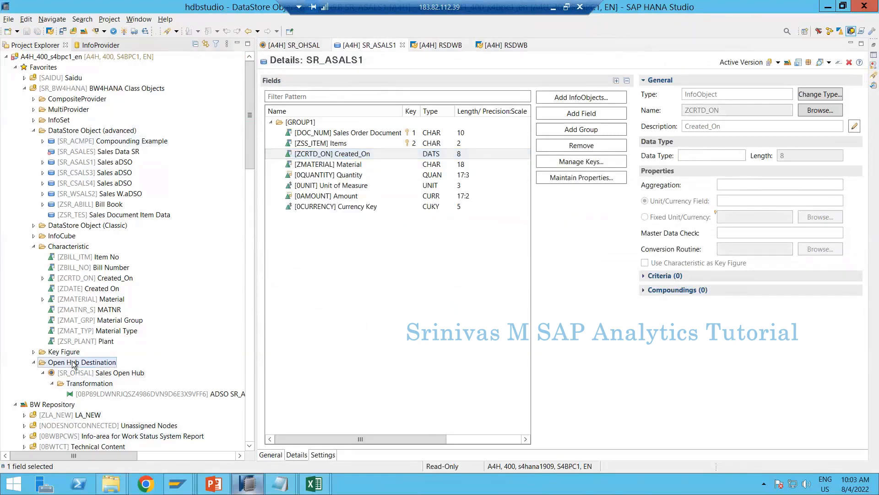
{"action": "left_click", "coordinate": [106, 413]}
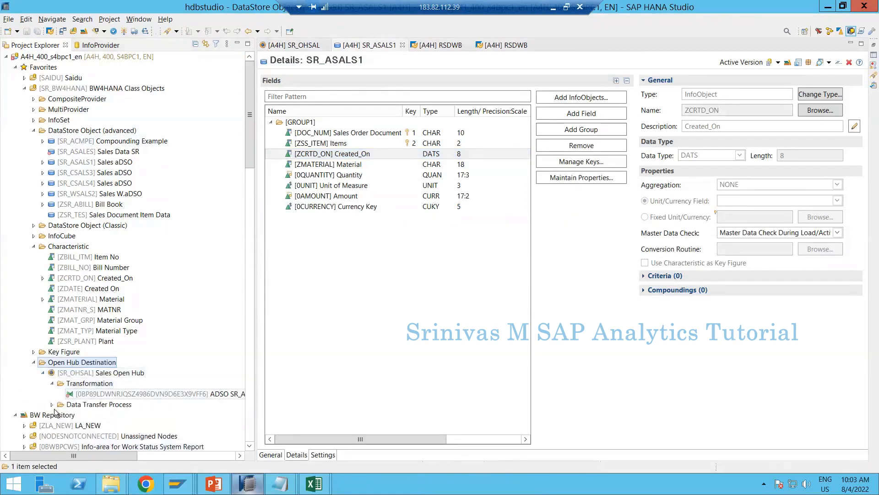
Open the SR_ASALS1 to SR_OHSAL transformation, try to switch it to change mode, and close it
{"action": "double_click", "coordinate": [92, 396]}
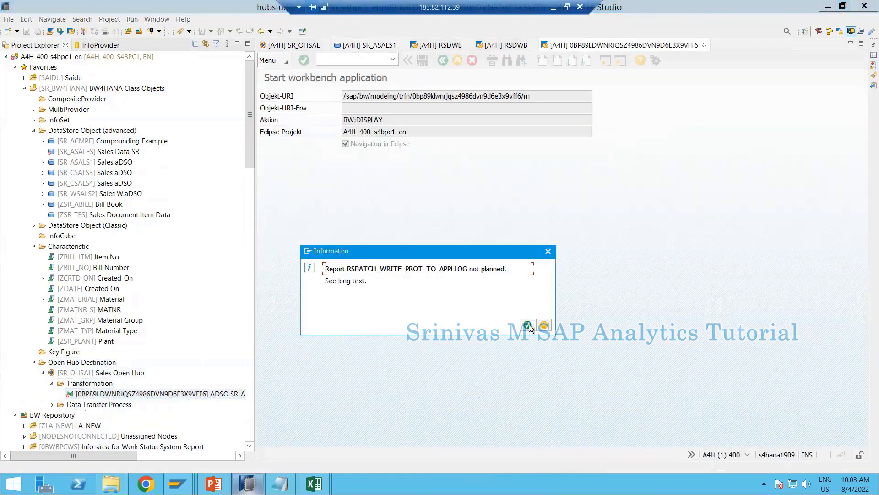
{"action": "left_click", "coordinate": [528, 326]}
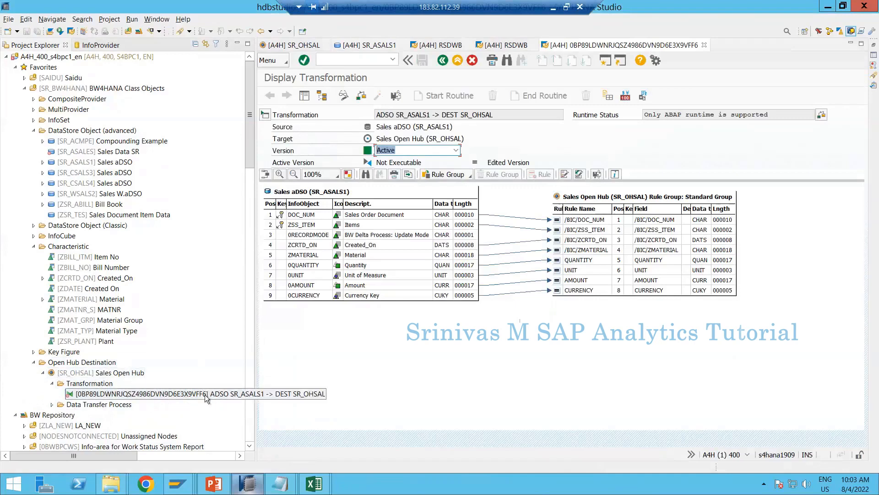
{"action": "left_click", "coordinate": [344, 95]}
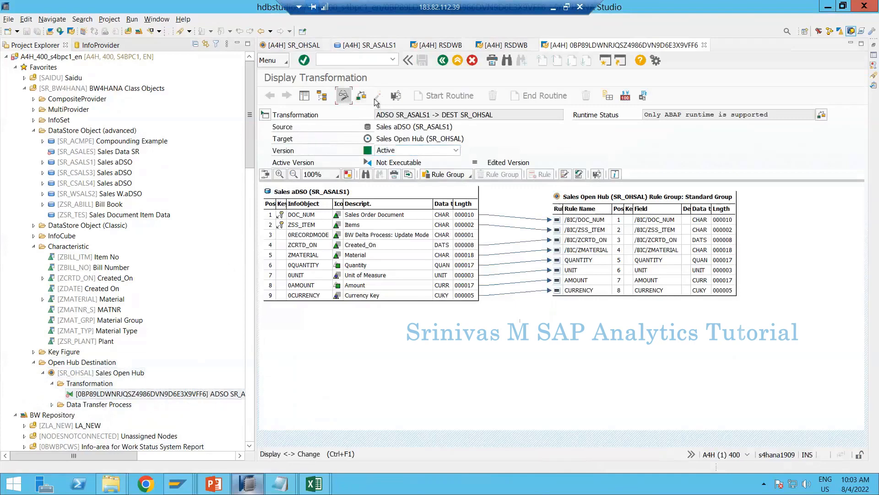
{"action": "key", "text": "Return"}
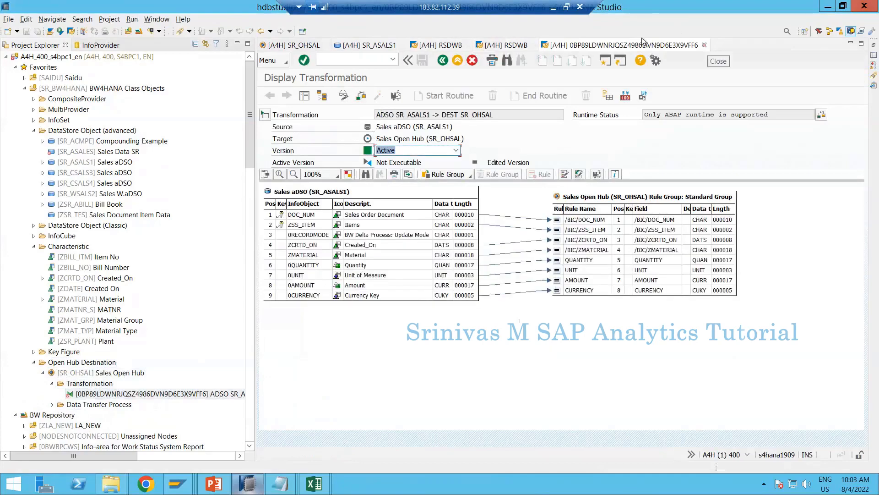
{"action": "left_click", "coordinate": [705, 46]}
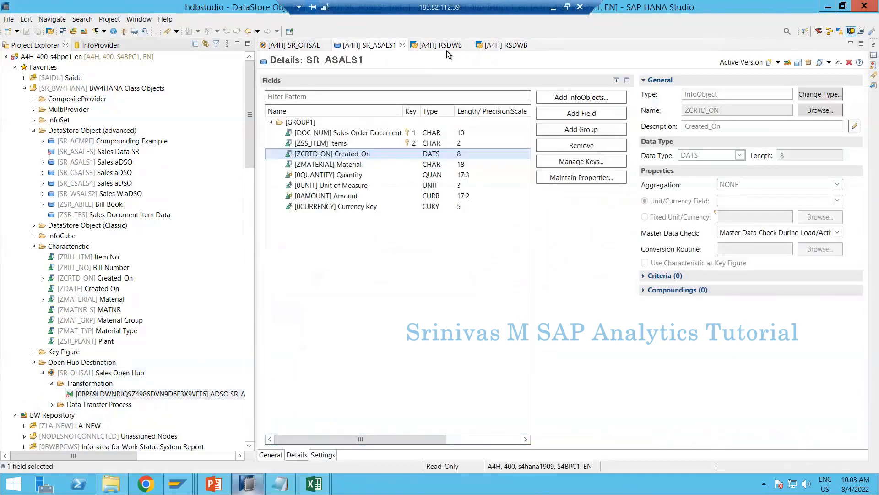
Close the SR_ASALS1 editor and both RSDWB editors, leaving only SR_OHSAL open
{"action": "left_click", "coordinate": [402, 45]}
{"action": "left_click", "coordinate": [400, 49]}
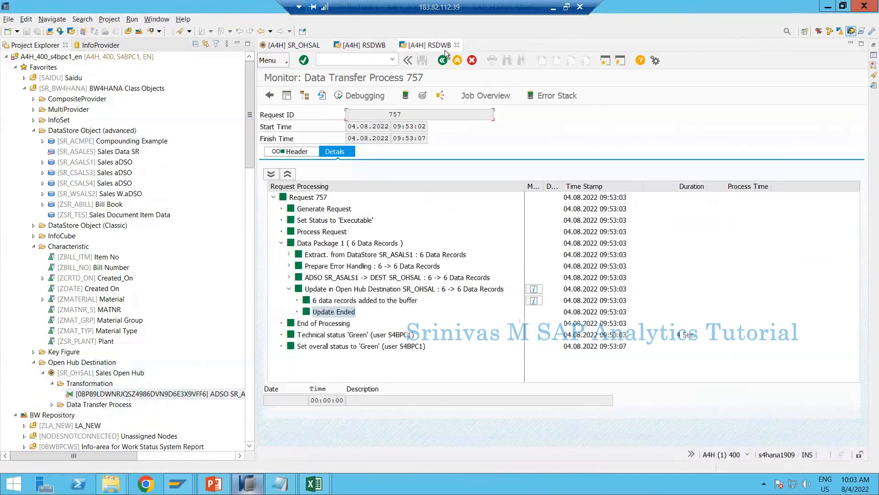
{"action": "left_click", "coordinate": [456, 45]}
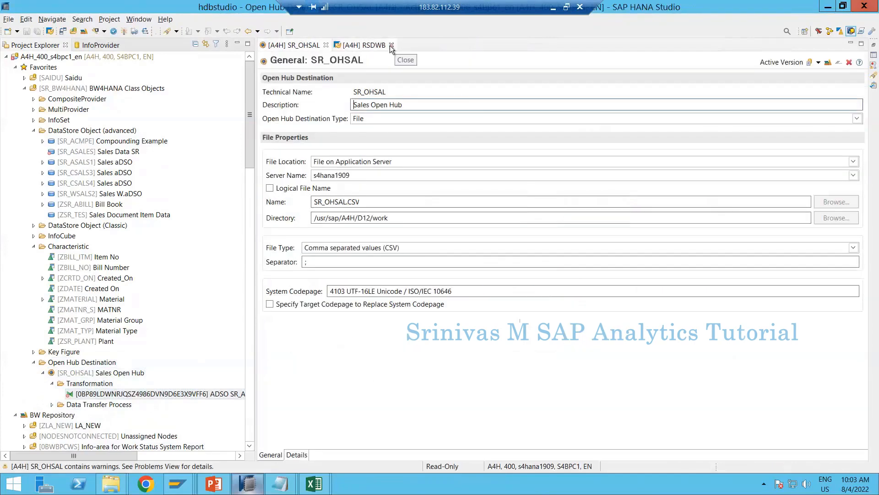
{"action": "left_click", "coordinate": [391, 45]}
Reopen the SR_ASALS1 to SR_OHSAL transformation, switch it to change mode, and activate it
{"action": "double_click", "coordinate": [98, 394]}
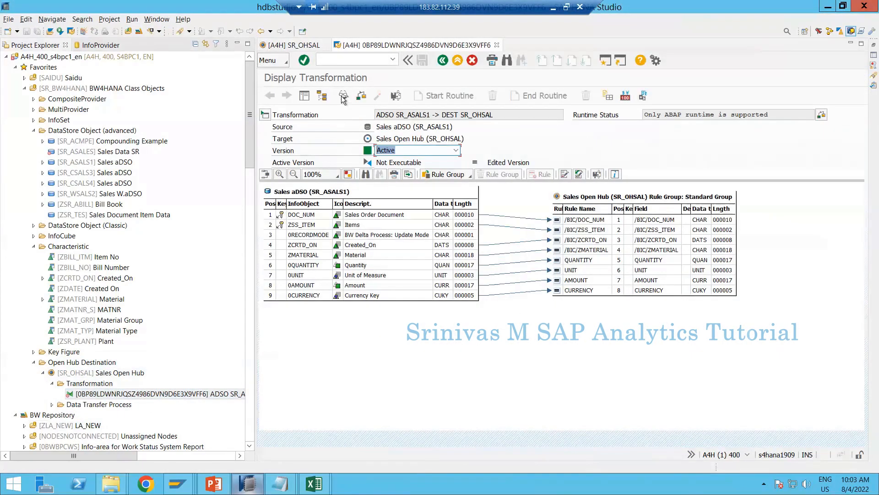
{"action": "left_click", "coordinate": [343, 96]}
{"action": "left_click", "coordinate": [377, 96]}
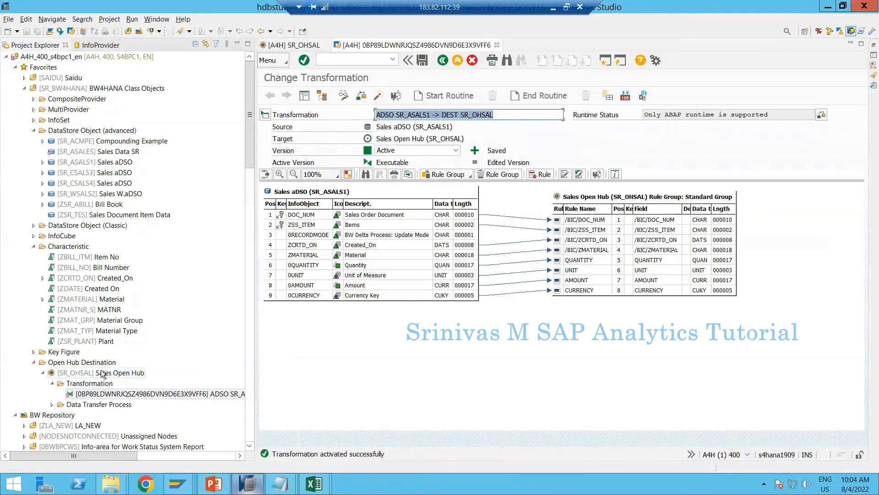
Refresh the Open Hub Destination folder to reload the objects under SR_OHSAL
{"action": "right_click", "coordinate": [92, 372]}
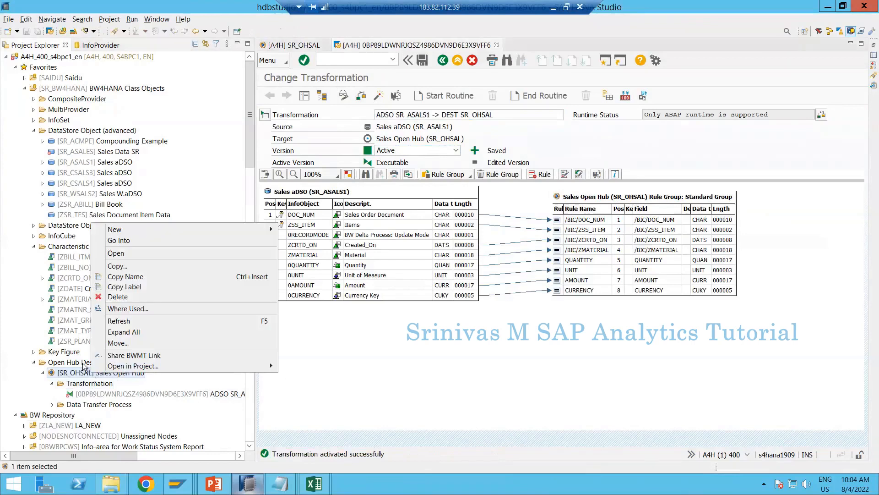
{"action": "right_click", "coordinate": [83, 363]}
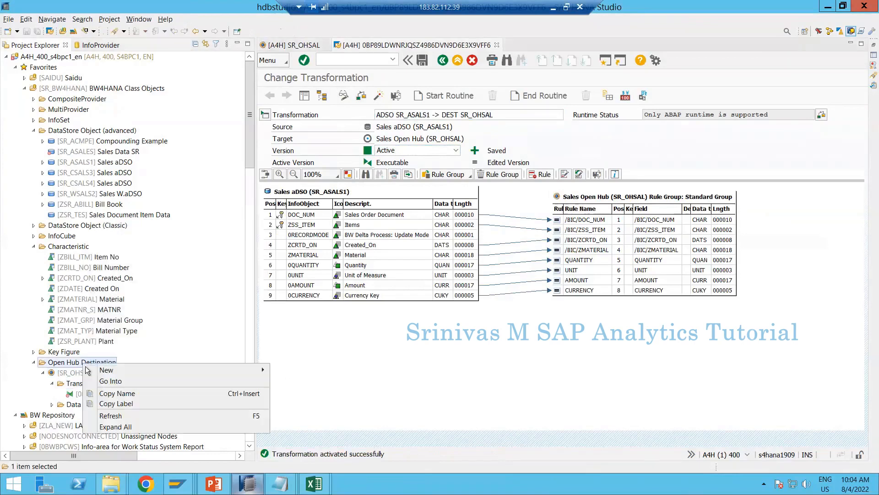
{"action": "left_click", "coordinate": [117, 416]}
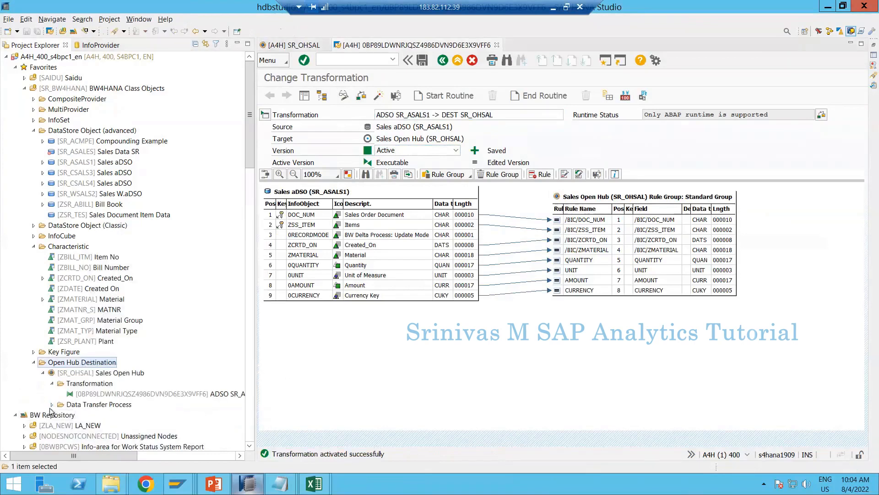
Open the SR_ASALS1 to SR_OHSAL data transfer process in change mode and review its Execute and Extraction settings
{"action": "left_click", "coordinate": [51, 405]}
{"action": "double_click", "coordinate": [177, 416]}
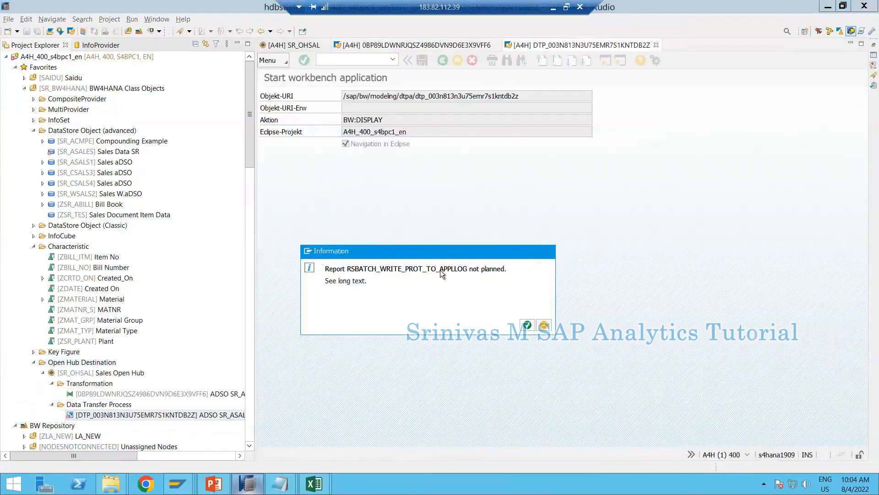
{"action": "key", "text": "Return"}
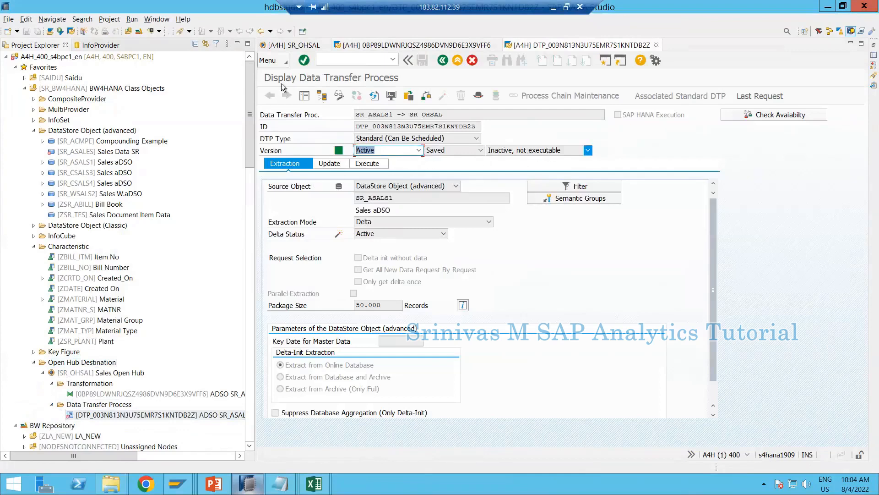
{"action": "left_click", "coordinate": [338, 98]}
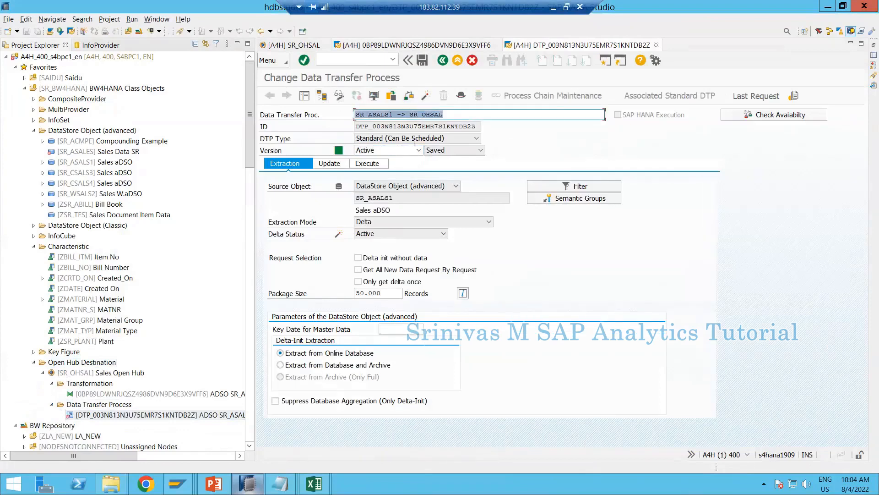
{"action": "left_click", "coordinate": [375, 164]}
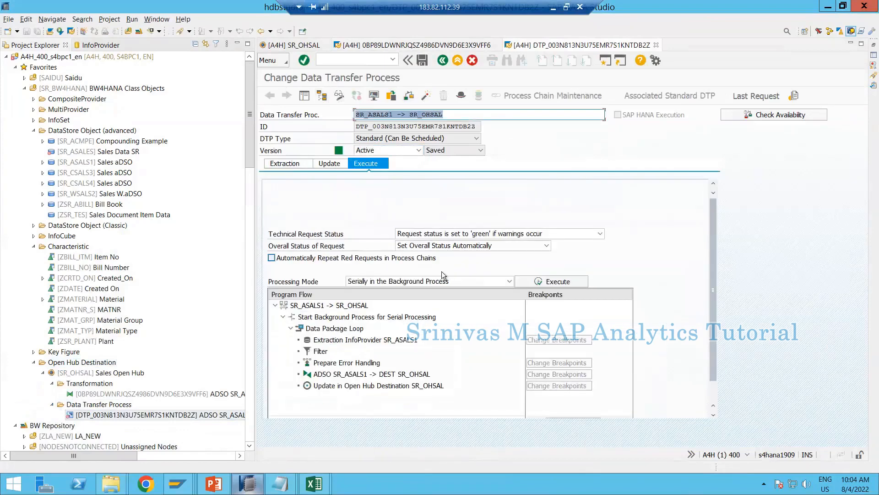
{"action": "left_click", "coordinate": [284, 163]}
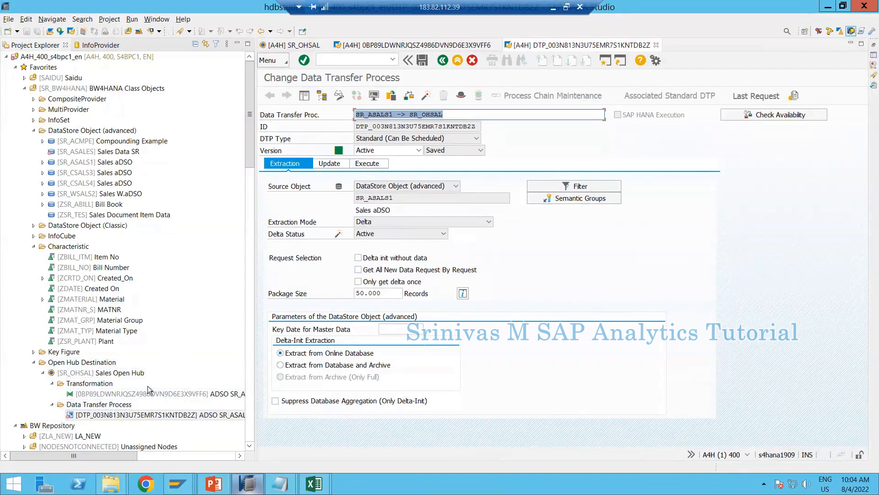
Create a new standard data transfer process from SR_ASALS1 to Open Hub Destination SR_OHSAL
{"action": "left_click", "coordinate": [108, 405]}
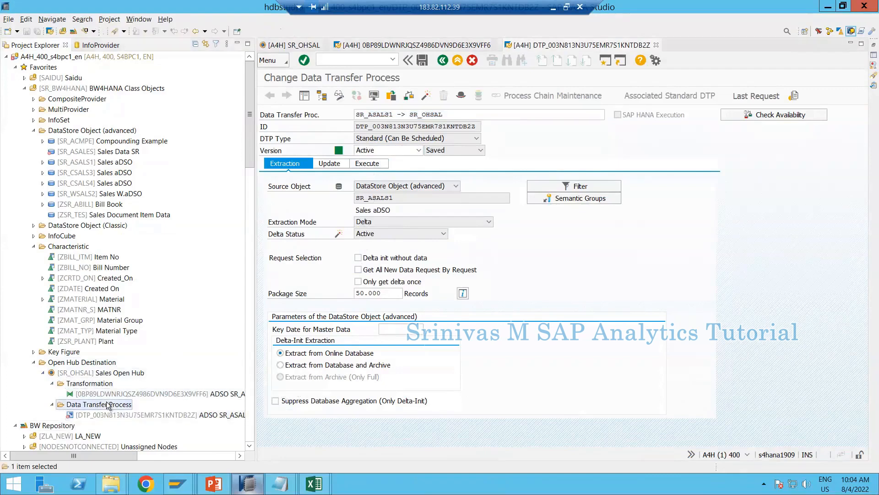
{"action": "right_click", "coordinate": [108, 405]}
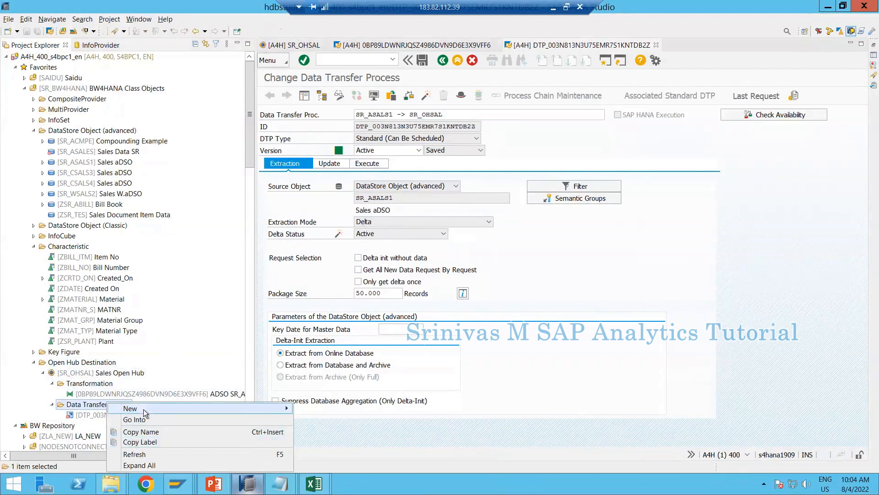
{"action": "mouse_move", "coordinate": [144, 409]}
{"action": "left_click", "coordinate": [339, 407]}
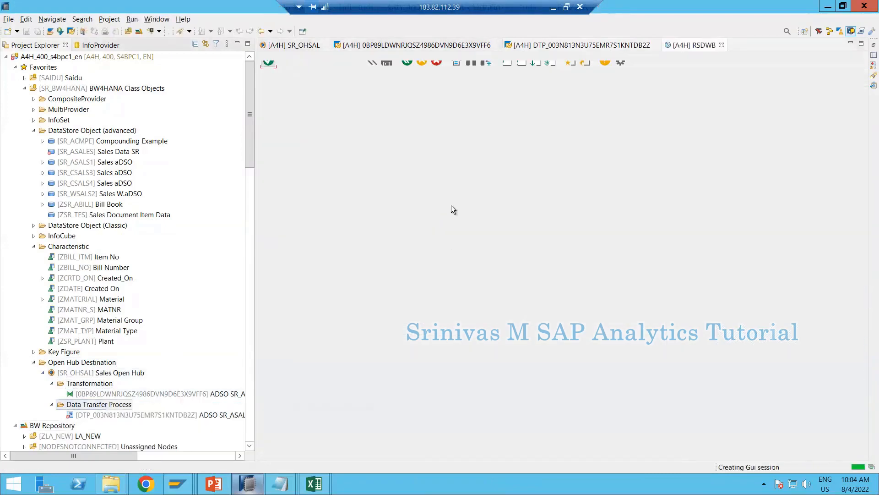
{"action": "key", "text": "Return"}
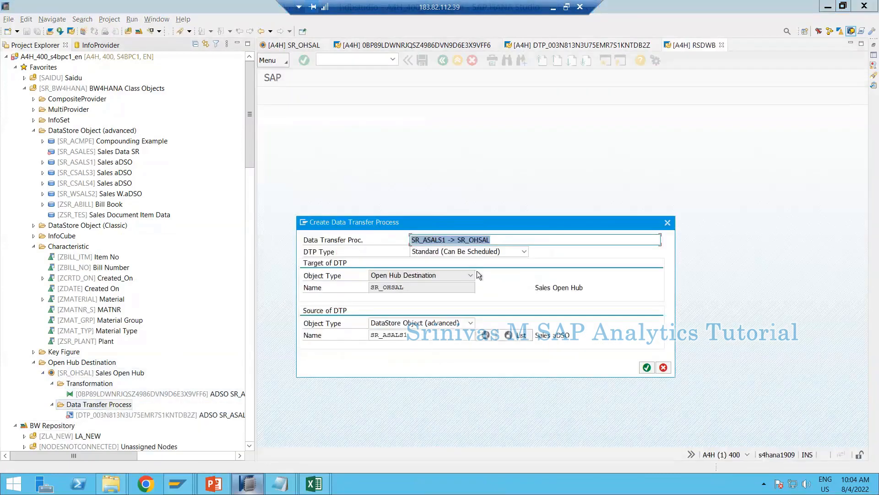
{"action": "left_click", "coordinate": [646, 367]}
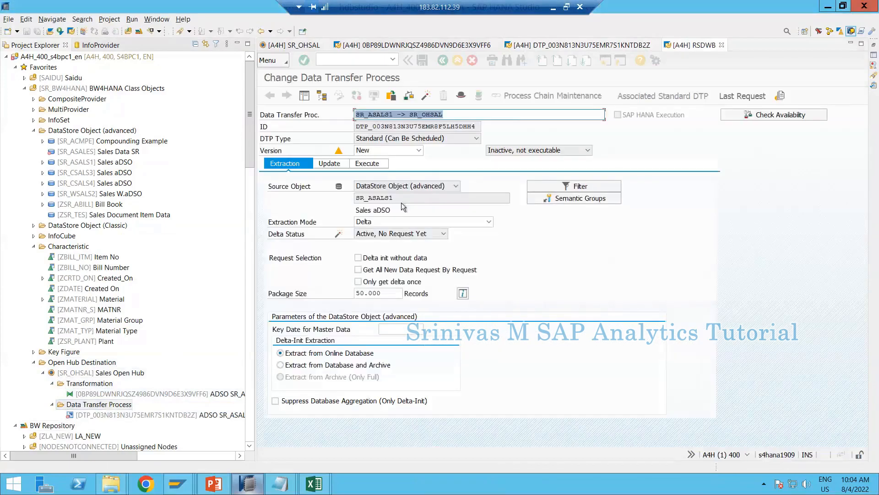
Set the new data transfer process's extraction mode to Full and activate it
{"action": "left_click", "coordinate": [431, 221]}
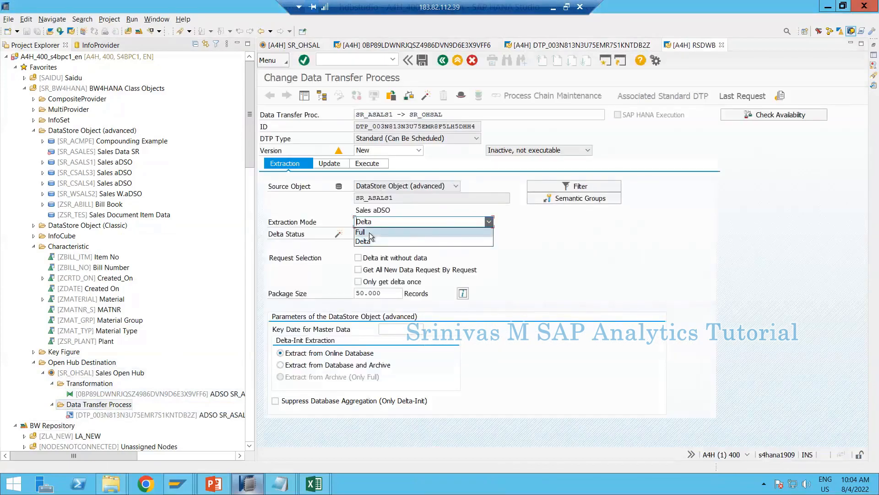
{"action": "left_click", "coordinate": [370, 232]}
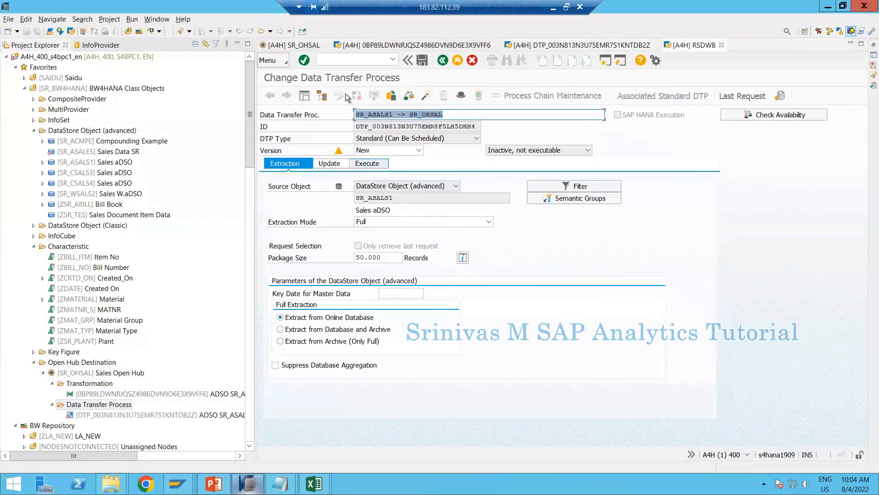
{"action": "left_click", "coordinate": [426, 97]}
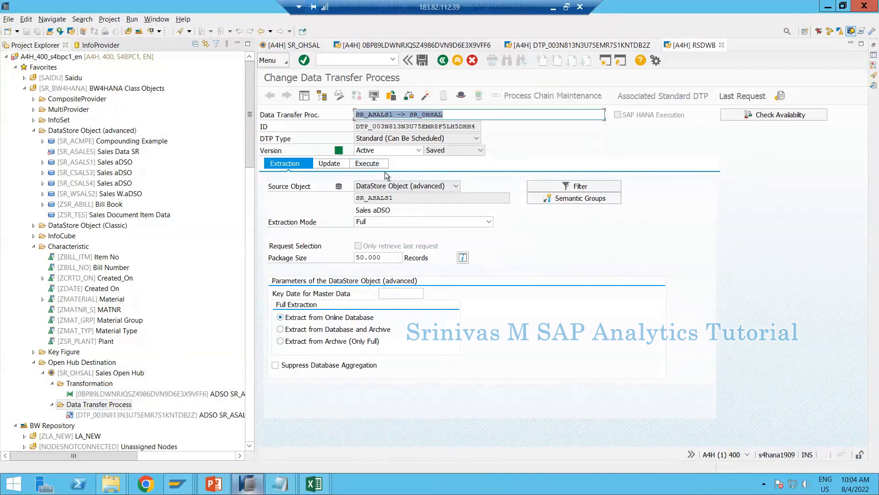
Execute the data transfer process and expand Data Package 1 and its Open Hub Destination update in the request monitor
{"action": "left_click", "coordinate": [373, 165]}
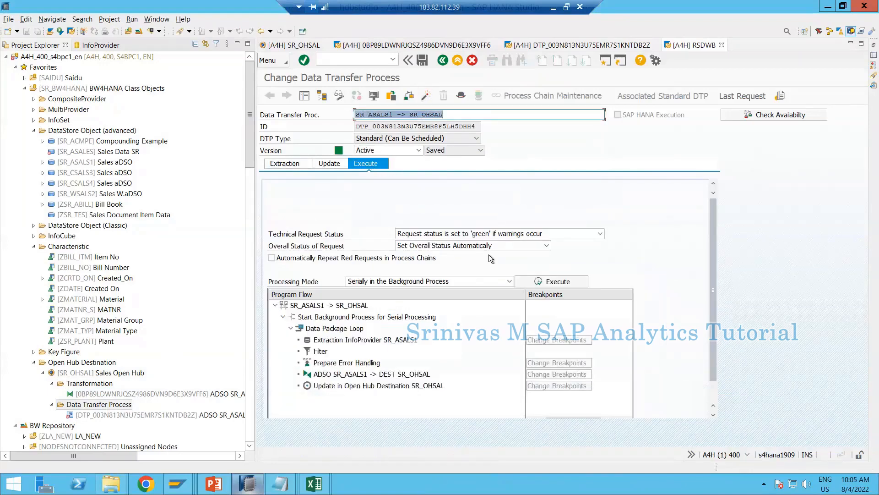
{"action": "left_click", "coordinate": [542, 283]}
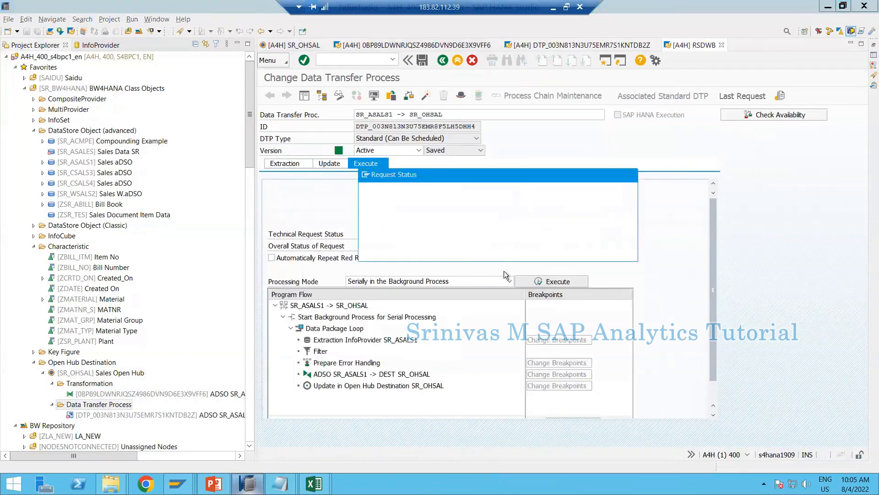
{"action": "left_click", "coordinate": [401, 252]}
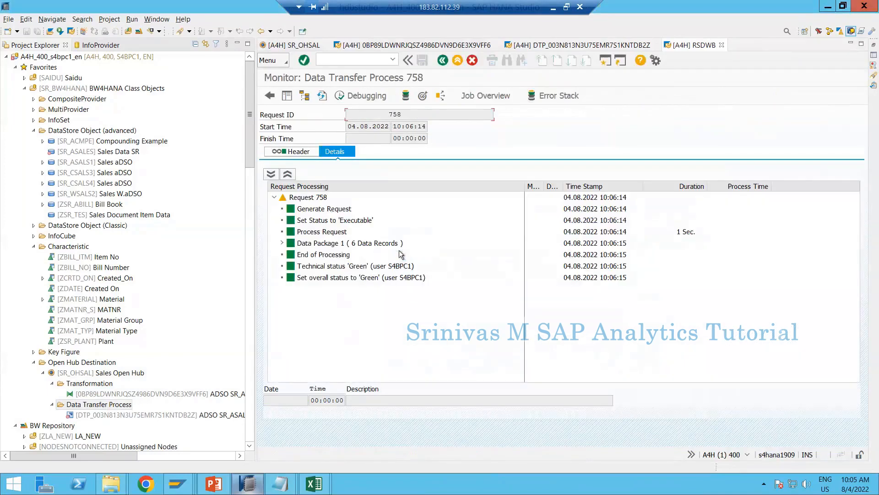
{"action": "left_click", "coordinate": [280, 242]}
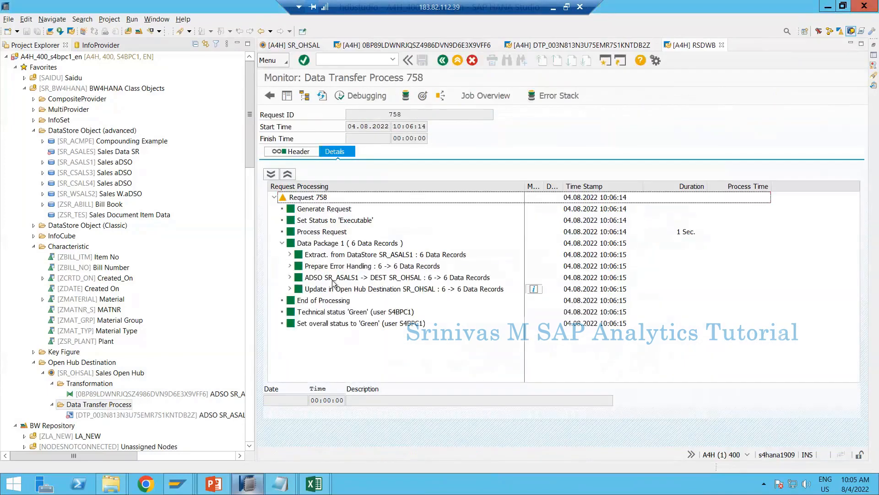
{"action": "left_click", "coordinate": [290, 290]}
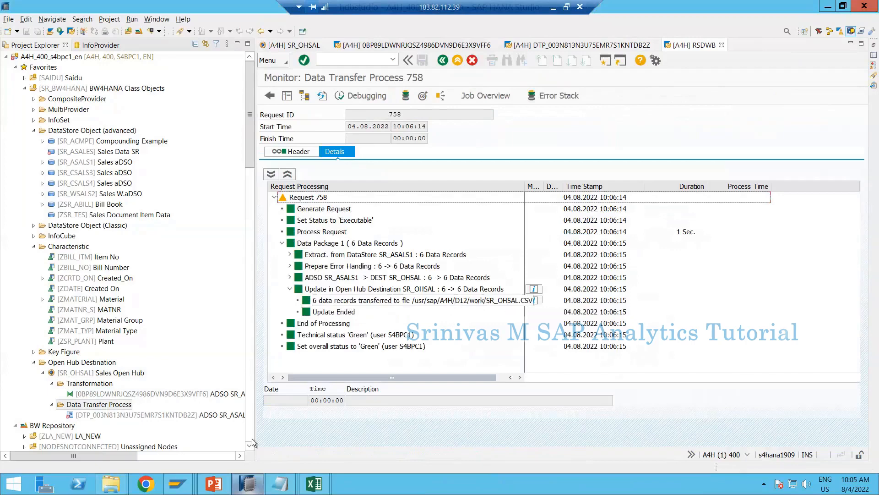
Switch to the SAP Directories window, refresh the /usr/sap/A4H/D12/work file list, and open SR_OHSAL.CSV to check the exported records
{"action": "mouse_move", "coordinate": [178, 483]}
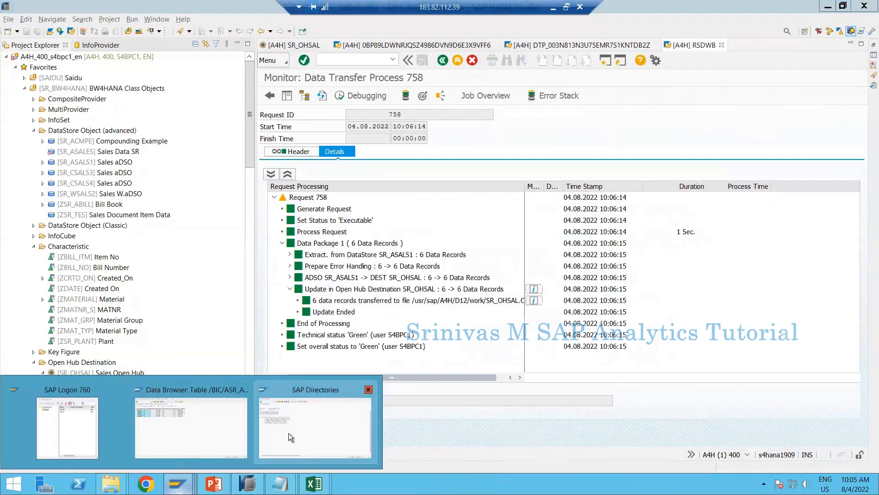
{"action": "left_click", "coordinate": [290, 422]}
{"action": "left_click", "coordinate": [182, 31]}
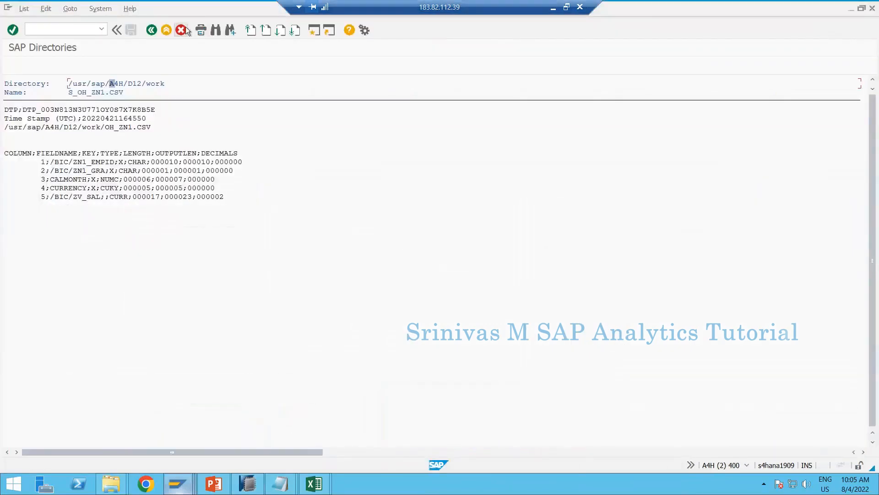
{"action": "left_click", "coordinate": [15, 66]}
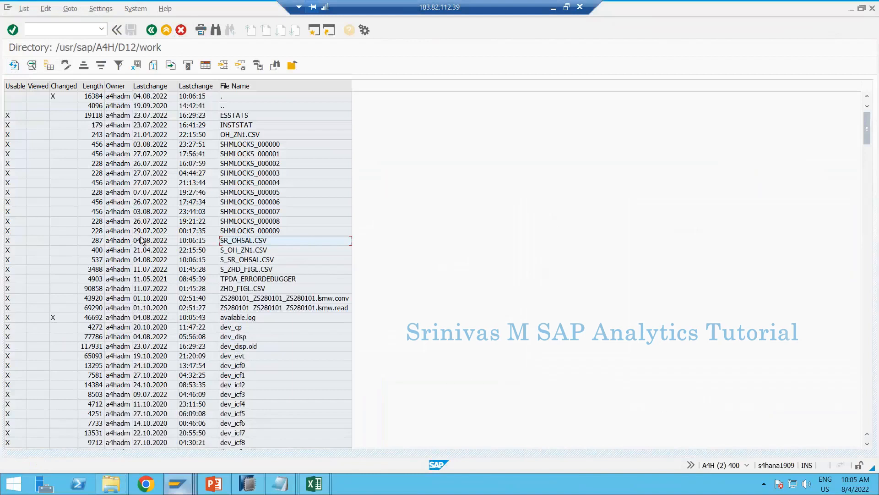
{"action": "left_click", "coordinate": [170, 241]}
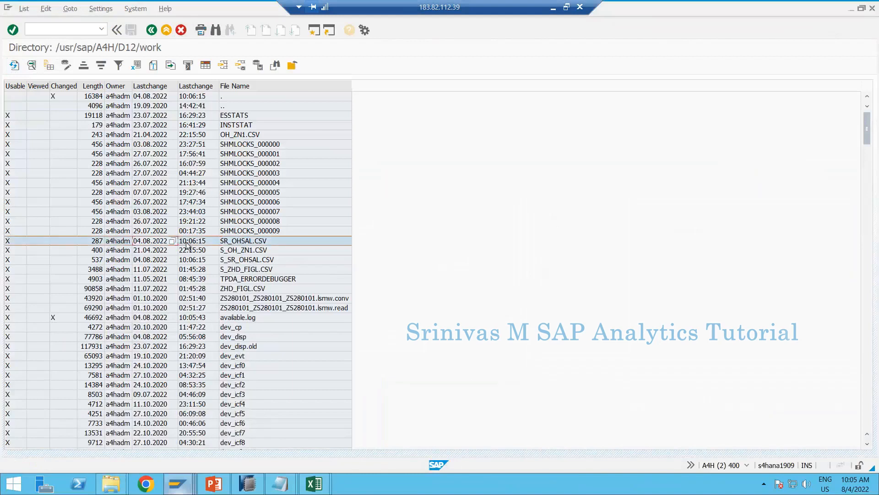
{"action": "left_click", "coordinate": [250, 246]}
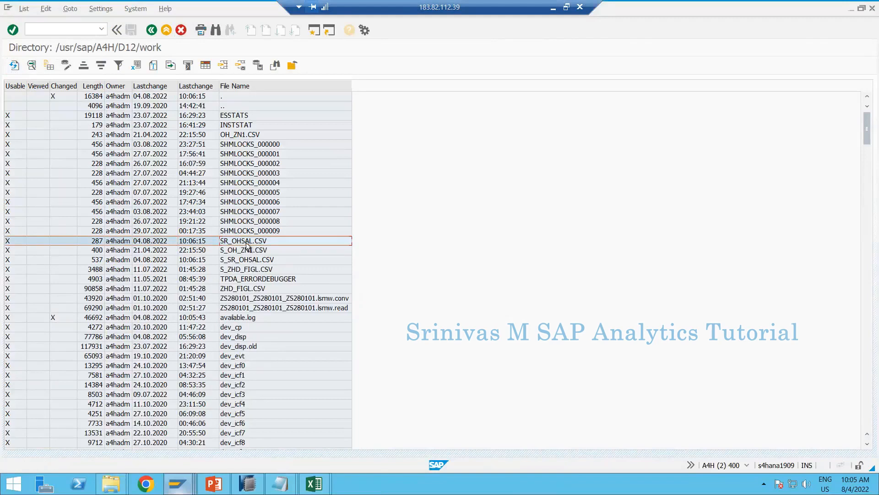
{"action": "double_click", "coordinate": [246, 242]}
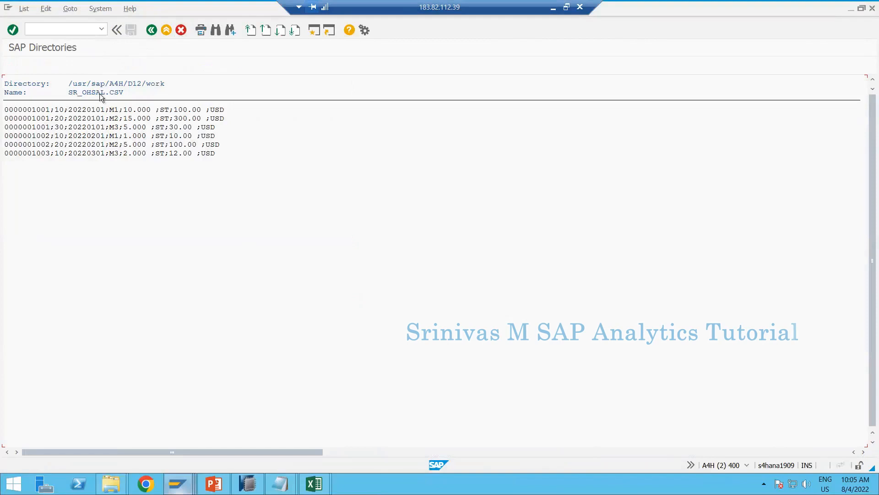
Return to the directory's file list and open S_SR_OHSAL.CSV to examine the exported file's column structure
{"action": "left_click", "coordinate": [153, 30]}
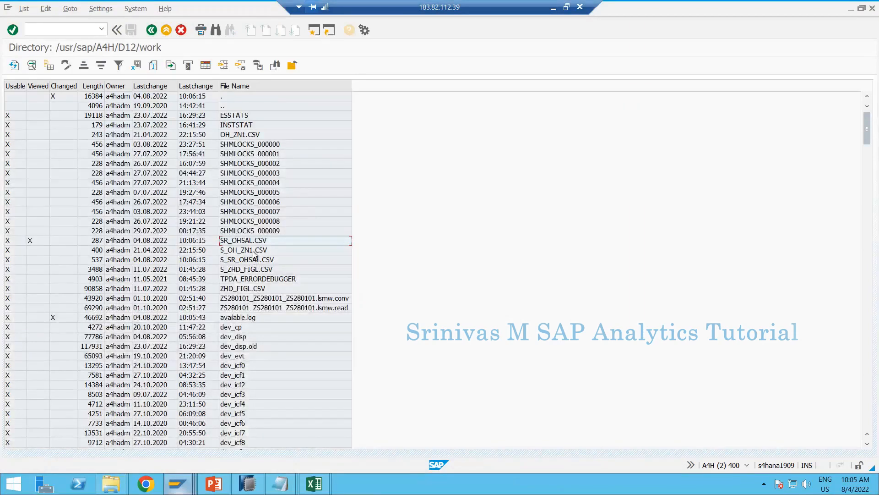
{"action": "left_click", "coordinate": [239, 251]}
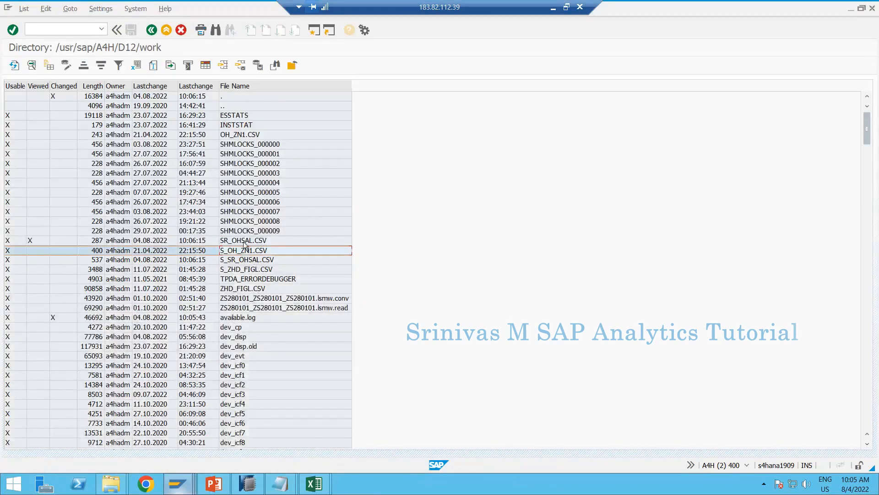
{"action": "double_click", "coordinate": [253, 259]}
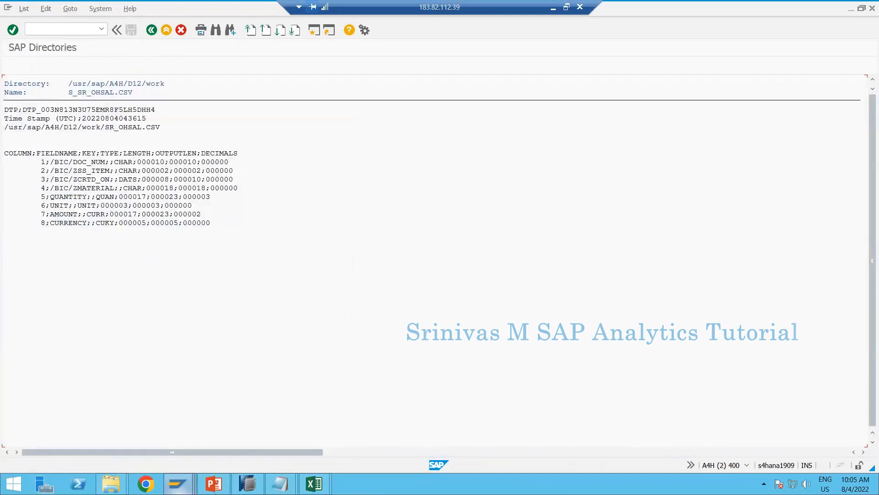
Switch back to SAP HANA Studio and review the available destination types in the SR_OHSAL general settings, keeping File
{"action": "mouse_move", "coordinate": [243, 490]}
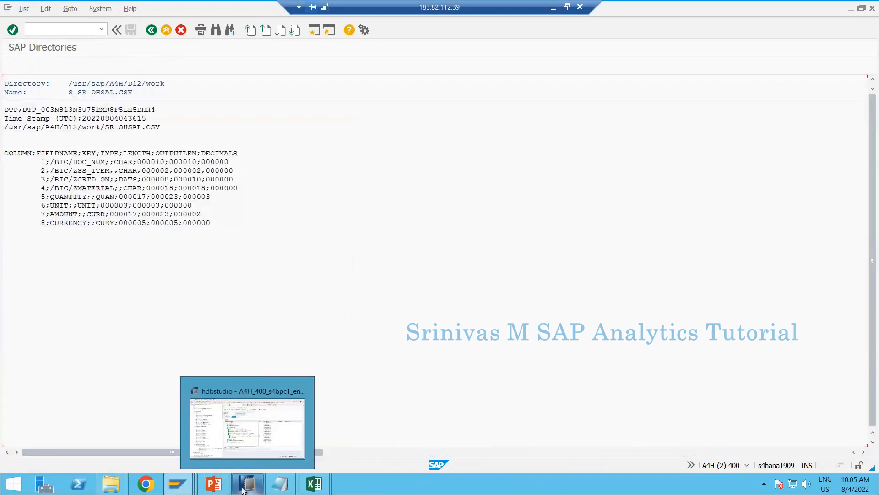
{"action": "left_click", "coordinate": [252, 456]}
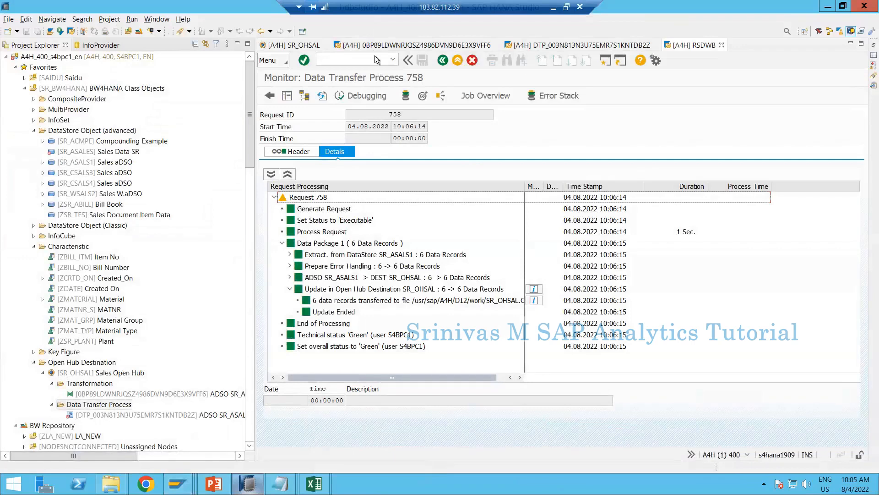
{"action": "left_click", "coordinate": [307, 45]}
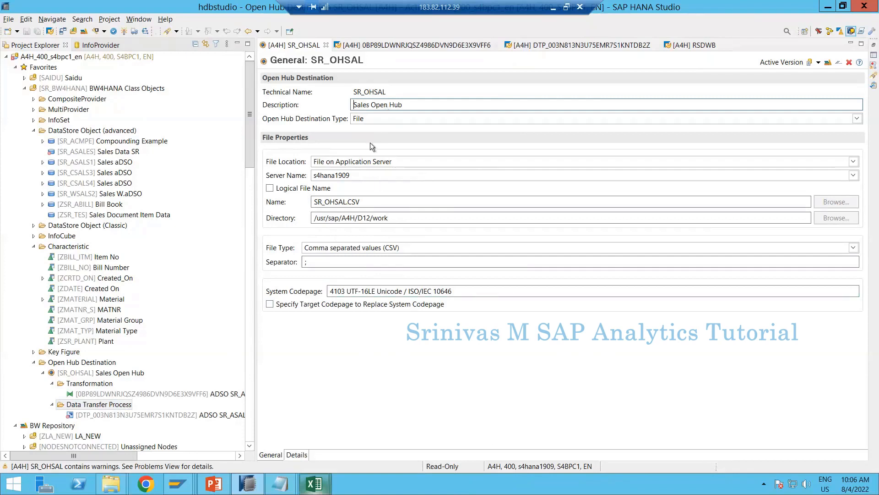
{"action": "left_click", "coordinate": [376, 120]}
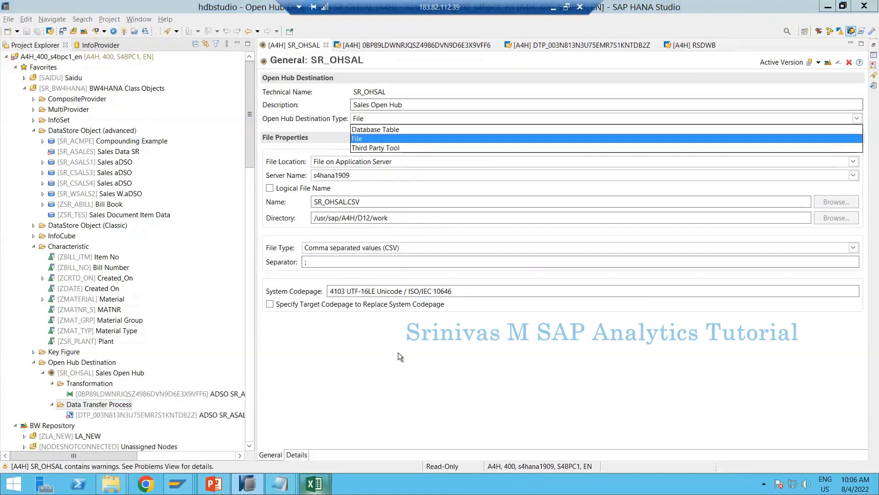
{"action": "left_click", "coordinate": [378, 154]}
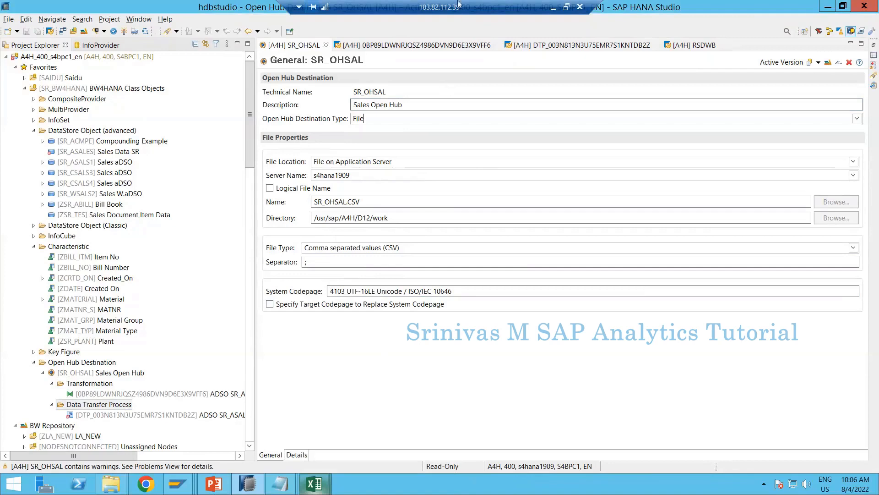